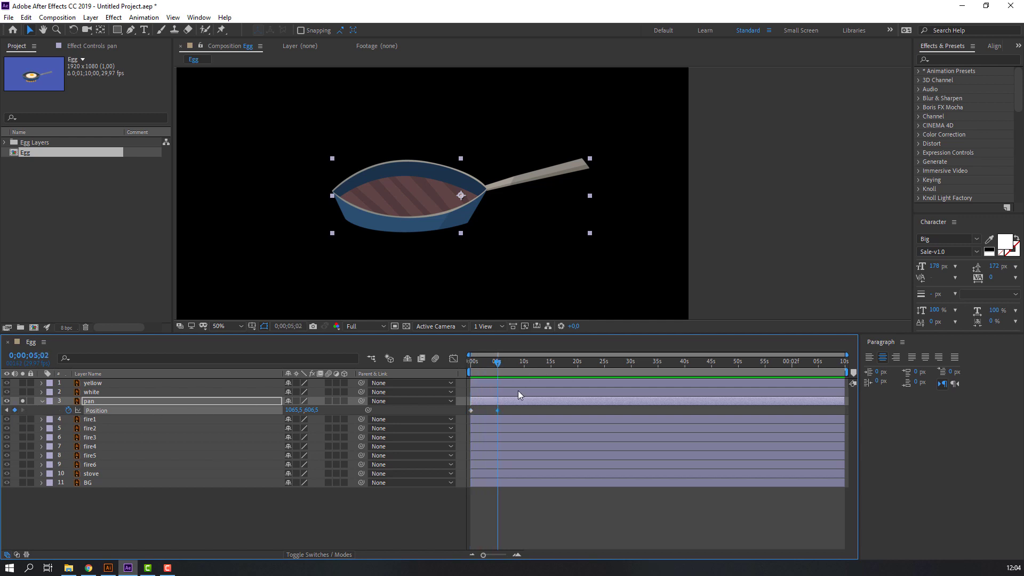
Step: Set the work area end at 0;00;08;00 and trim the Egg composition to the work area
{"action": "left_click_drag", "start_coordinate": [495, 366], "coordinate": [514, 368]}
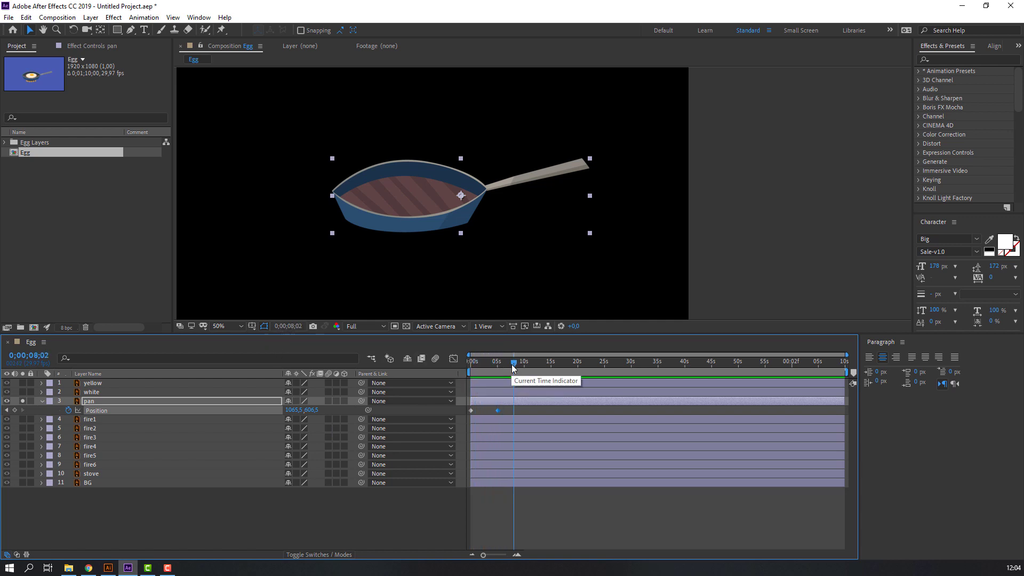
{"action": "left_click", "coordinate": [512, 366]}
{"action": "left_click", "coordinate": [288, 325]}
{"action": "type", "text": "0;00;00;00"}
{"action": "left_click", "coordinate": [471, 277]}
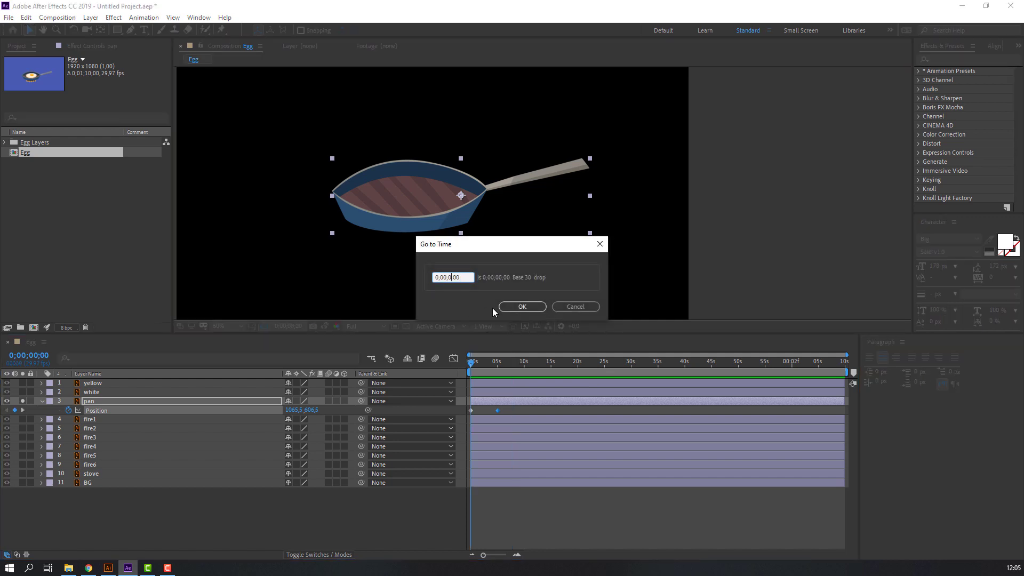
{"action": "left_click", "coordinate": [522, 308]}
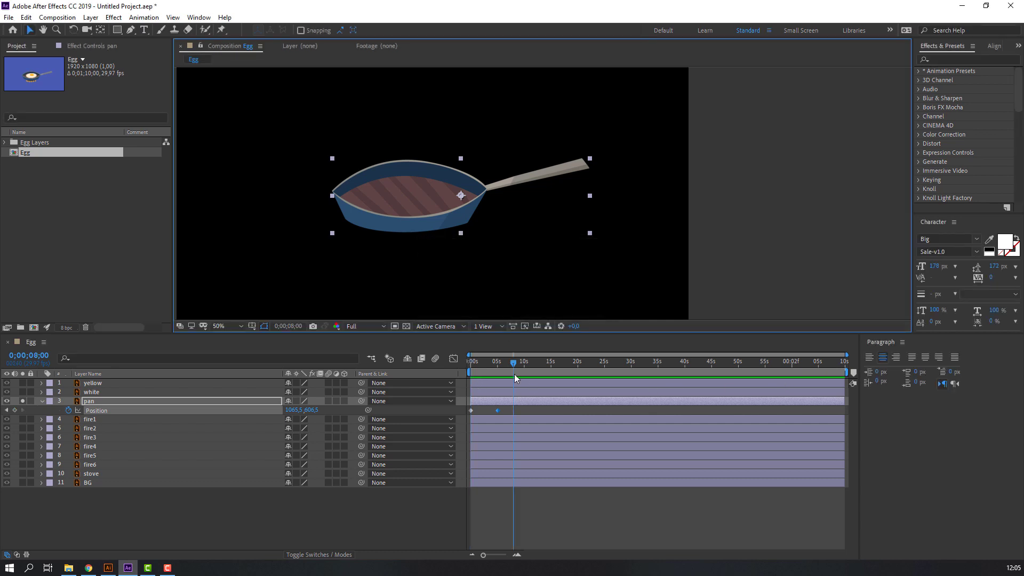
{"action": "key", "text": "n"}
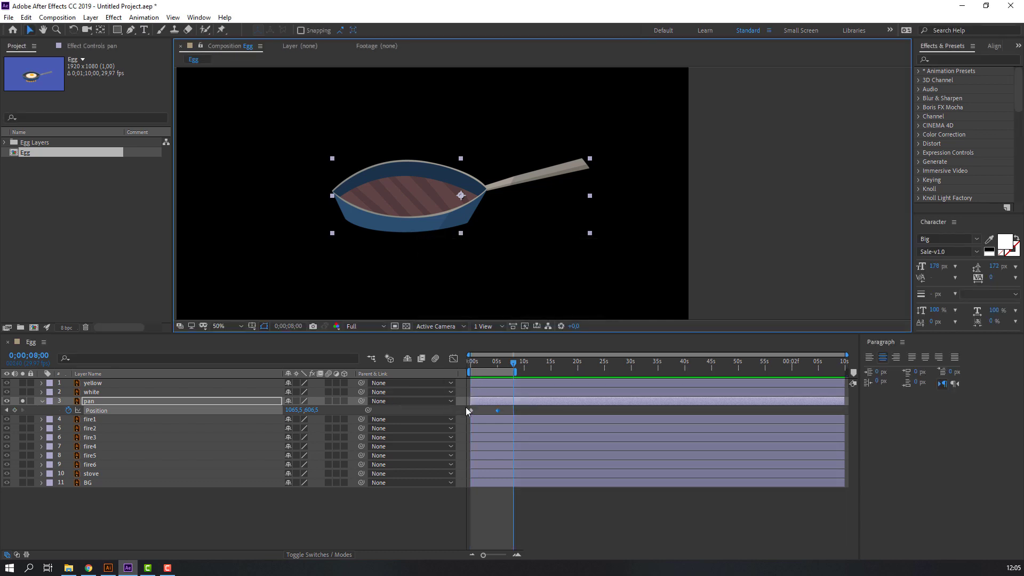
{"action": "right_click", "coordinate": [500, 373]}
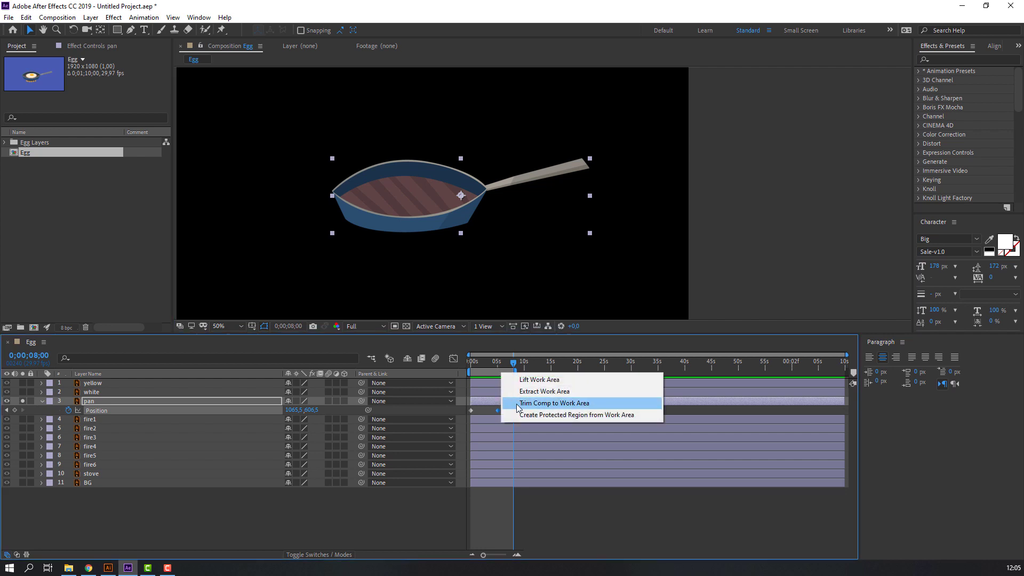
{"action": "left_click", "coordinate": [570, 408]}
{"action": "mouse_move", "coordinate": [797, 363]}
{"action": "left_mouse_down"}
{"action": "mouse_move", "coordinate": [504, 372]}
{"action": "mouse_move", "coordinate": [807, 362]}
{"action": "left_mouse_up"}
{"action": "left_click_drag", "start_coordinate": [902, 366], "coordinate": [442, 383]}
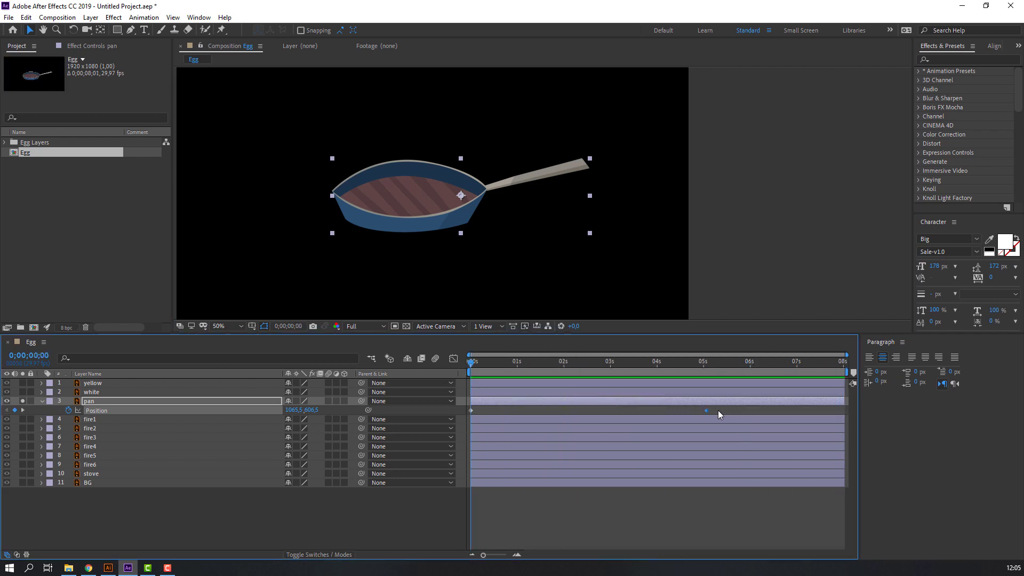
Step: Move the pan's second Position keyframe to about 2 seconds and shift the pan right there, to X 1129,5
{"action": "left_click_drag", "start_coordinate": [706, 411], "coordinate": [564, 411]}
{"action": "left_click_drag", "start_coordinate": [484, 367], "coordinate": [564, 375]}
{"action": "left_click_drag", "start_coordinate": [459, 198], "coordinate": [476, 197]}
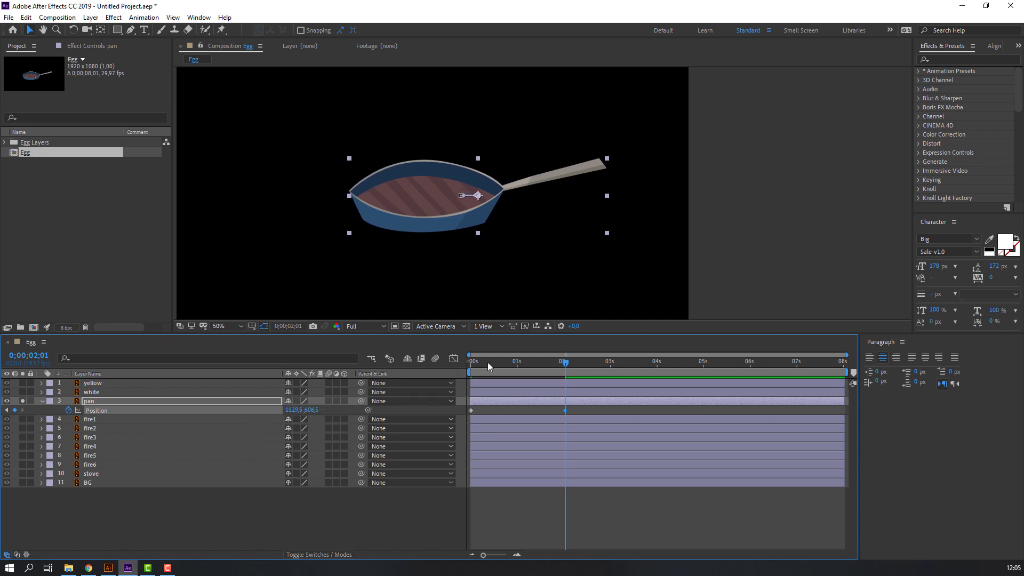
{"action": "mouse_move", "coordinate": [487, 363]}
{"action": "left_mouse_down"}
{"action": "mouse_move", "coordinate": [447, 369]}
{"action": "mouse_move", "coordinate": [499, 369]}
{"action": "left_mouse_up"}
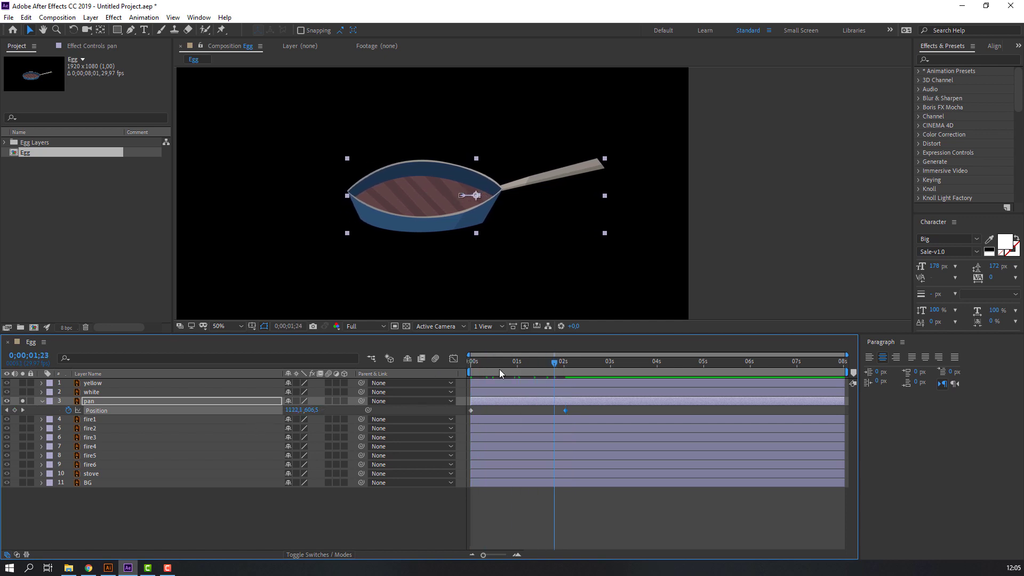
Step: Turn off solo for the pan layer and retime its second Position keyframe to 0;00;01;00, playing back the motion
{"action": "left_click", "coordinate": [23, 401]}
{"action": "key", "text": "space"}
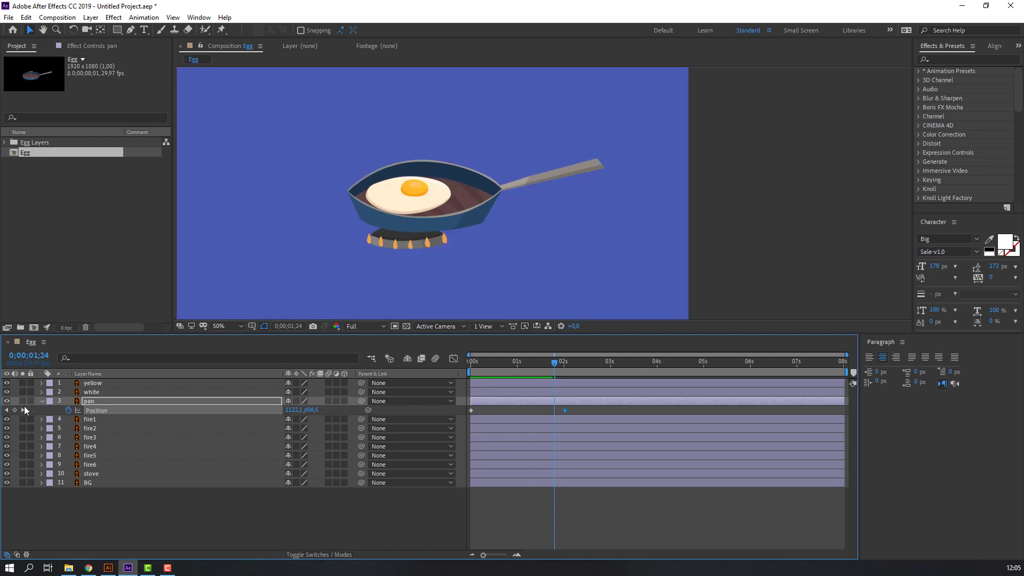
{"action": "key", "text": "space"}
{"action": "left_click_drag", "start_coordinate": [566, 411], "coordinate": [518, 412]}
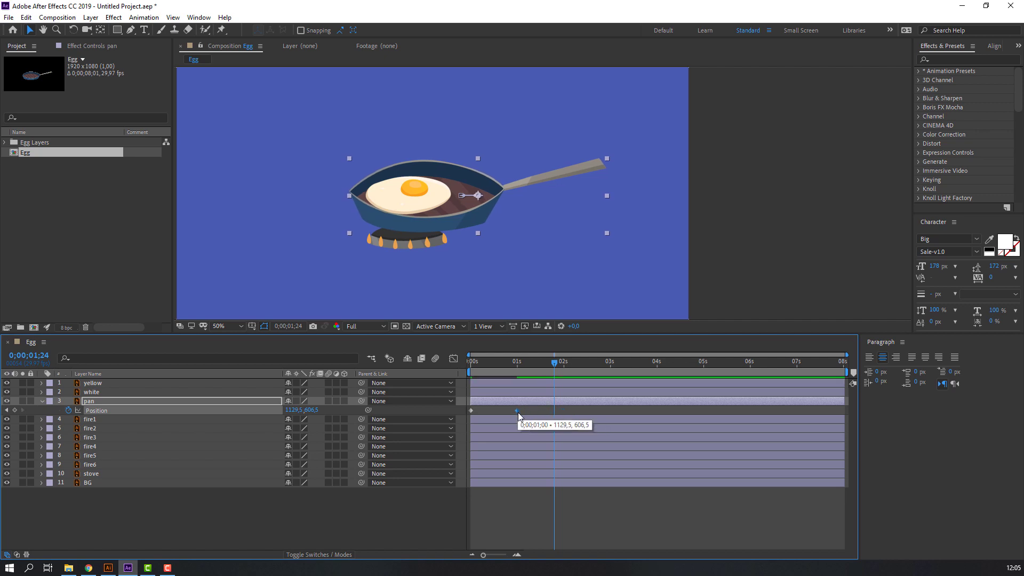
{"action": "key", "text": "space"}
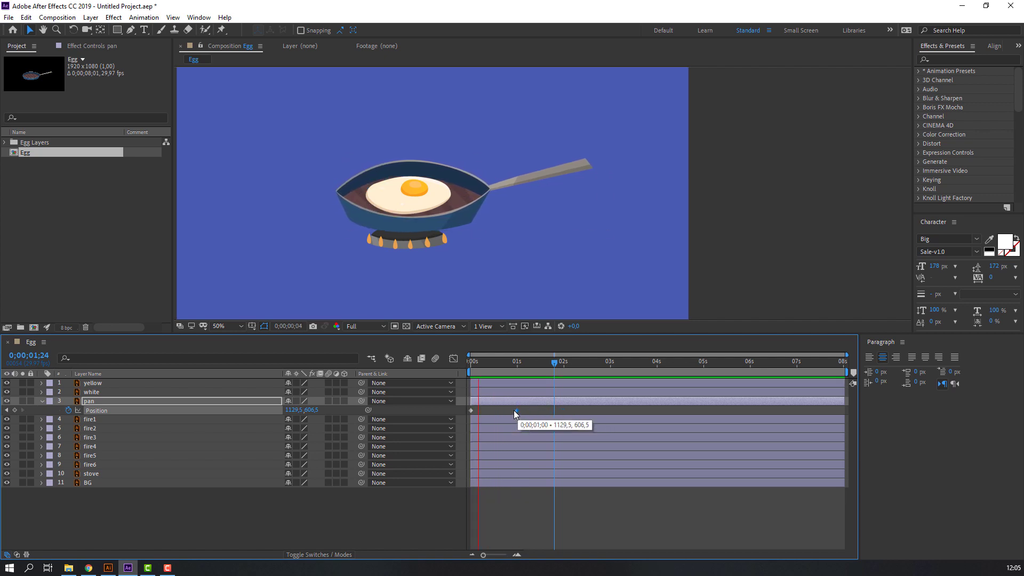
Step: Apply Easy Ease to both of the pan's Position keyframes and preview the movement
{"action": "left_click", "coordinate": [512, 362]}
{"action": "left_click_drag", "start_coordinate": [533, 407], "coordinate": [458, 412]}
{"action": "right_click", "coordinate": [470, 410]}
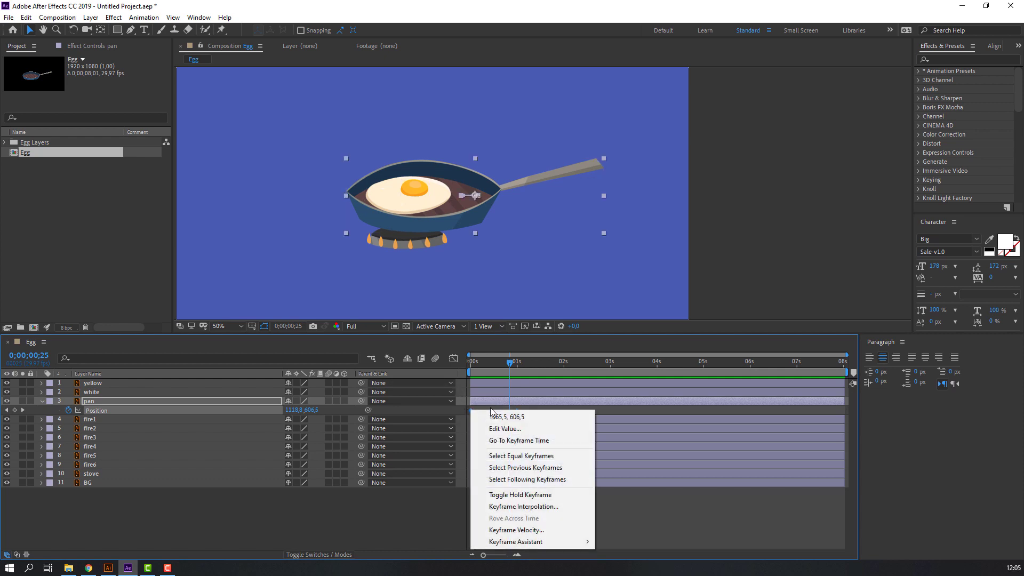
{"action": "mouse_move", "coordinate": [513, 547]}
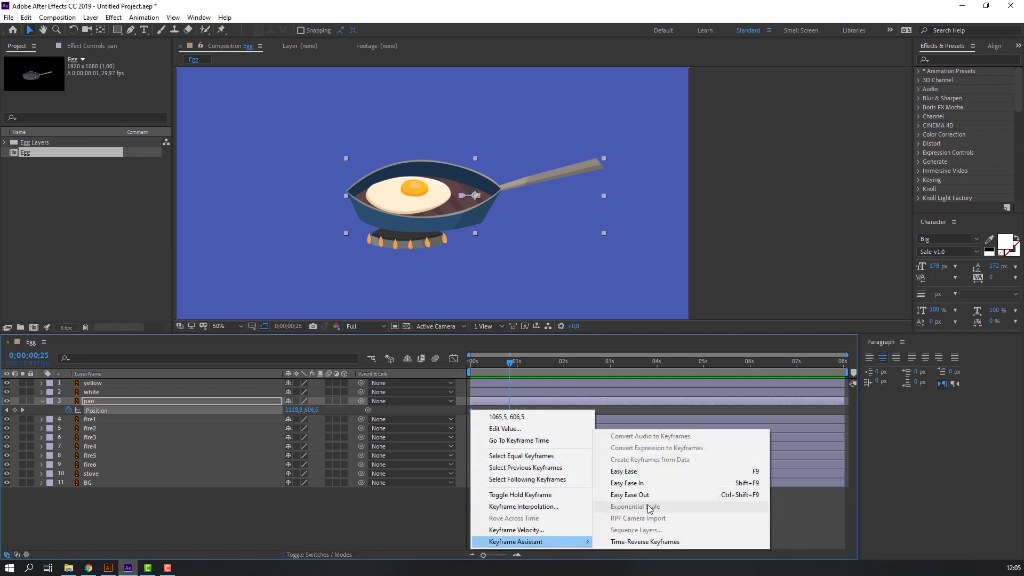
{"action": "left_click", "coordinate": [621, 472]}
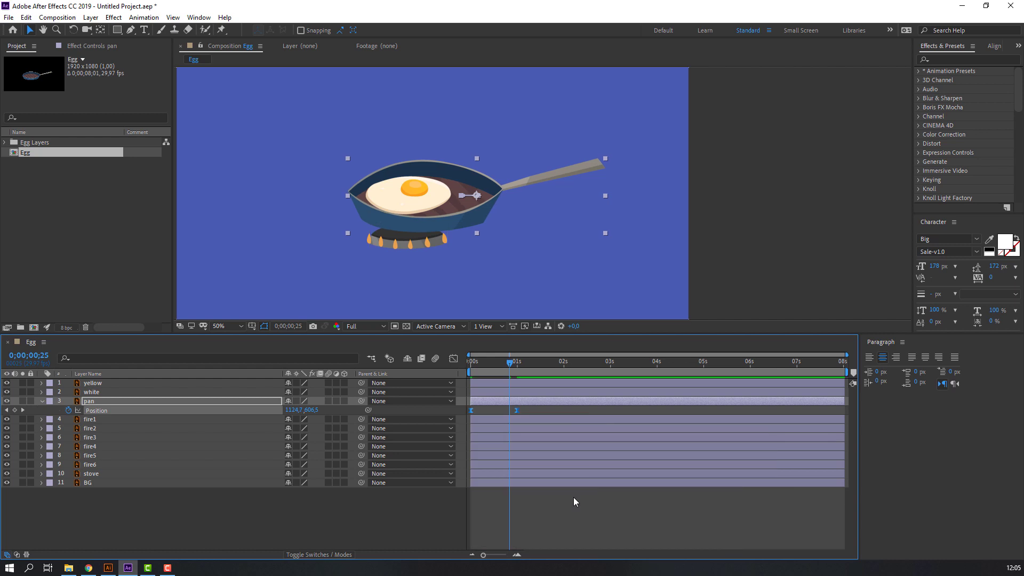
{"action": "key", "text": "space"}
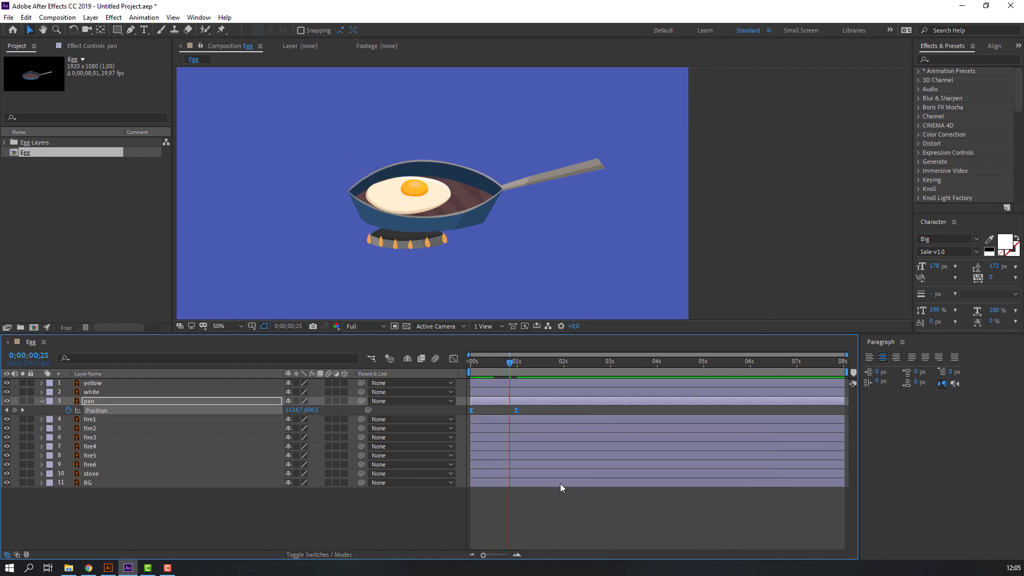
{"action": "key", "text": "space"}
Step: In the pan's Position speed graph, lengthen the ease handles of both keyframes into a sharper speed peak and preview it
{"action": "left_click", "coordinate": [453, 358]}
{"action": "left_click", "coordinate": [471, 523]}
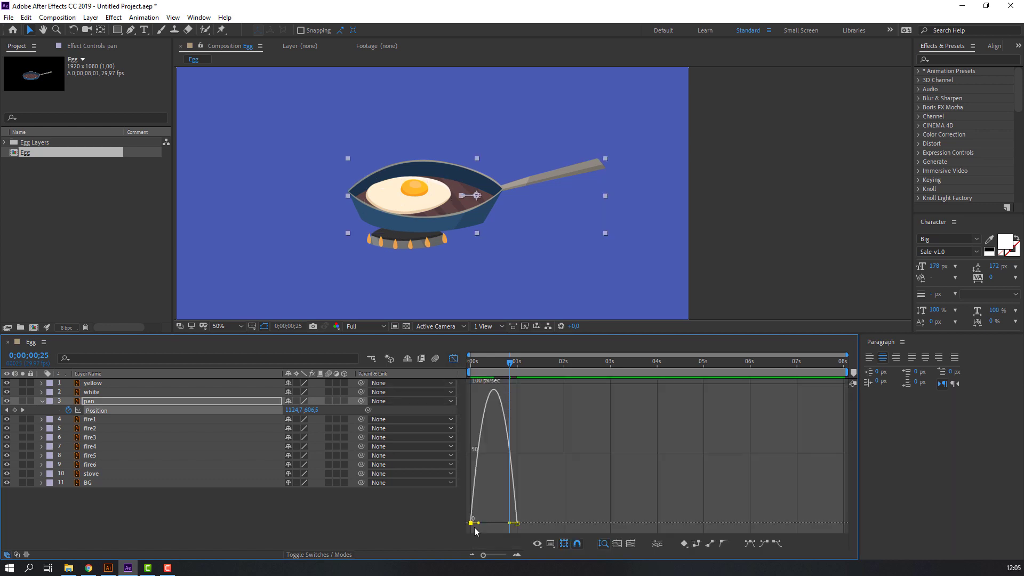
{"action": "mouse_move", "coordinate": [478, 523]}
{"action": "left_mouse_down"}
{"action": "mouse_move", "coordinate": [506, 523]}
{"action": "mouse_move", "coordinate": [489, 522]}
{"action": "left_mouse_up"}
{"action": "key", "text": "space"}
{"action": "left_click", "coordinate": [471, 523]}
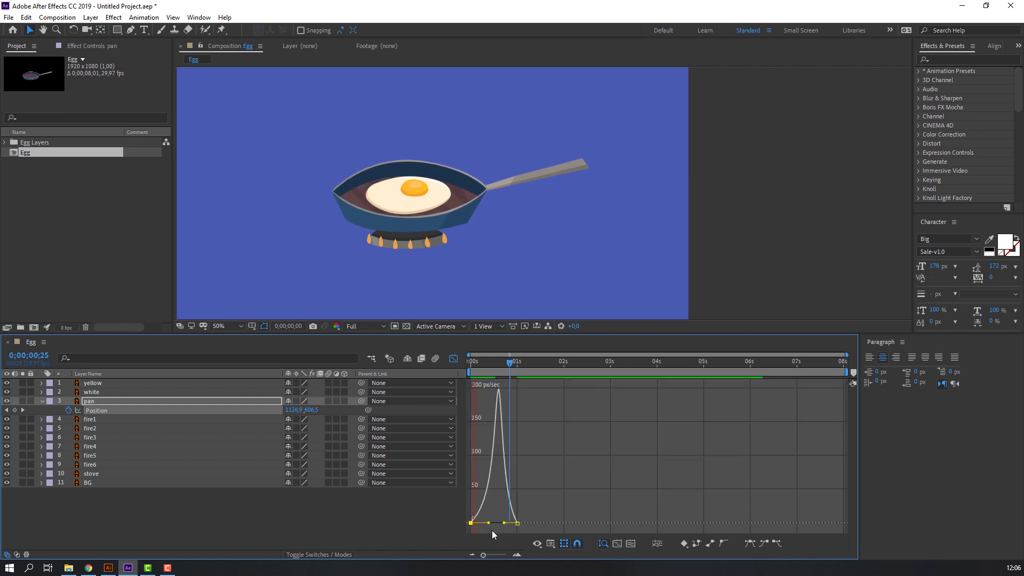
{"action": "key", "text": "space"}
{"action": "left_click", "coordinate": [453, 359]}
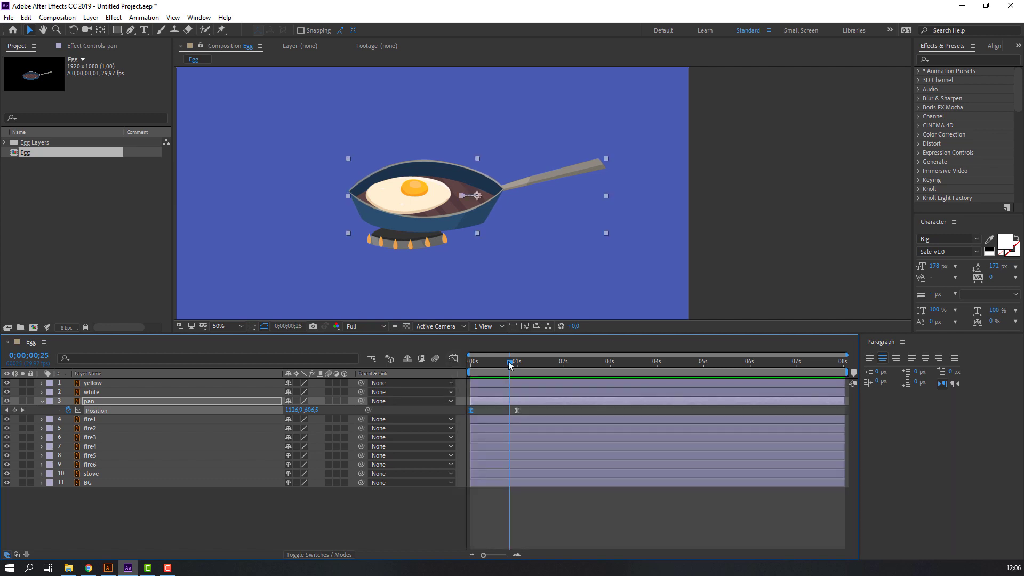
Step: Add a Position keyframe for the pan at 0;00;02;00 and set its X value to 1060,5 to slide it back left
{"action": "left_click_drag", "start_coordinate": [511, 365], "coordinate": [565, 379]}
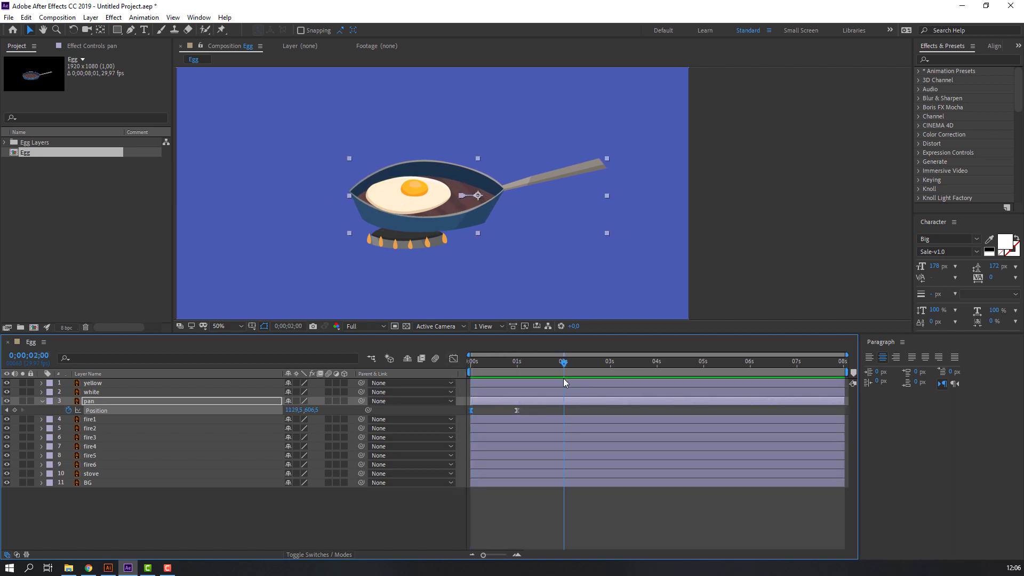
{"action": "left_click", "coordinate": [15, 412]}
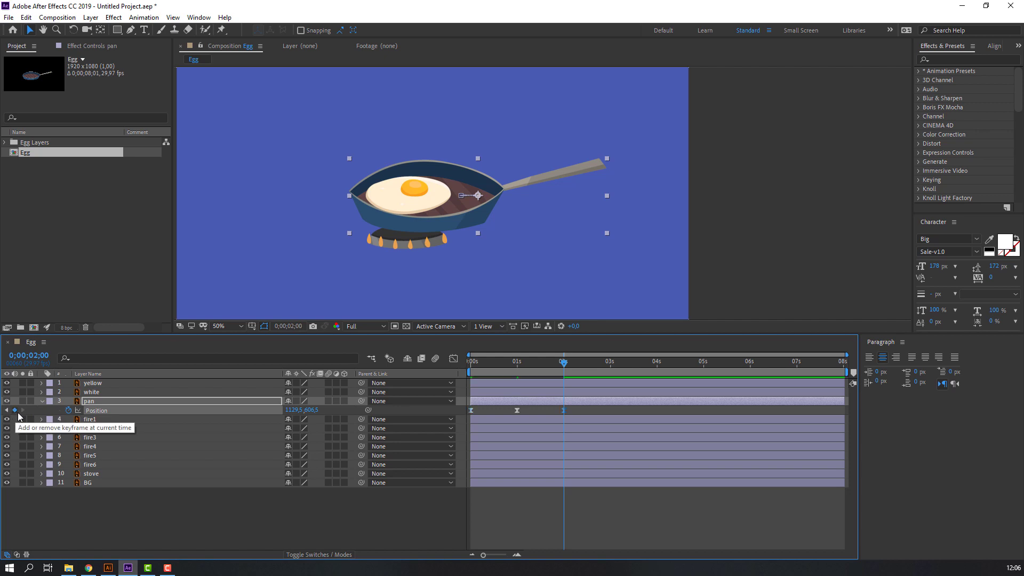
{"action": "left_click", "coordinate": [276, 528]}
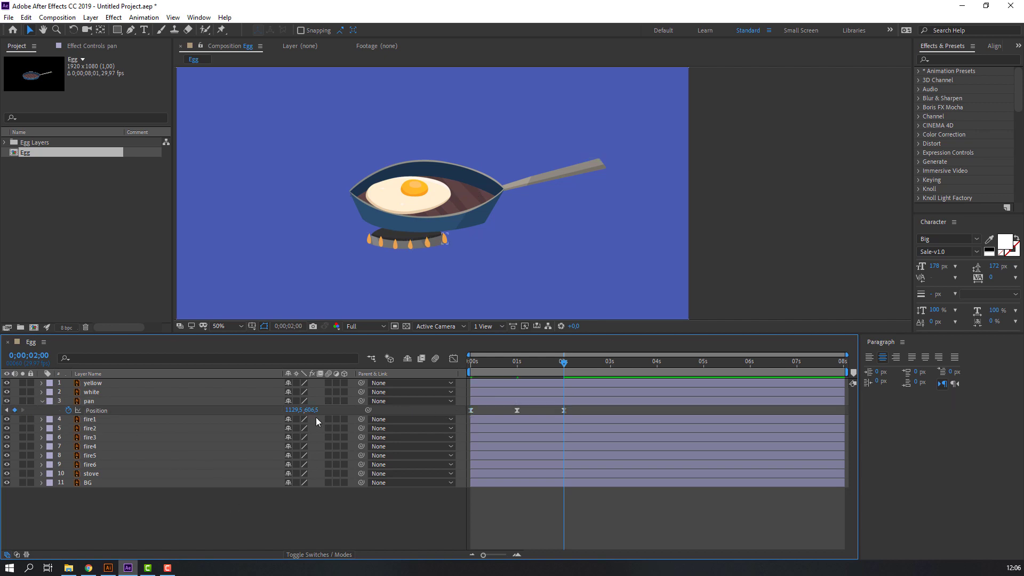
{"action": "left_click_drag", "start_coordinate": [292, 410], "coordinate": [256, 410]}
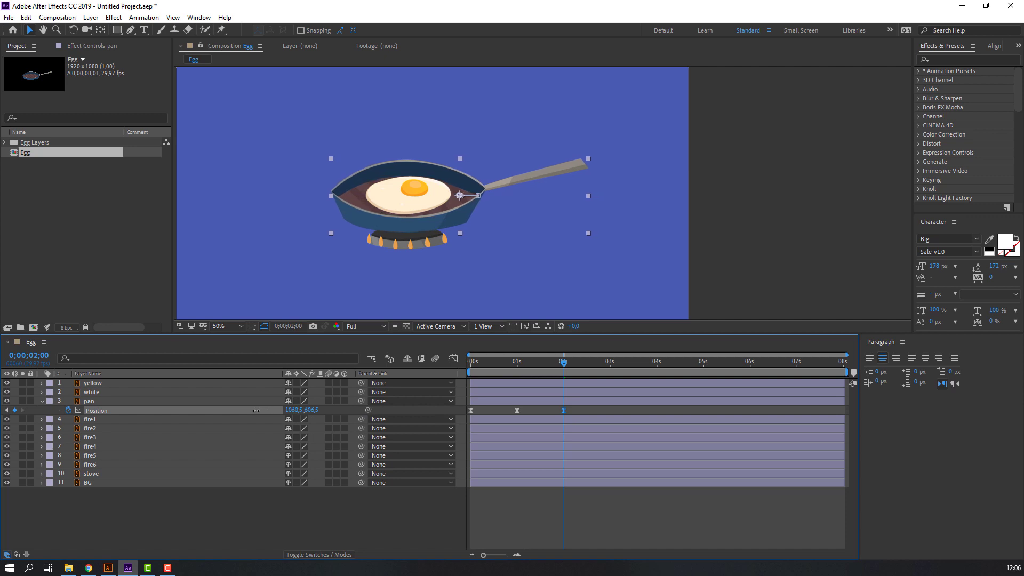
{"action": "key", "text": "space"}
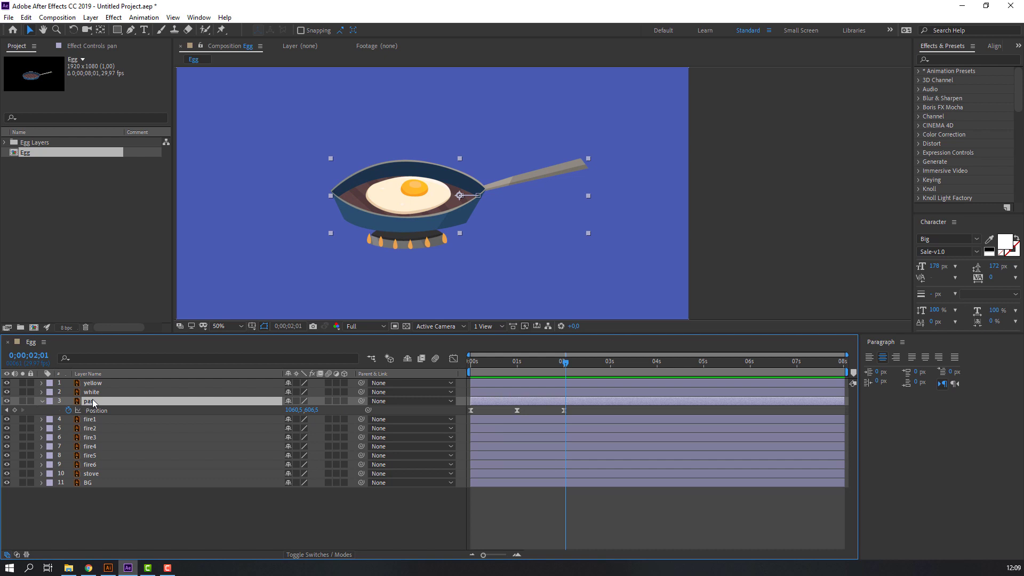
Step: Reveal the pan layer's Rotation and place its first keyframe, at 0°, at about 2 seconds
{"action": "key", "text": "shift+r"}
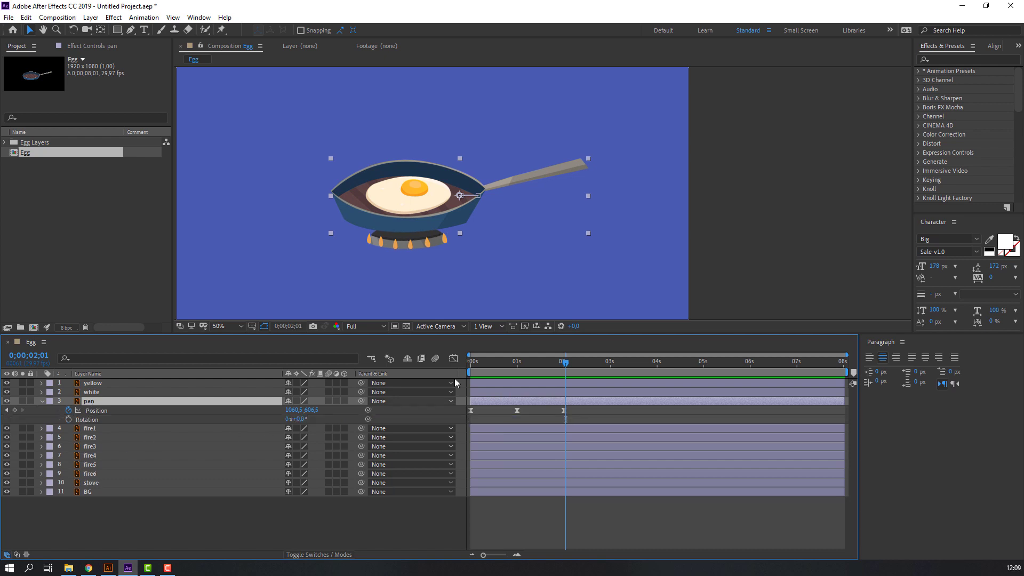
{"action": "left_click", "coordinate": [539, 361]}
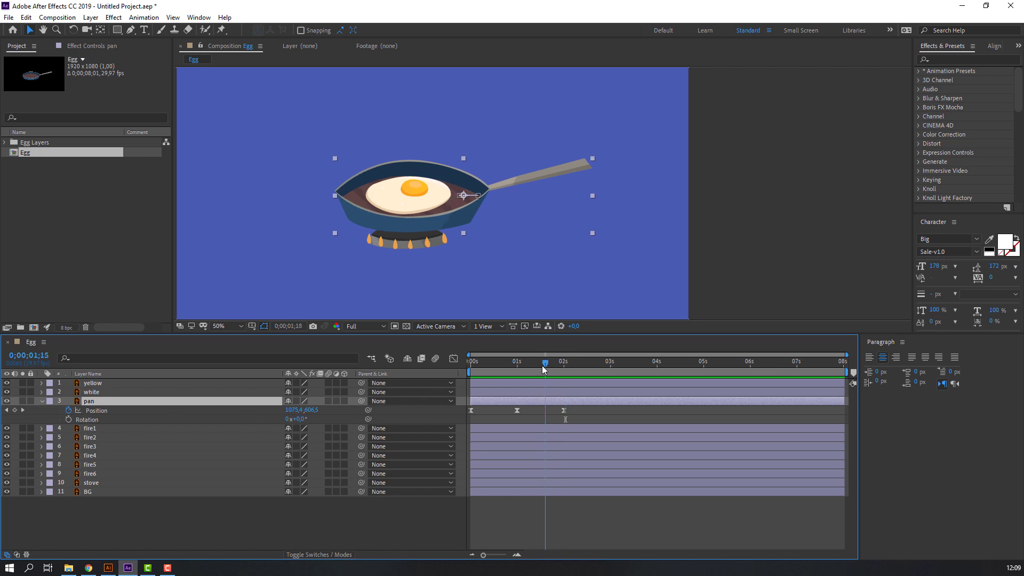
{"action": "left_click", "coordinate": [69, 419]}
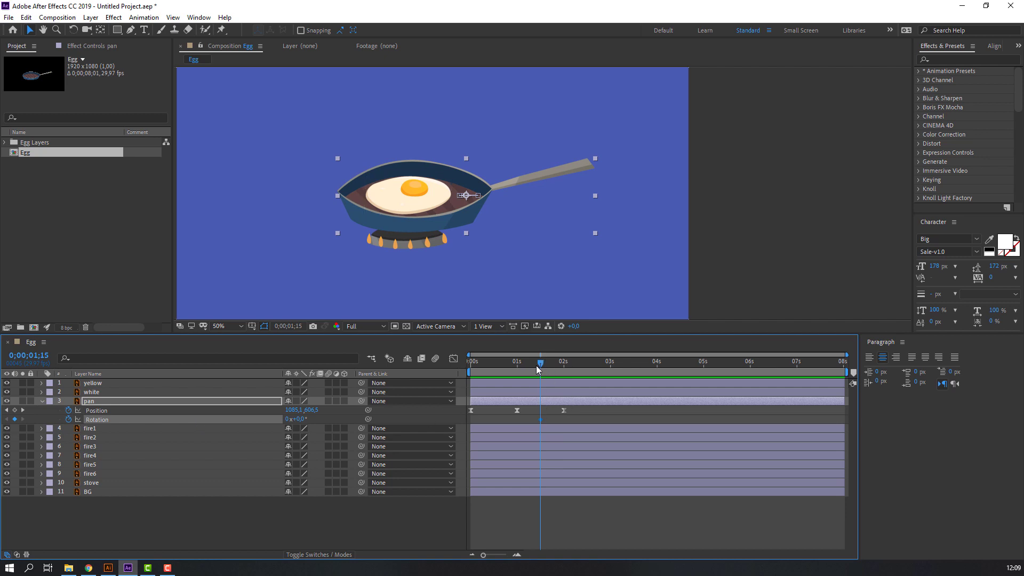
{"action": "left_click_drag", "start_coordinate": [538, 369], "coordinate": [564, 366]}
{"action": "left_click_drag", "start_coordinate": [542, 420], "coordinate": [565, 420]}
Step: Add a Rotation keyframe for the pan at 0;00;03;00 with a counter-clockwise tilt of about -6°
{"action": "left_click", "coordinate": [577, 368]}
{"action": "left_click_drag", "start_coordinate": [579, 369], "coordinate": [611, 370]}
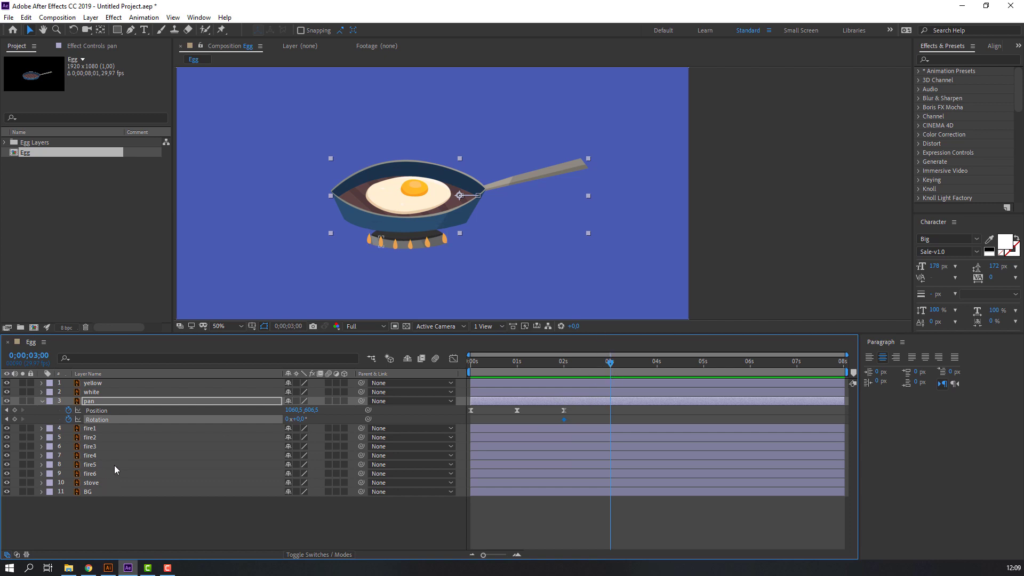
{"action": "left_click_drag", "start_coordinate": [300, 422], "coordinate": [297, 420]}
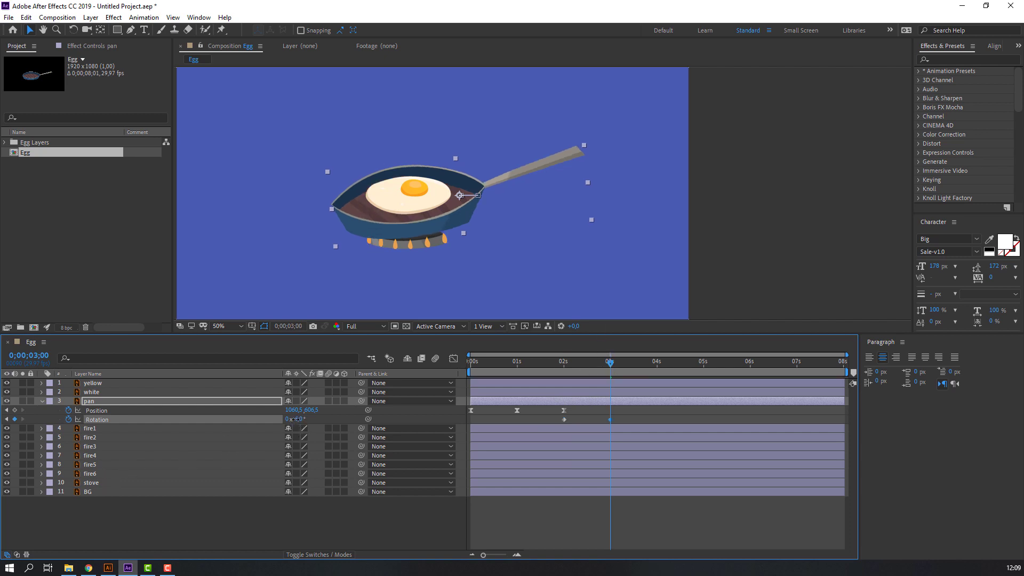
Step: Add a Rotation keyframe of 12° for the pan at 0;00;03;29 and preview the tilting
{"action": "left_click_drag", "start_coordinate": [533, 360], "coordinate": [656, 366]}
{"action": "left_click_drag", "start_coordinate": [298, 419], "coordinate": [308, 419]}
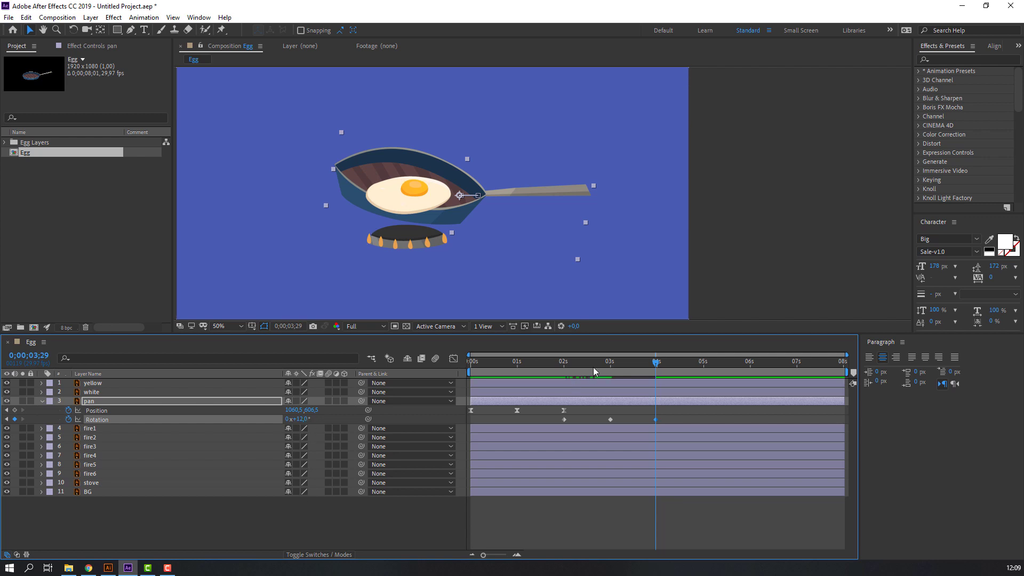
{"action": "left_click_drag", "start_coordinate": [593, 367], "coordinate": [670, 367]}
{"action": "key", "text": "space"}
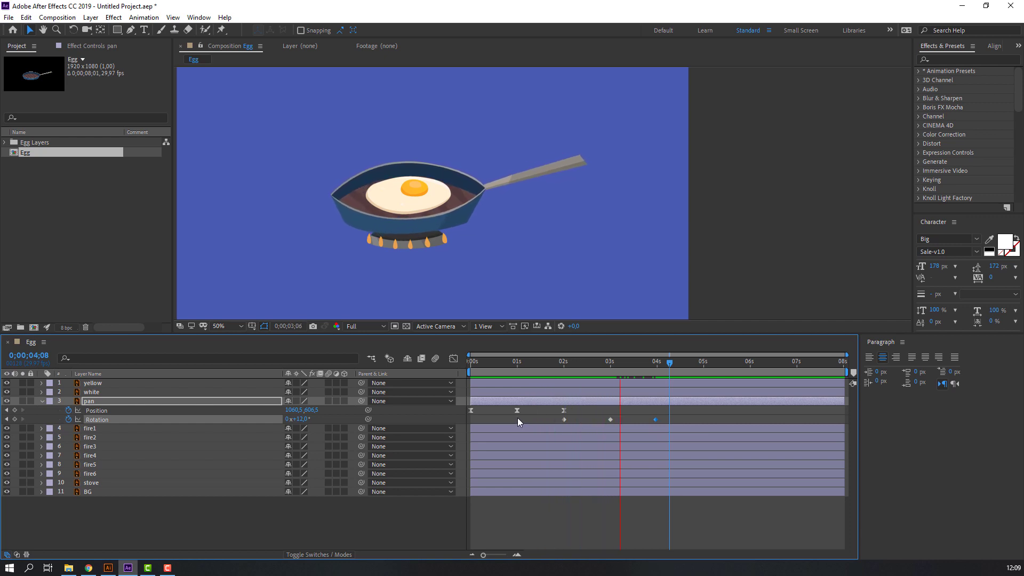
{"action": "key", "text": "space"}
Step: Apply Easy Ease to all three of the pan's Rotation keyframes, preview the animation and select the pan layer
{"action": "left_click_drag", "start_coordinate": [680, 418], "coordinate": [564, 430]}
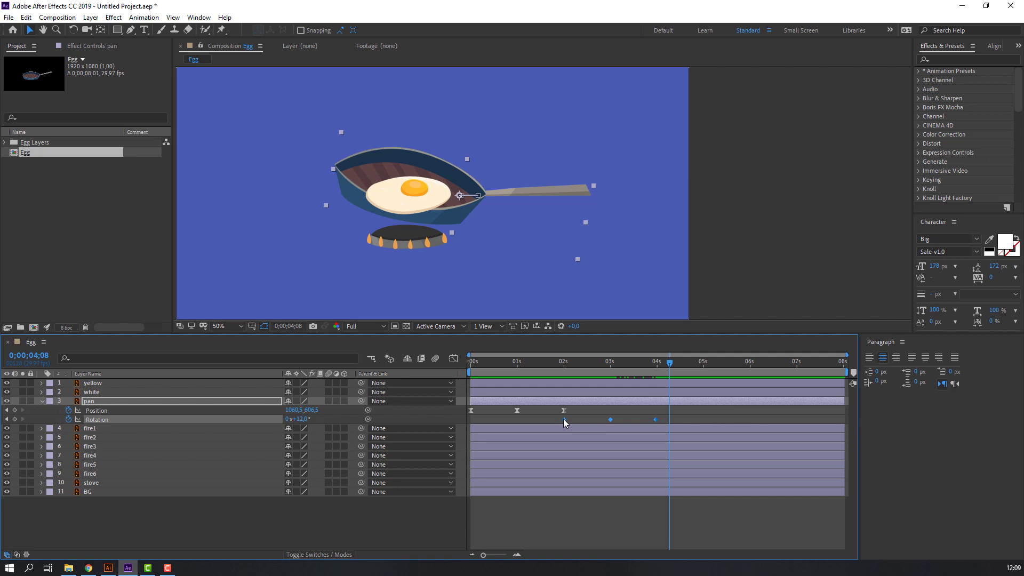
{"action": "right_click", "coordinate": [565, 423]}
{"action": "mouse_move", "coordinate": [630, 555]}
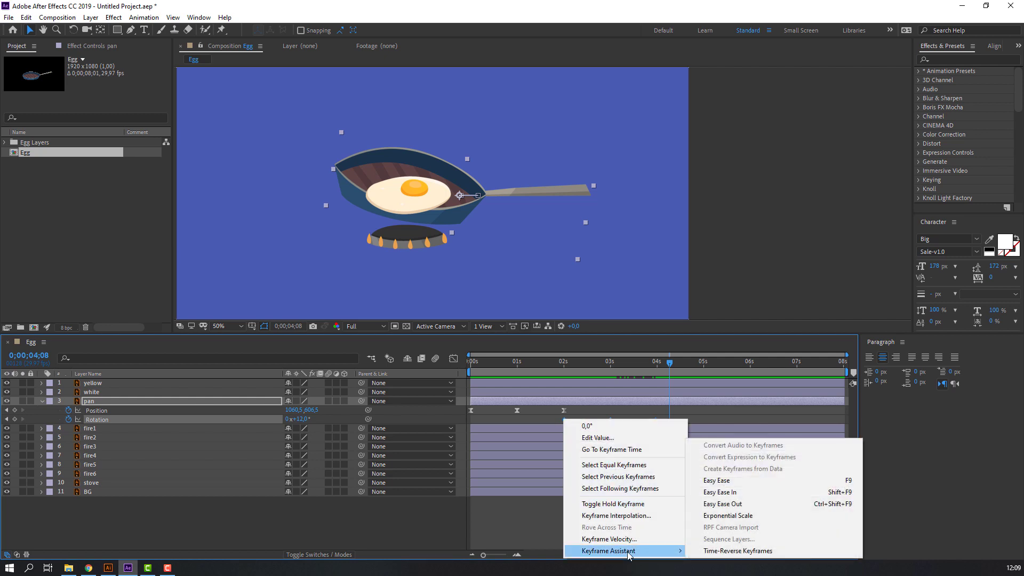
{"action": "left_click", "coordinate": [735, 480]}
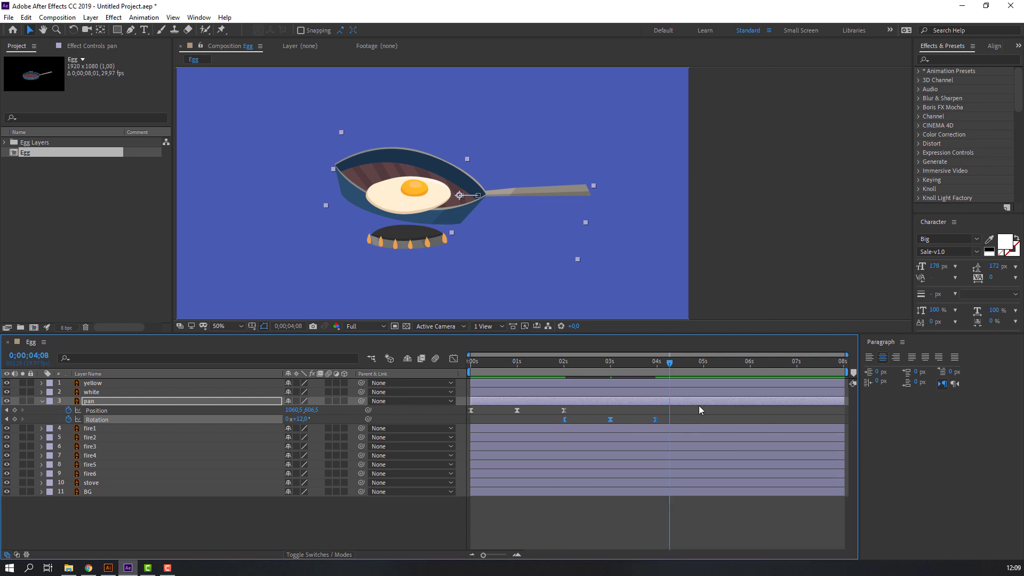
{"action": "left_click", "coordinate": [696, 408]}
{"action": "key", "text": "space"}
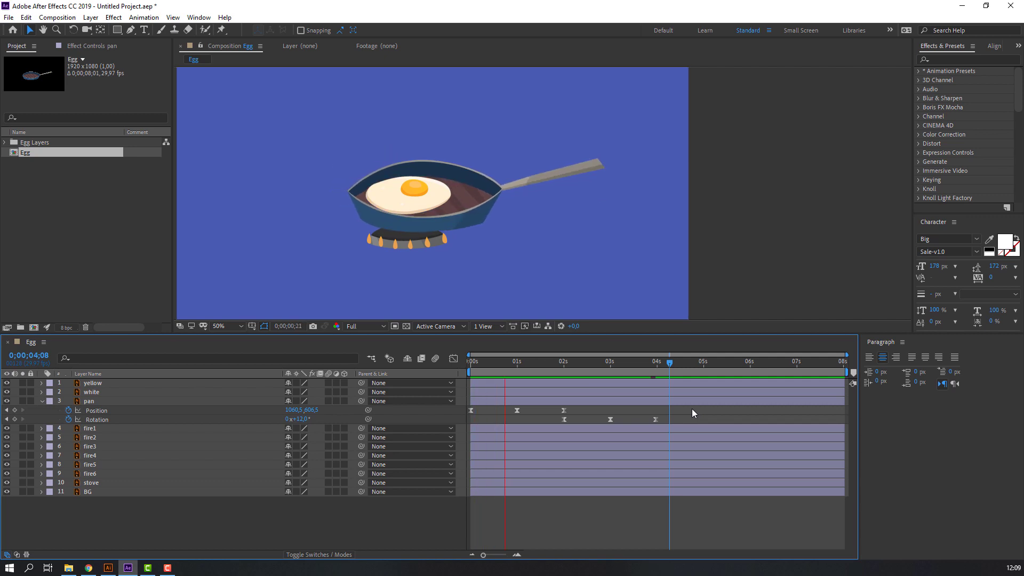
{"action": "key", "text": "space"}
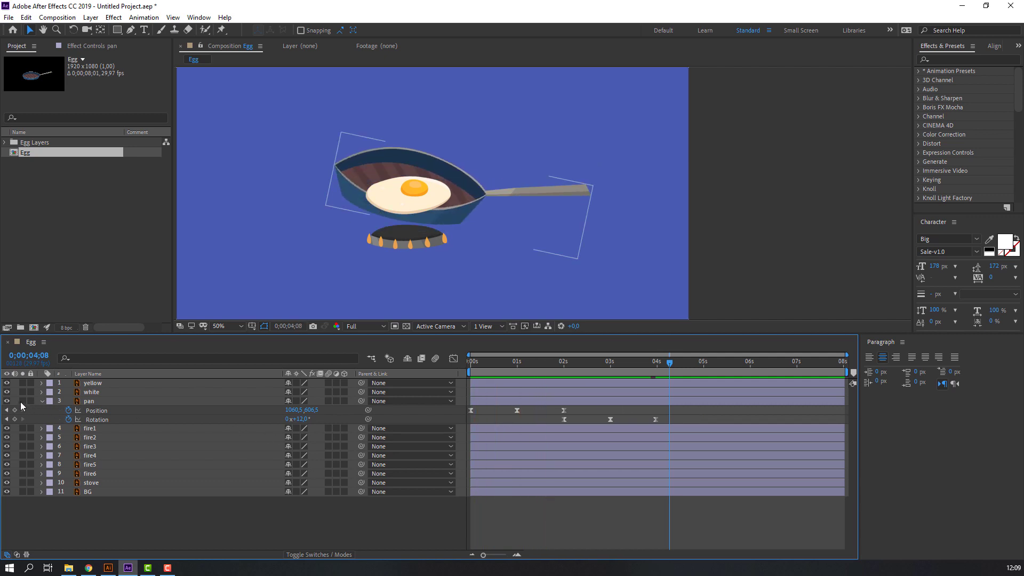
{"action": "left_click", "coordinate": [99, 402]}
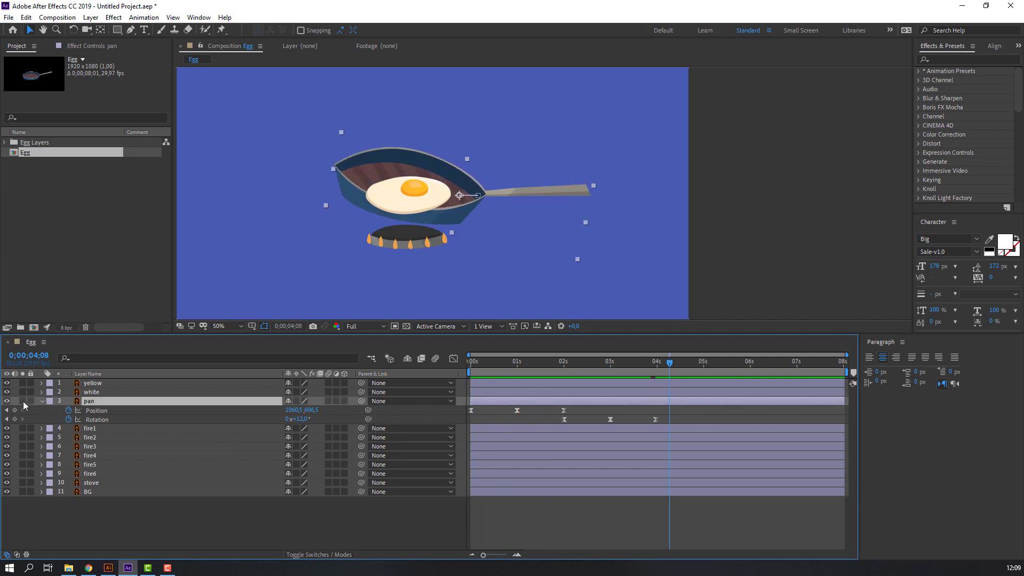
Step: Solo the pan layer, preview its motion and select its three Rotation keyframes
{"action": "left_click", "coordinate": [23, 401]}
{"action": "key", "text": "space"}
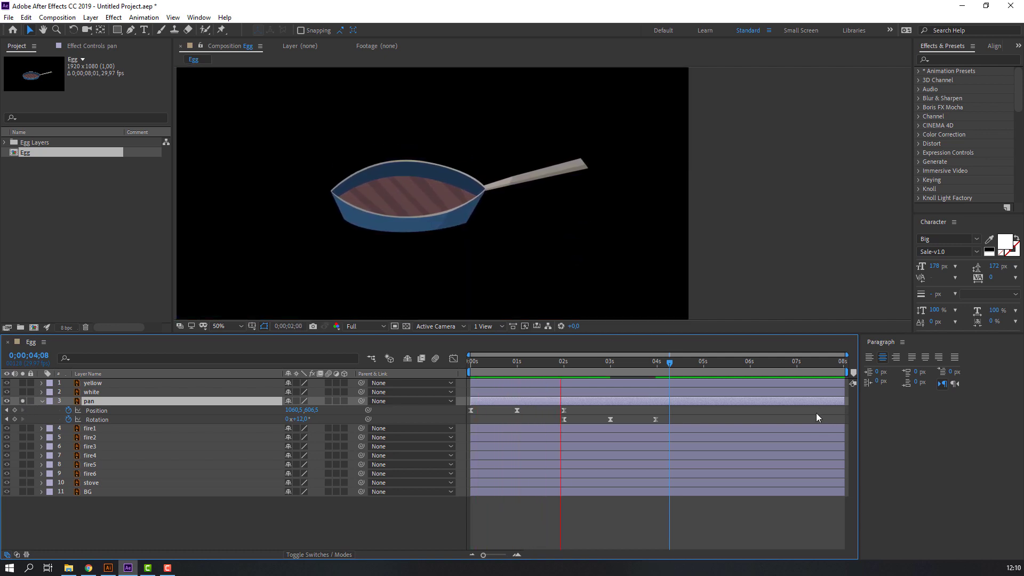
{"action": "left_click_drag", "start_coordinate": [685, 418], "coordinate": [648, 420]}
{"action": "left_click_drag", "start_coordinate": [555, 422], "coordinate": [554, 424]}
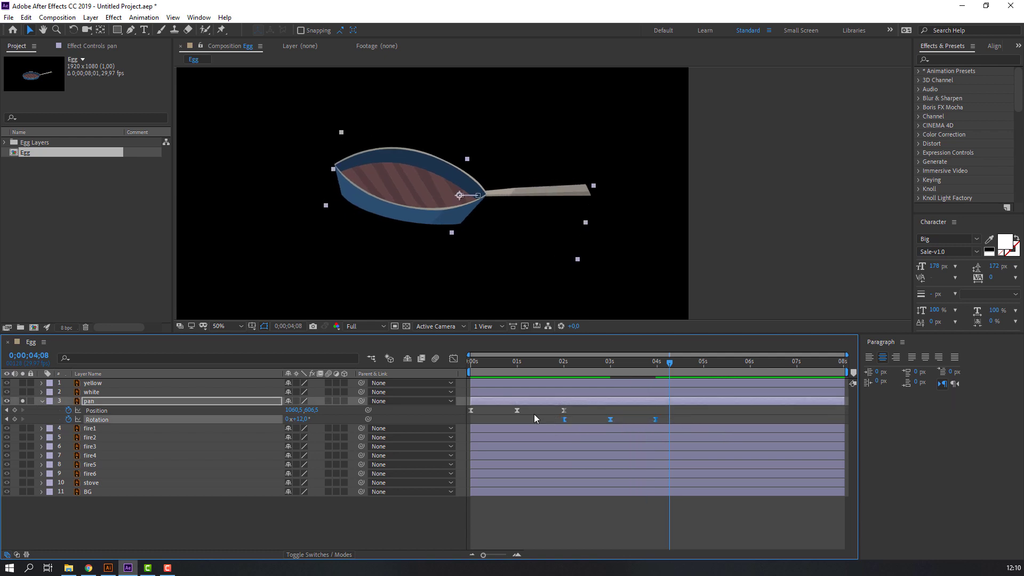
Step: Lengthen the middle Rotation keyframe's incoming ease in the speed graph, then preview with the work area starting at about 1.5 seconds
{"action": "left_click", "coordinate": [454, 358]}
{"action": "left_click_drag", "start_coordinate": [547, 364], "coordinate": [583, 373]}
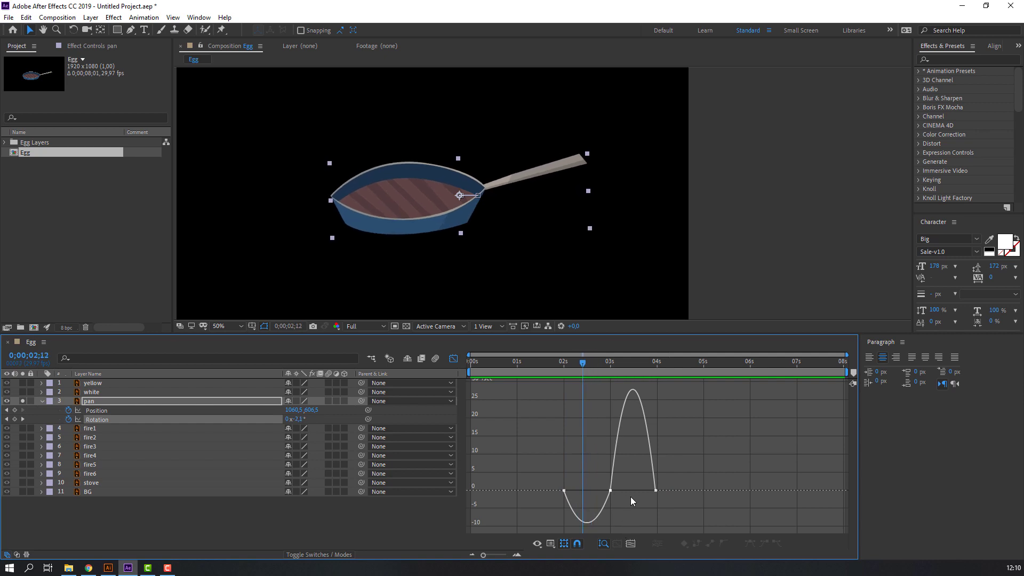
{"action": "left_click", "coordinate": [610, 489]}
{"action": "left_click_drag", "start_coordinate": [603, 490], "coordinate": [594, 490]}
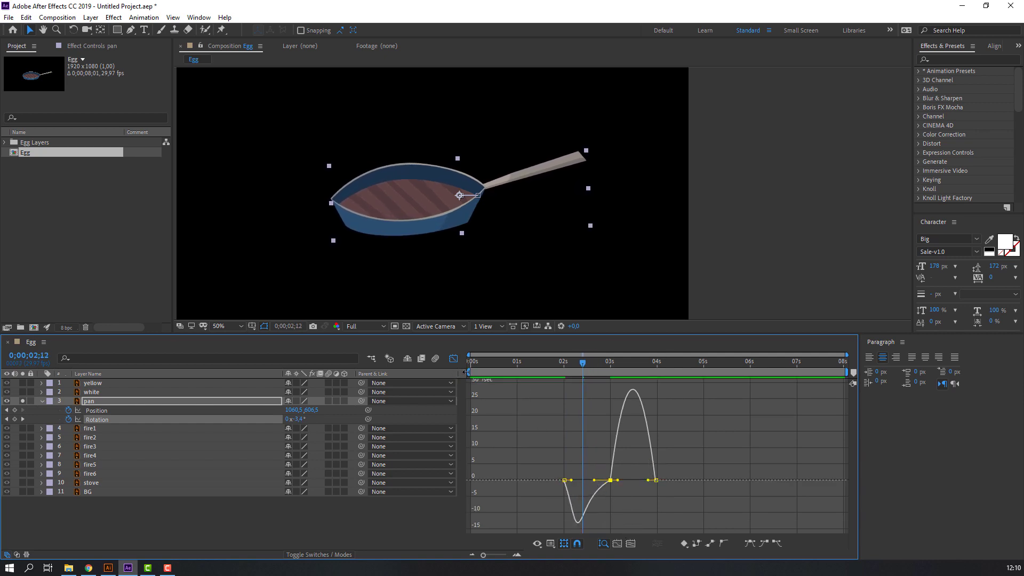
{"action": "left_click_drag", "start_coordinate": [466, 372], "coordinate": [543, 373]}
{"action": "key", "text": "space"}
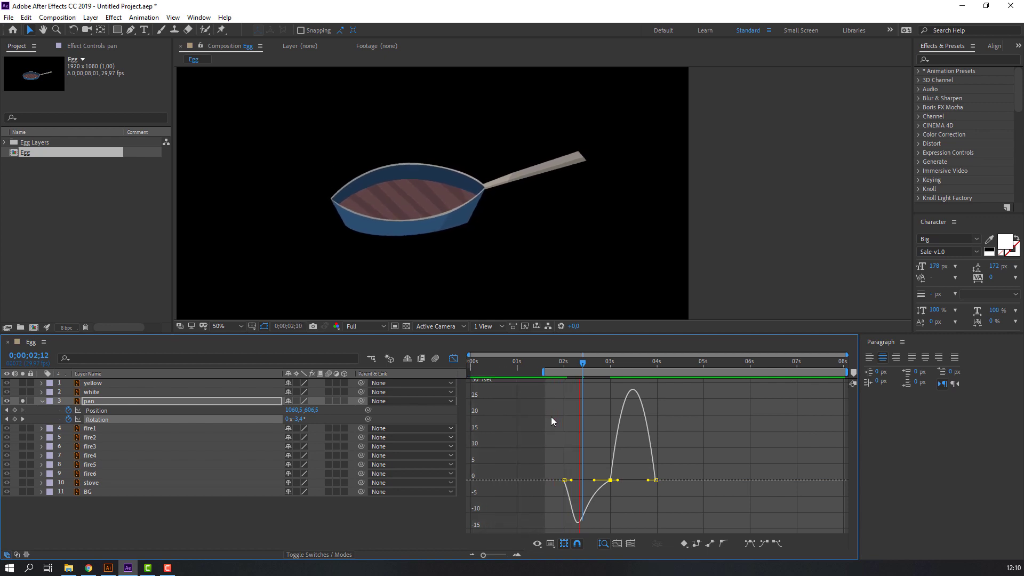
{"action": "key", "text": "space"}
Step: Extend the last Rotation keyframe's incoming speed influence to about 96% and preview the tilt
{"action": "left_click_drag", "start_coordinate": [631, 474], "coordinate": [600, 485]}
{"action": "left_click_drag", "start_coordinate": [690, 473], "coordinate": [632, 480]}
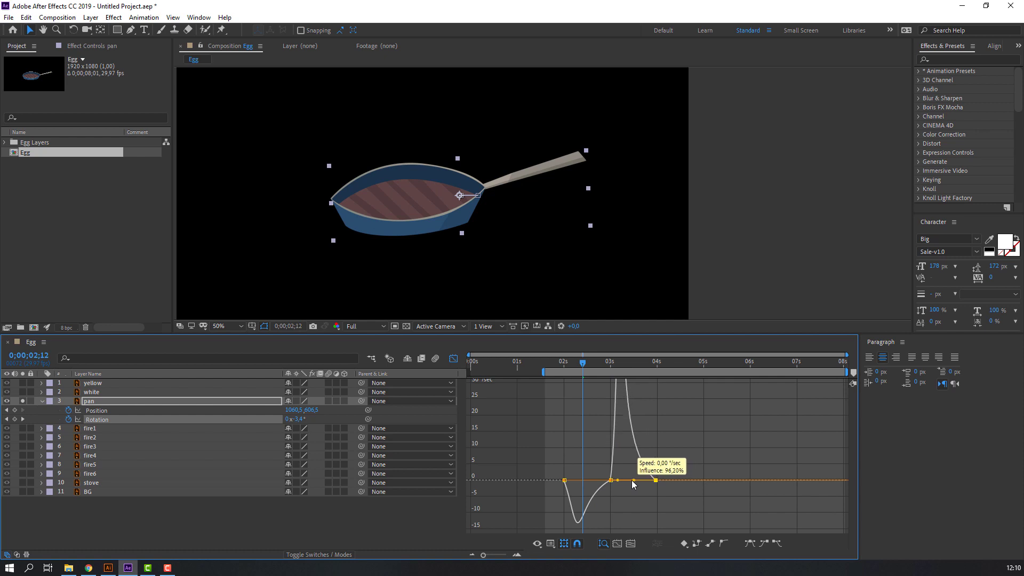
{"action": "key", "text": "space"}
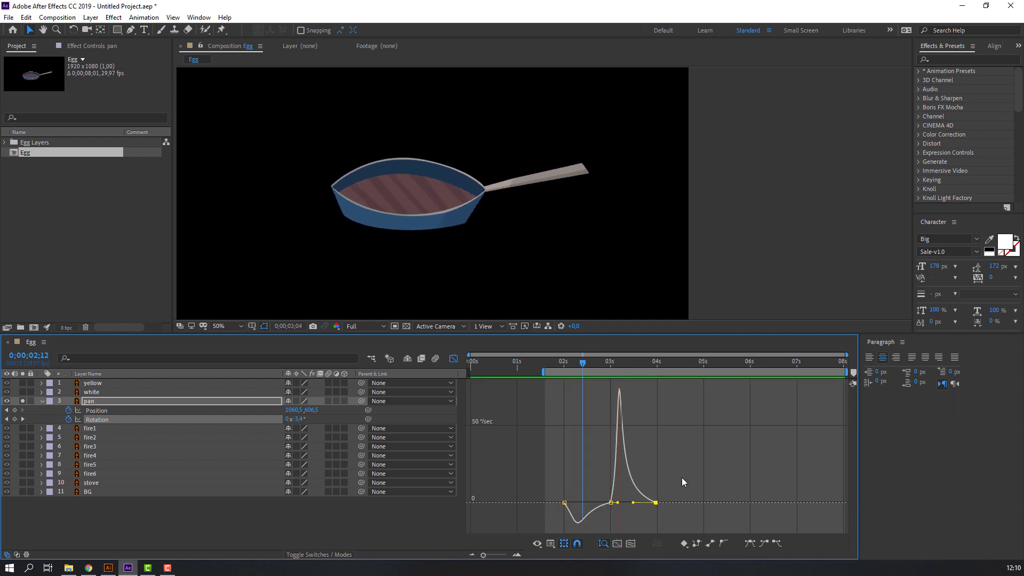
{"action": "key", "text": "space"}
Step: Lengthen the first Rotation keyframe's outgoing ease, shorten the middle keyframe's incoming ease, and preview the pan's tilt
{"action": "left_click", "coordinate": [565, 503]}
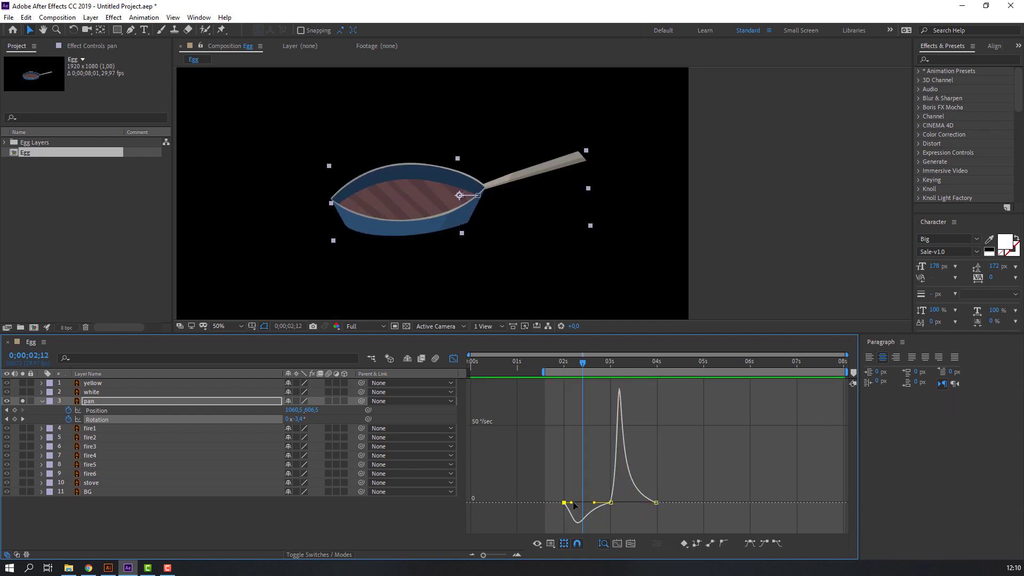
{"action": "left_click_drag", "start_coordinate": [573, 503], "coordinate": [602, 497]}
{"action": "key", "text": "space"}
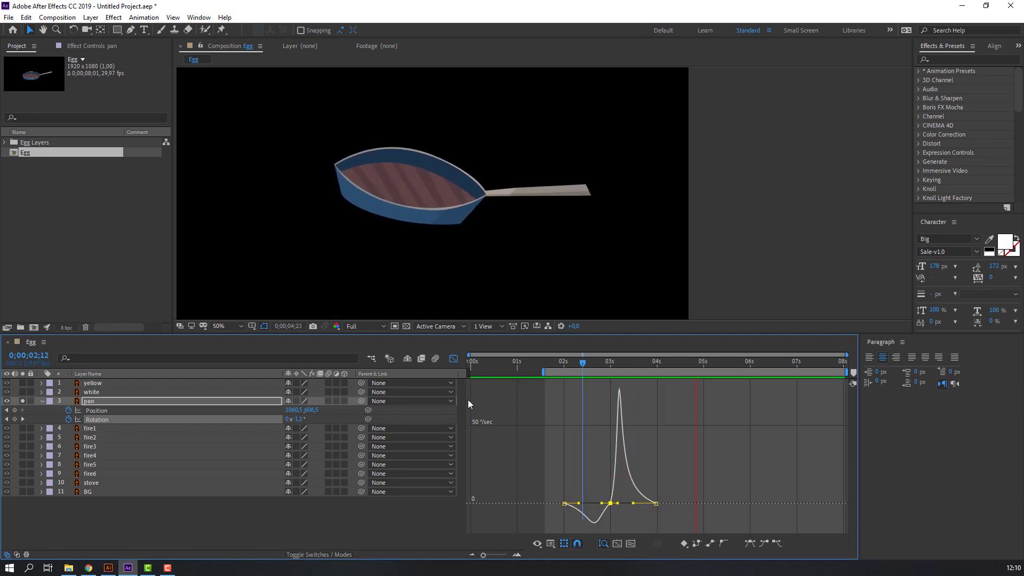
{"action": "key", "text": "space"}
Step: Return to the layer bars, proportionally compress the Rotation keyframes so the last falls at 0;00;03;11, and preview
{"action": "left_click", "coordinate": [453, 359]}
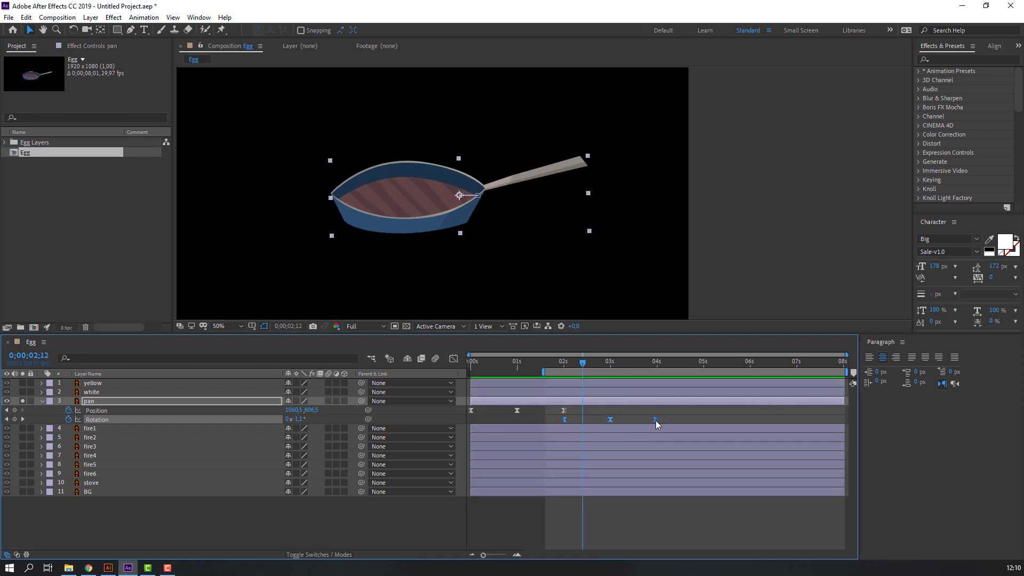
{"action": "left_click_drag", "start_coordinate": [656, 421], "coordinate": [628, 424]}
{"action": "key", "text": "space"}
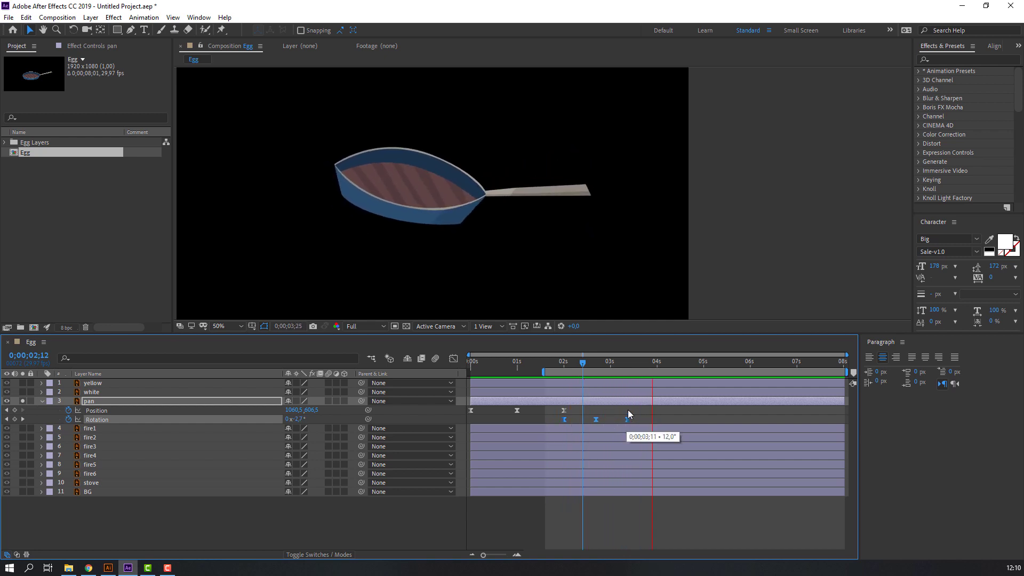
{"action": "key", "text": "space"}
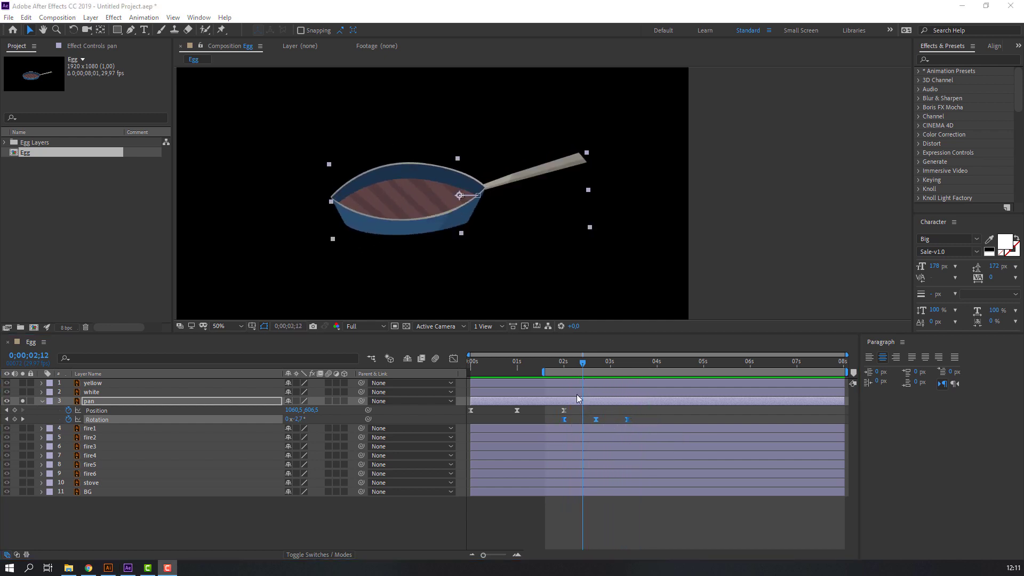
Step: Turn off solo for the pan layer and preview the full scene from 0;00;01;27
{"action": "left_click", "coordinate": [22, 401]}
{"action": "left_click_drag", "start_coordinate": [533, 357], "coordinate": [561, 383]}
{"action": "key", "text": "space"}
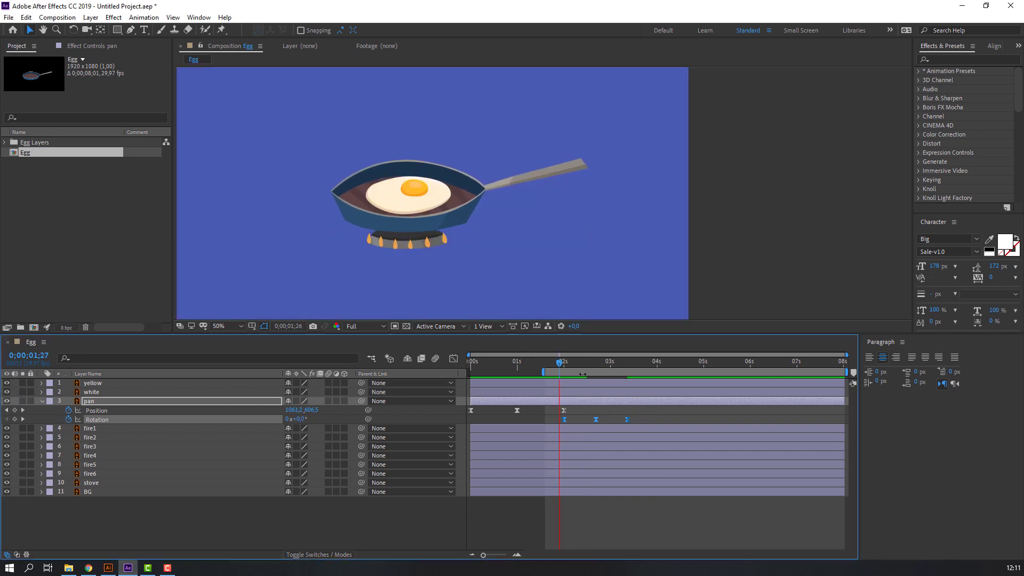
Step: Copy the pan's first Rotation keyframe to 0;00;04;00, preview the return to 0°, and extend the work area back to the composition start
{"action": "left_click_drag", "start_coordinate": [561, 363], "coordinate": [657, 367]}
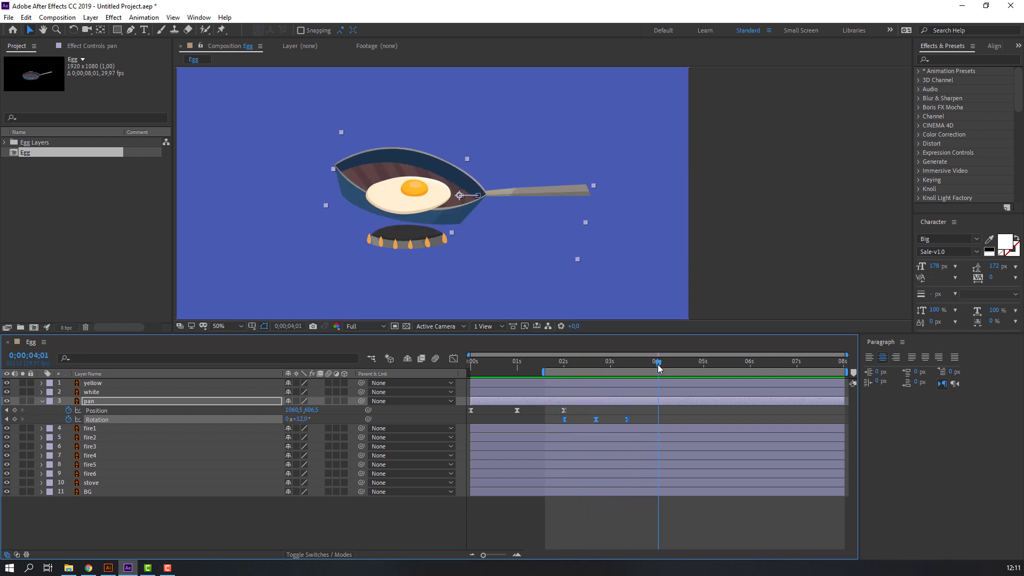
{"action": "left_click_drag", "start_coordinate": [581, 416], "coordinate": [559, 420]}
{"action": "key", "text": "ctrl+c"}
{"action": "key", "text": "ctrl+v"}
{"action": "key", "text": "space"}
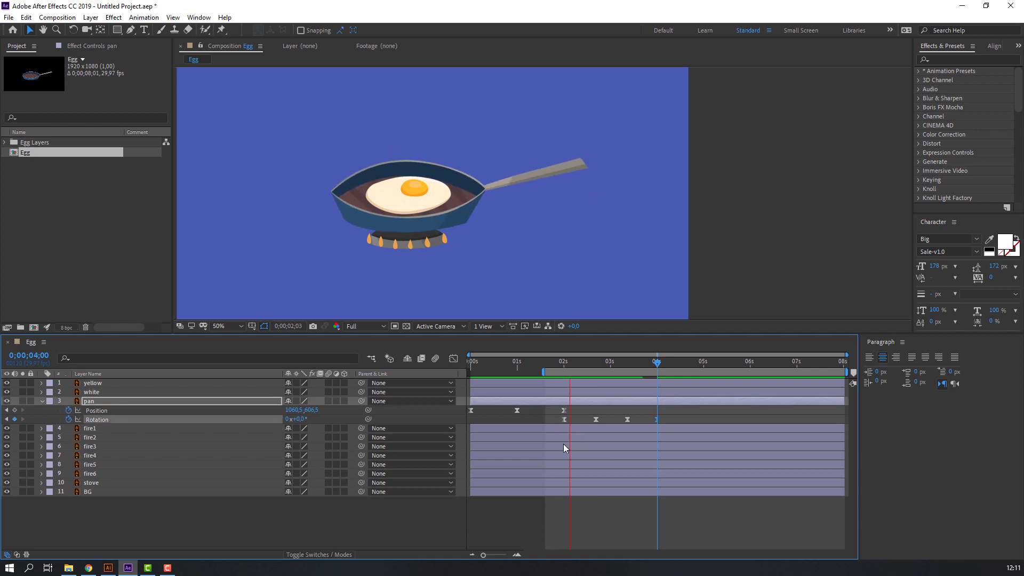
{"action": "left_click_drag", "start_coordinate": [675, 370], "coordinate": [651, 371]}
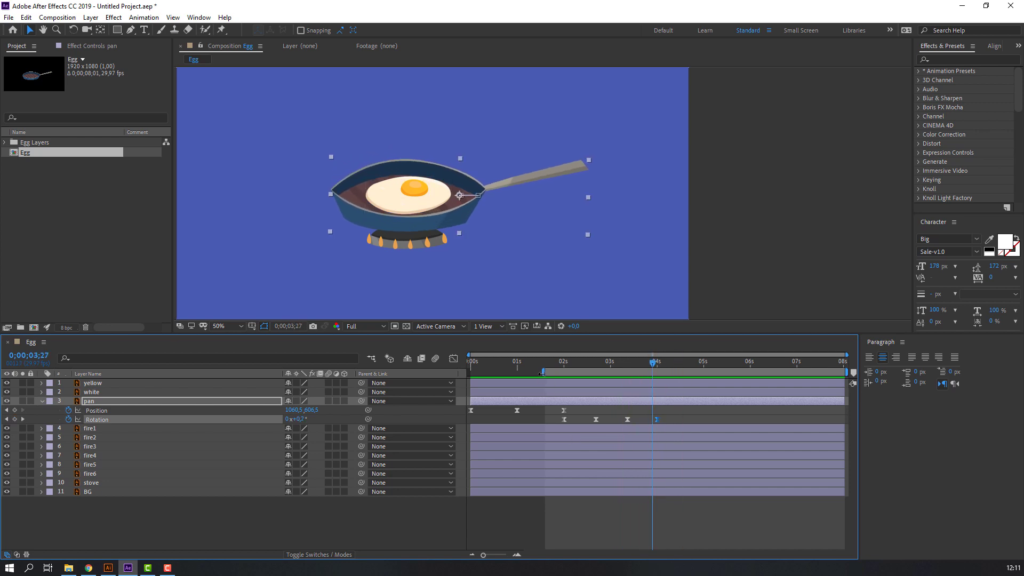
{"action": "left_click_drag", "start_coordinate": [542, 374], "coordinate": [470, 374]}
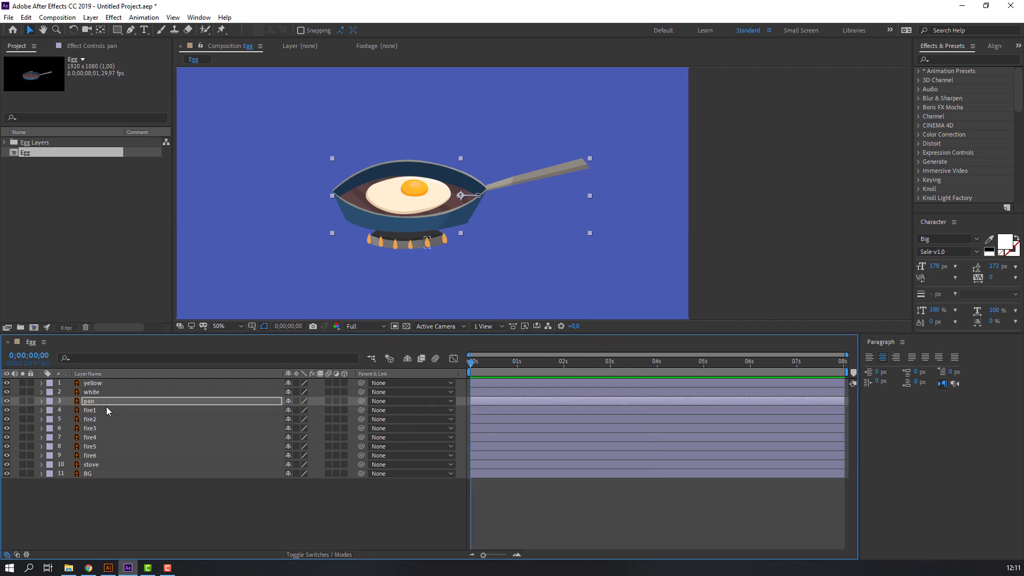
Step: Parent the yellow and white egg layers to the pan layer and preview the animation
{"action": "left_click", "coordinate": [91, 392]}
{"action": "left_click", "coordinate": [97, 382], "text": "shift"}
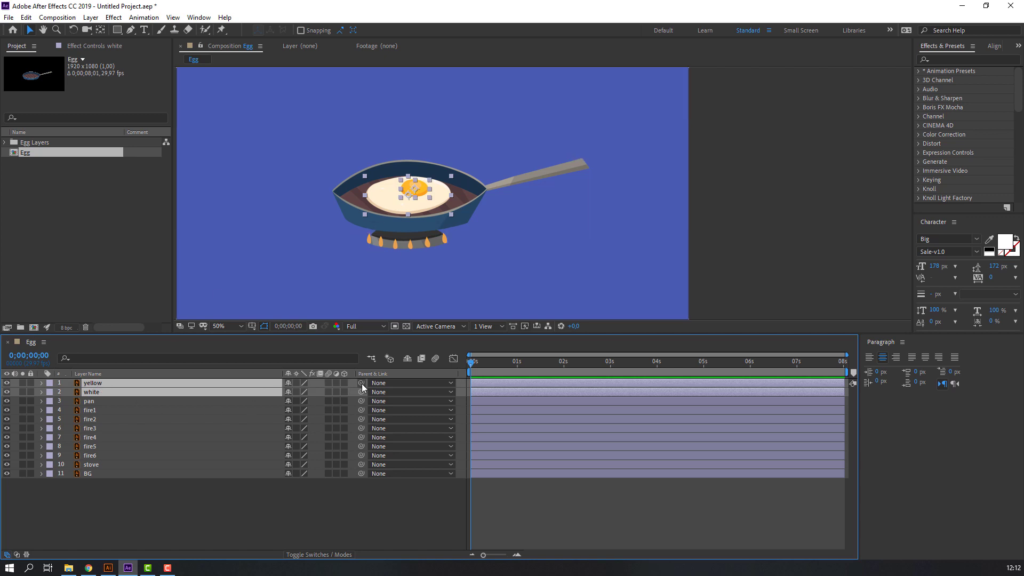
{"action": "left_click_drag", "start_coordinate": [361, 383], "coordinate": [90, 401]}
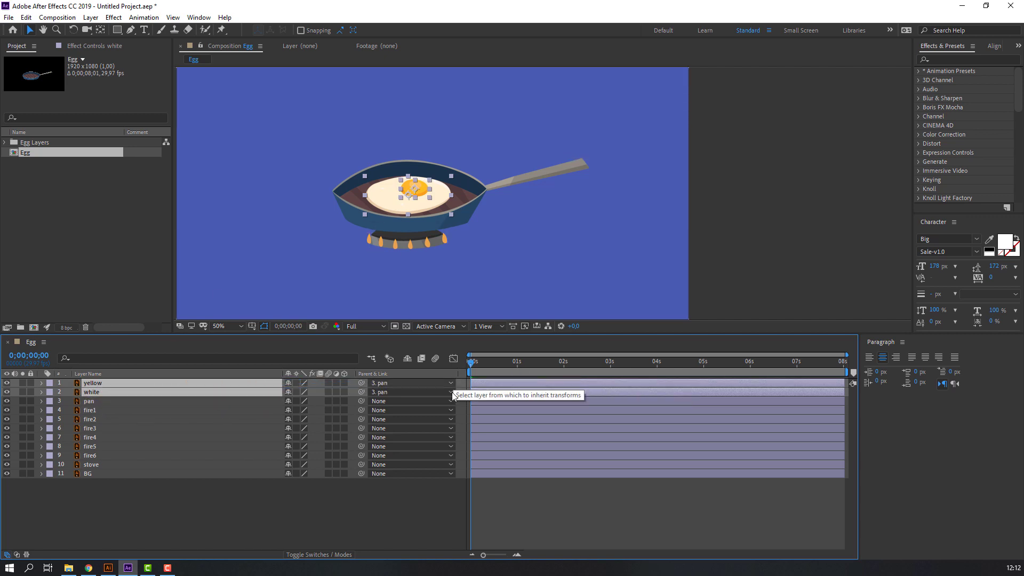
{"action": "key", "text": "space"}
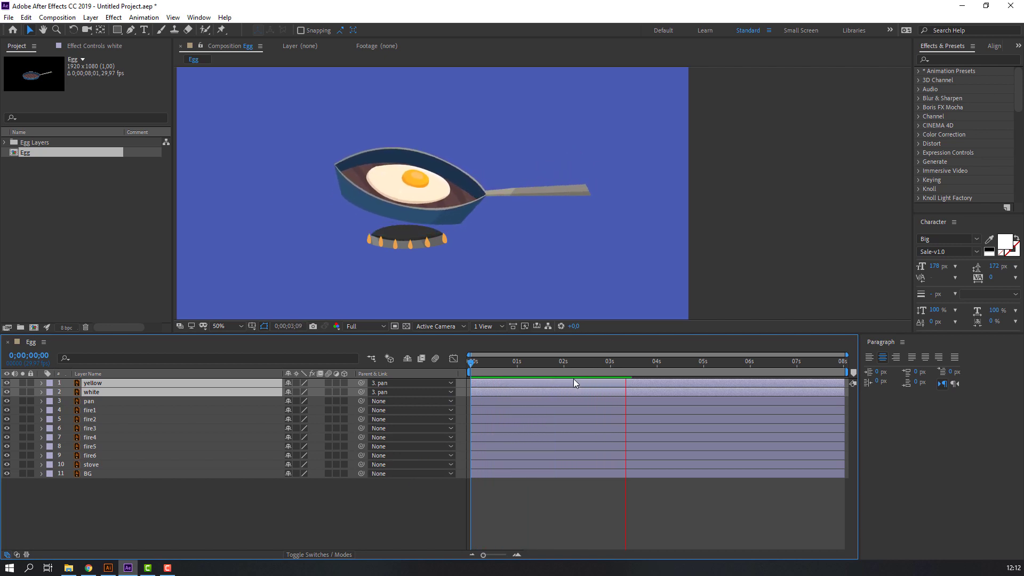
Step: Reveal the pan's keyframes for timing and split the yellow and white layers at 0;00;02;23
{"action": "left_click_drag", "start_coordinate": [539, 362], "coordinate": [562, 363]}
{"action": "left_click", "coordinate": [90, 405]}
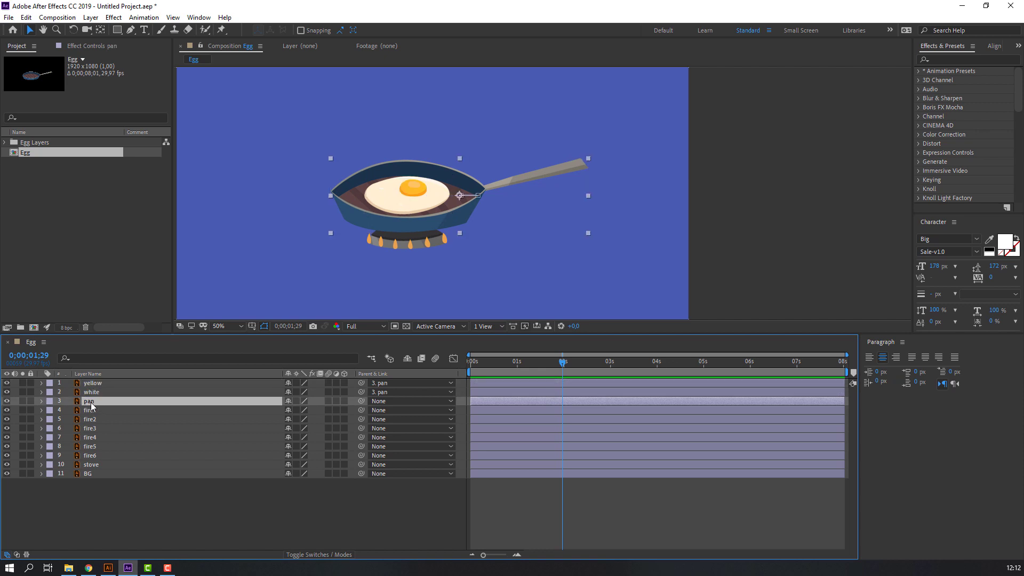
{"action": "key", "text": "u"}
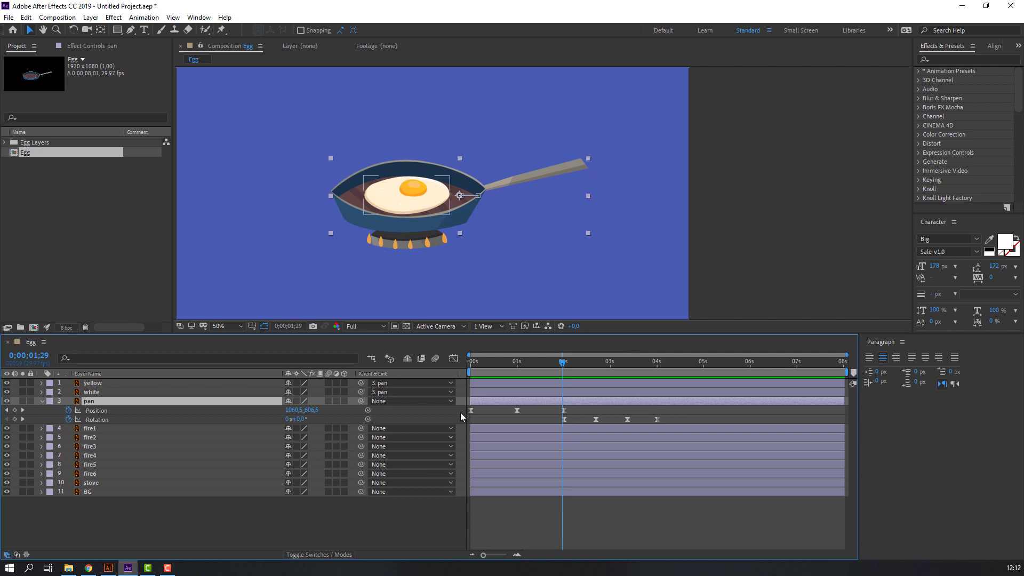
{"action": "left_click", "coordinate": [569, 357]}
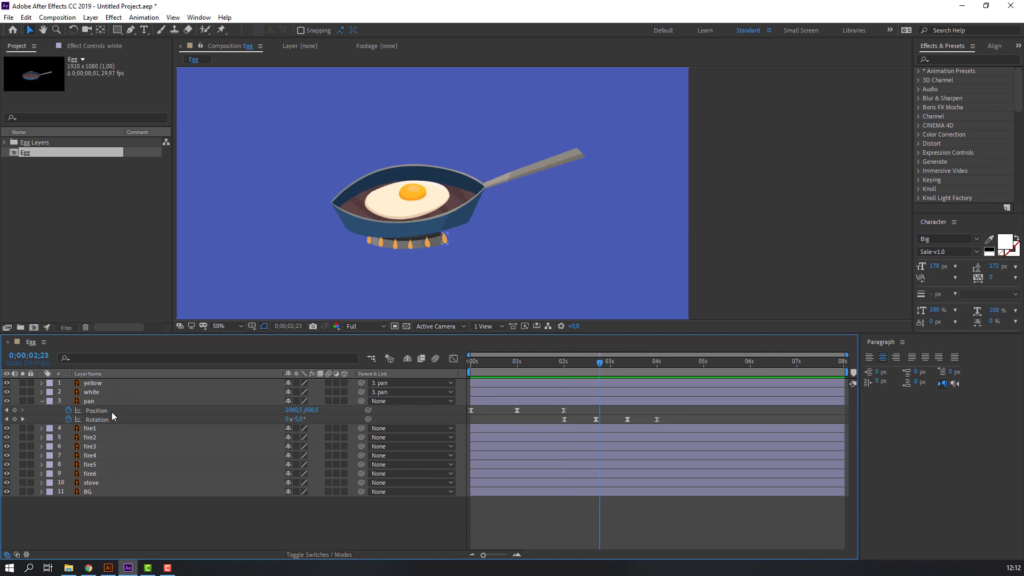
{"action": "left_click", "coordinate": [94, 393]}
{"action": "left_click", "coordinate": [94, 384], "text": "shift"}
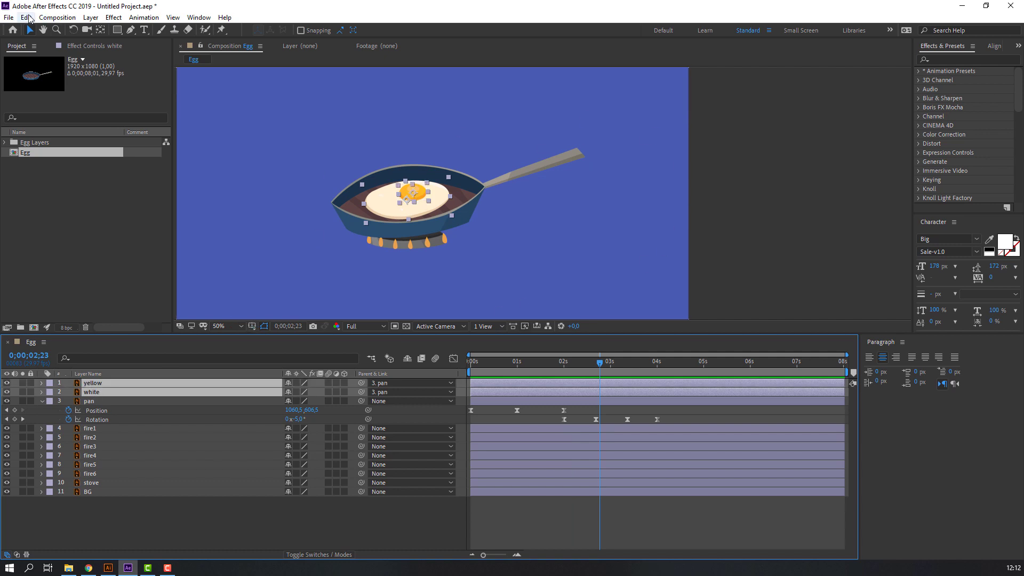
{"action": "left_click", "coordinate": [27, 18]}
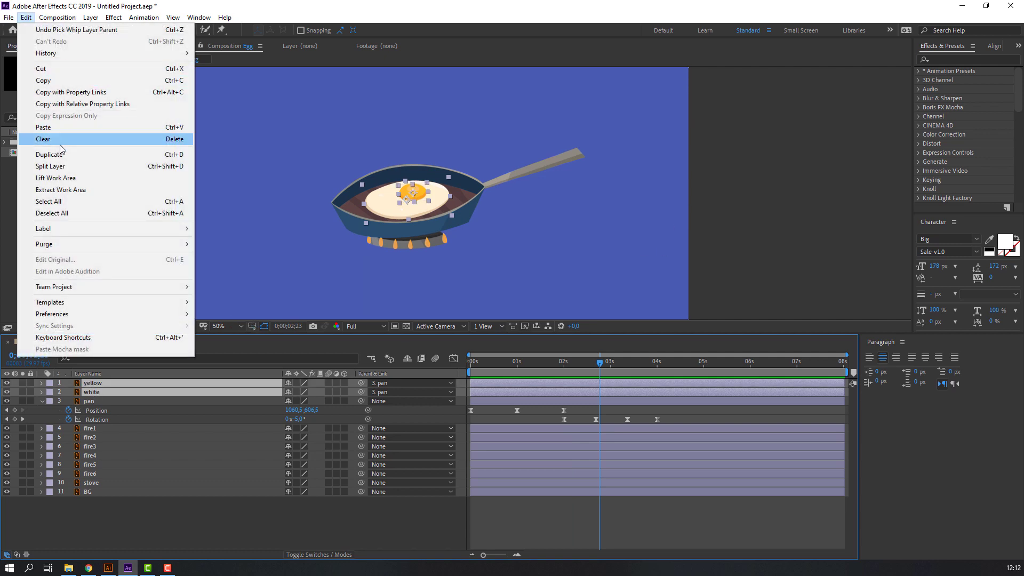
{"action": "left_click", "coordinate": [124, 170]}
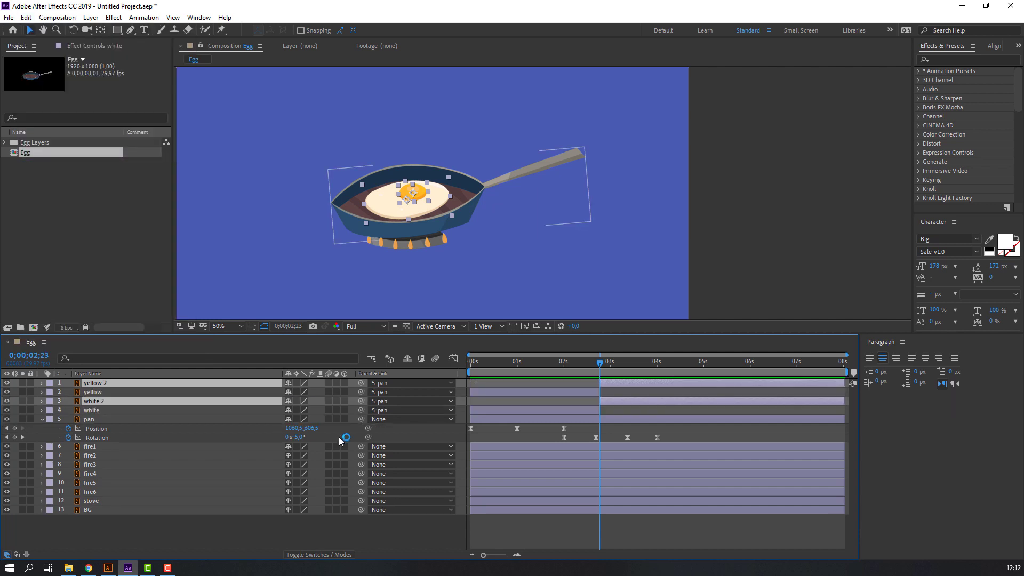
Step: Place white 2 directly below yellow 2 in the layer stack and set both layers' parent to None
{"action": "left_click_drag", "start_coordinate": [94, 404], "coordinate": [96, 394]}
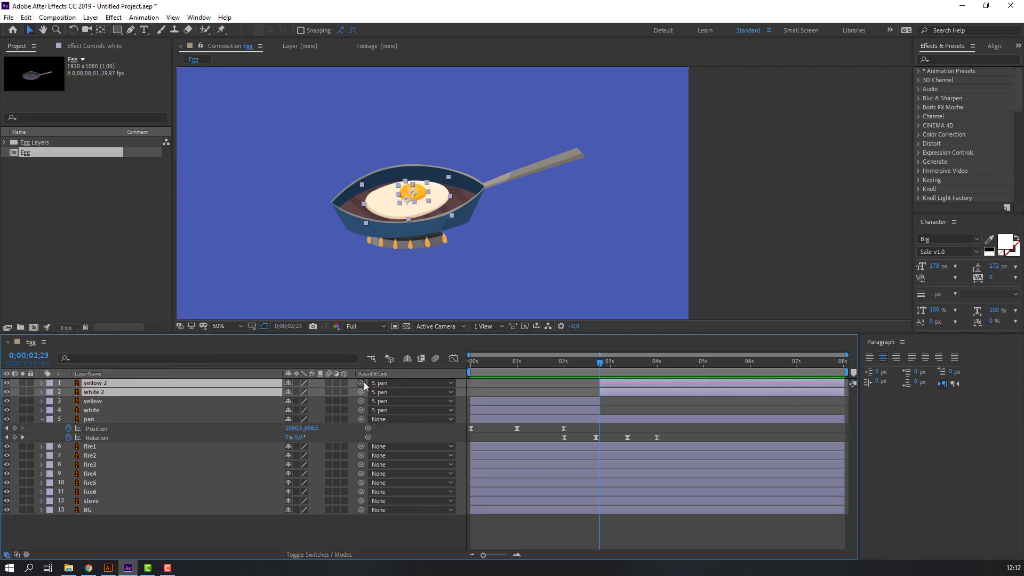
{"action": "left_click", "coordinate": [382, 385]}
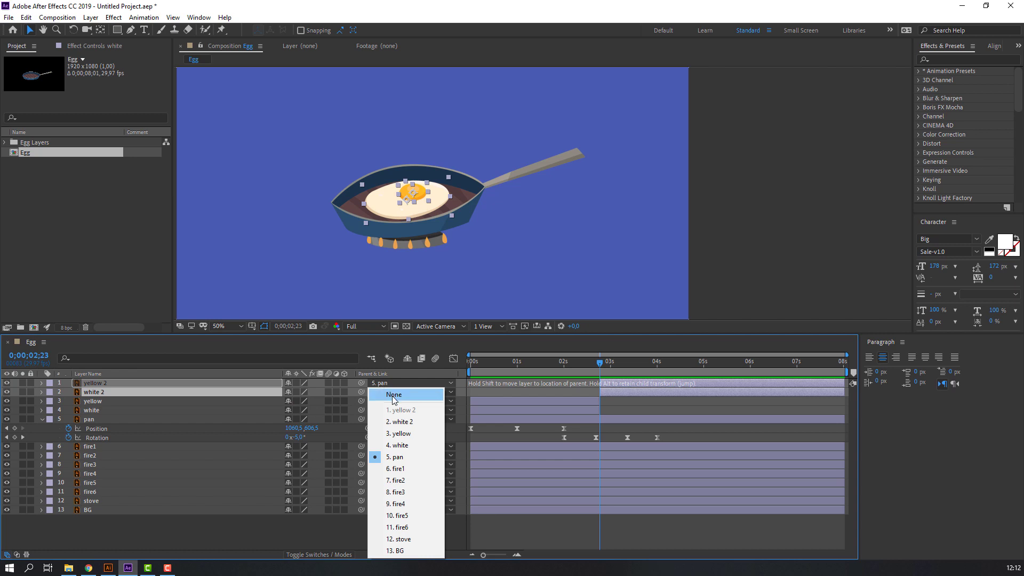
{"action": "left_click", "coordinate": [394, 396]}
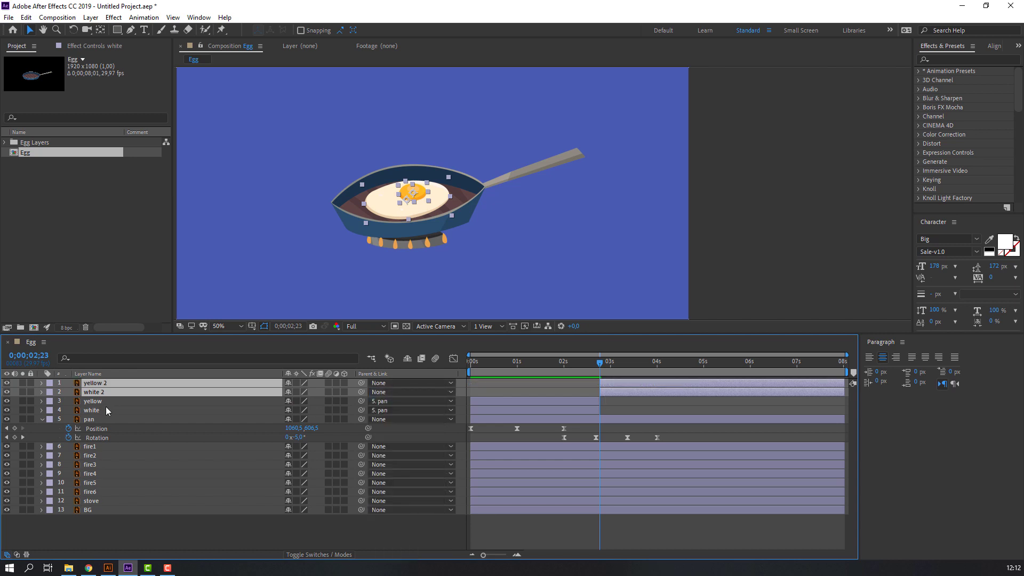
Step: Keyframe the Position of yellow 2 and white 2 at 0;00;02;23, then raise them to Y 277.2 and 304.4 at 0;00;03;13
{"action": "key", "text": "p"}
{"action": "left_click", "coordinate": [92, 409]}
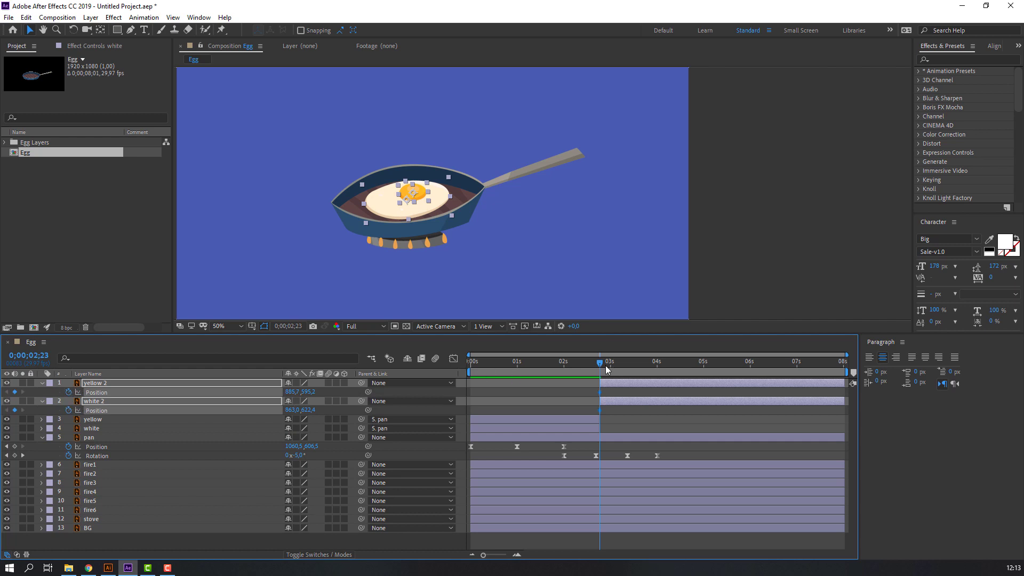
{"action": "left_click_drag", "start_coordinate": [602, 363], "coordinate": [631, 367]}
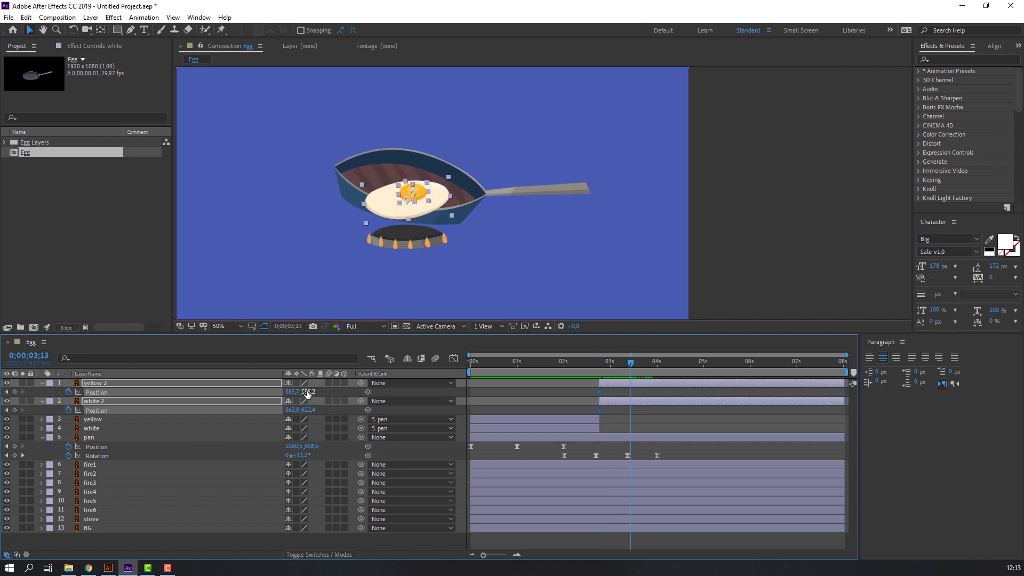
{"action": "left_click_drag", "start_coordinate": [307, 394], "coordinate": [152, 385]}
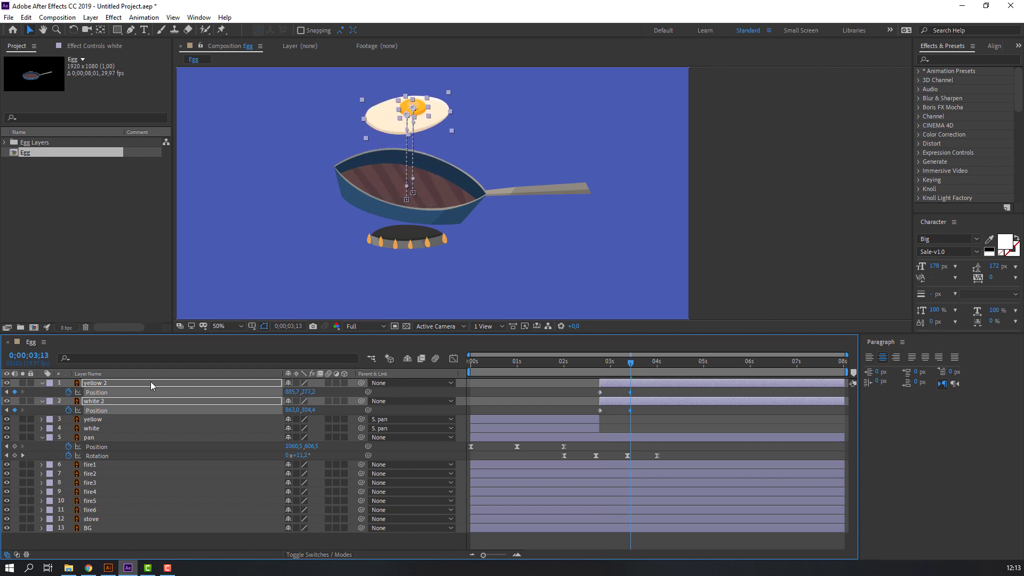
Step: Check the toss by scrubbing and apply Easy Ease to all Position keyframes of yellow 2 and white 2
{"action": "mouse_move", "coordinate": [579, 363]}
{"action": "left_mouse_down"}
{"action": "mouse_move", "coordinate": [612, 363]}
{"action": "mouse_move", "coordinate": [572, 360]}
{"action": "mouse_move", "coordinate": [592, 362]}
{"action": "left_mouse_up"}
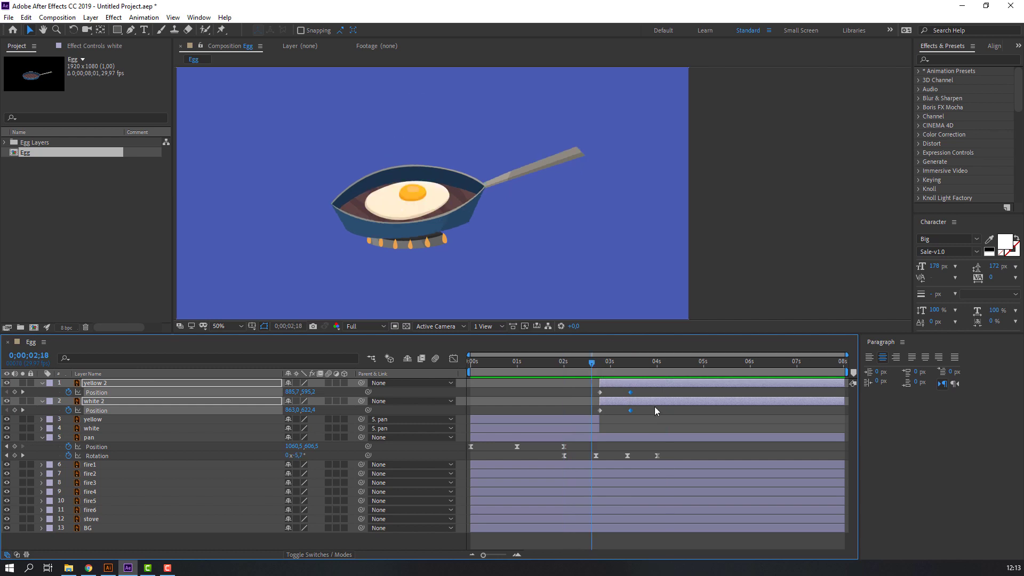
{"action": "left_click_drag", "start_coordinate": [640, 389], "coordinate": [588, 409]}
{"action": "right_click", "coordinate": [600, 410]}
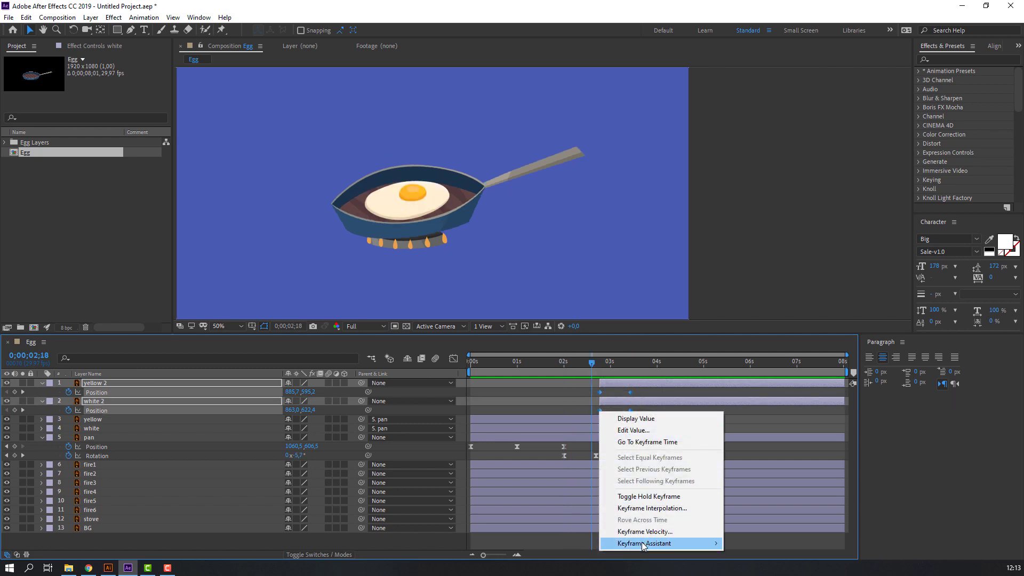
{"action": "mouse_move", "coordinate": [646, 543]}
{"action": "left_click", "coordinate": [759, 477]}
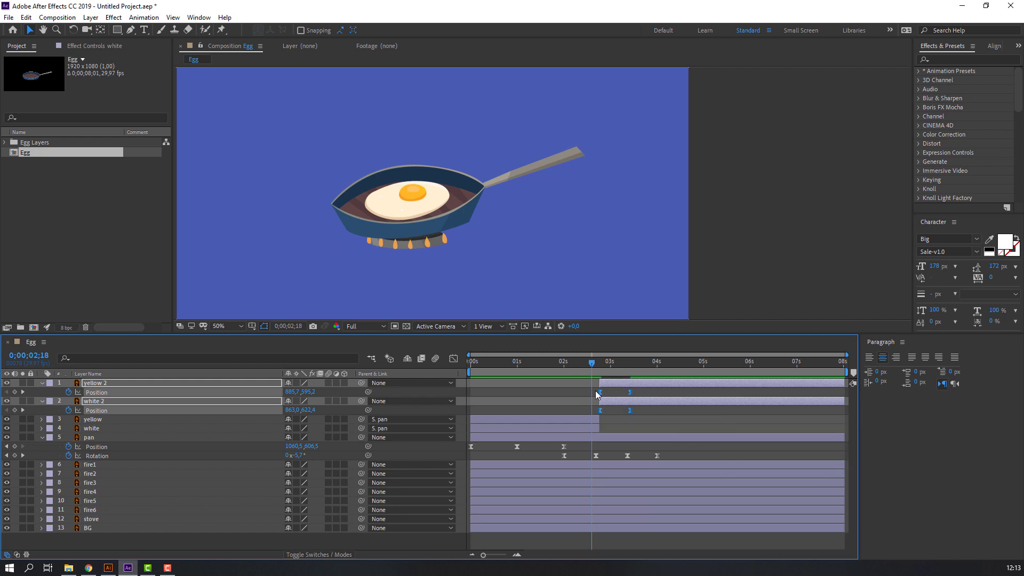
Step: Start the work area shortly after 0;00;02;00 and lengthen the Graph Editor speed handles of both egg layers' Position keyframes
{"action": "left_click_drag", "start_coordinate": [471, 375], "coordinate": [569, 382]}
{"action": "key", "text": "space"}
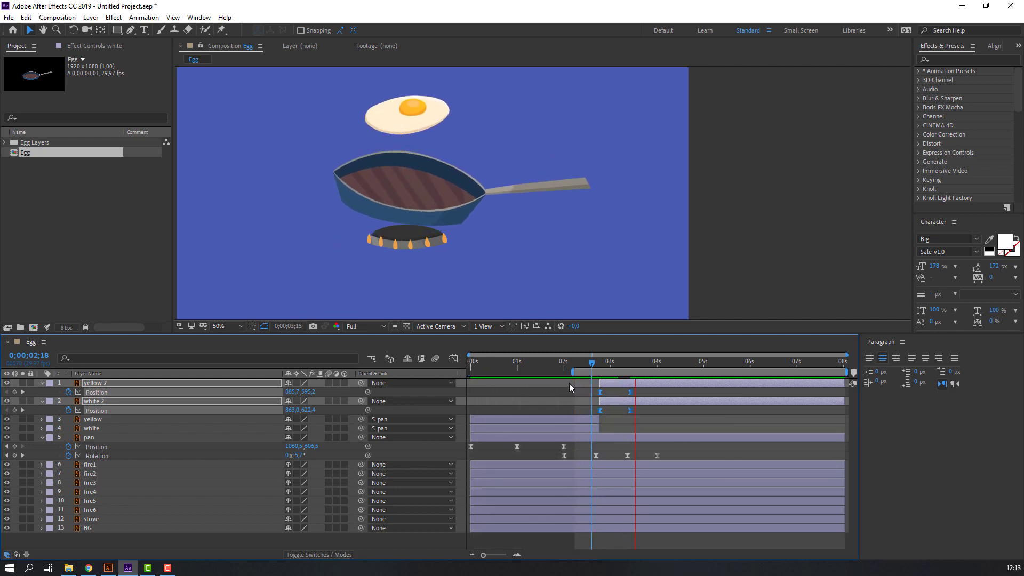
{"action": "left_click_drag", "start_coordinate": [648, 396], "coordinate": [593, 409]}
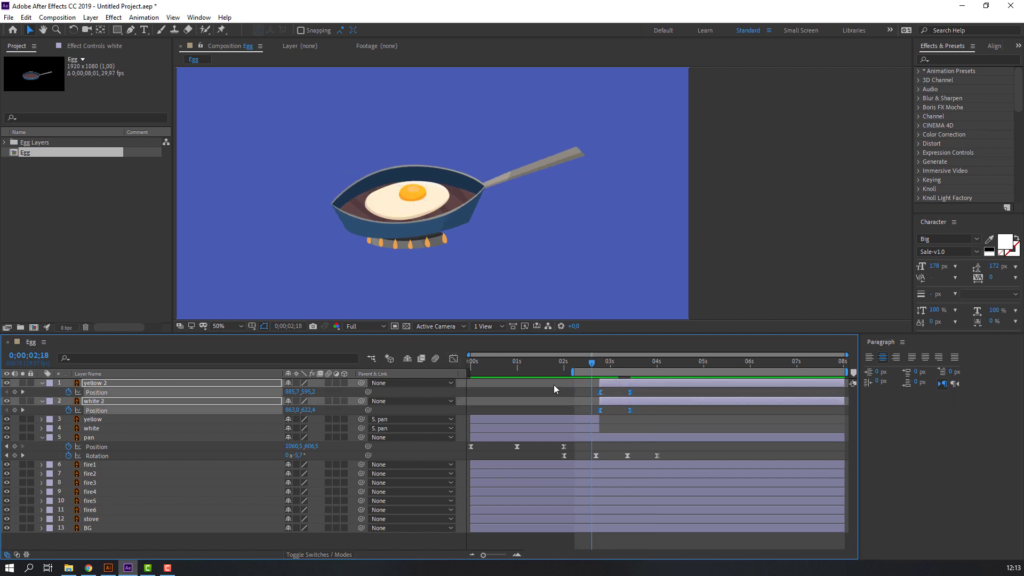
{"action": "left_click", "coordinate": [453, 359]}
{"action": "left_click_drag", "start_coordinate": [593, 523], "coordinate": [586, 527]}
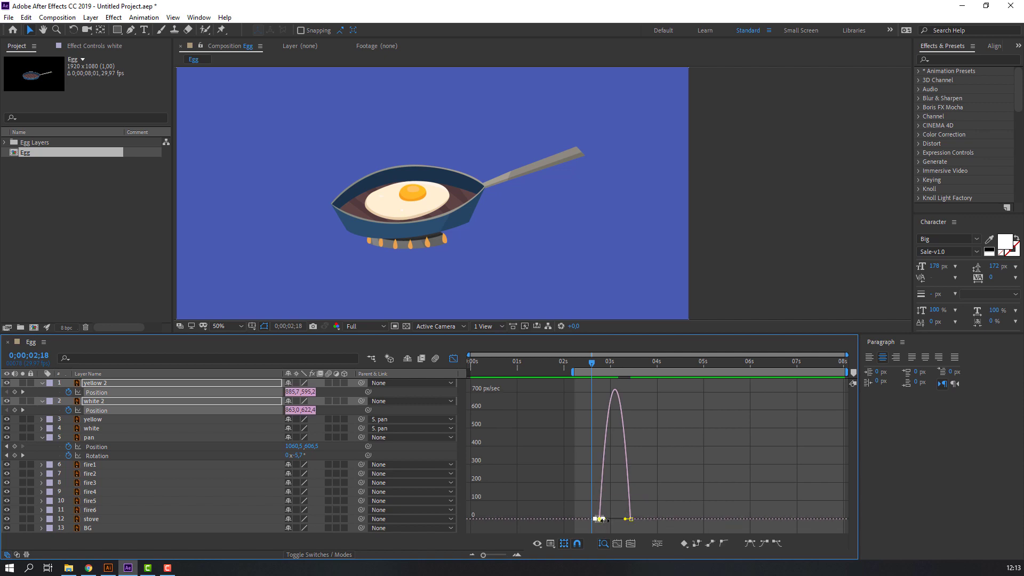
{"action": "key", "text": "="}
{"action": "key", "text": "="}
{"action": "left_click_drag", "start_coordinate": [643, 519], "coordinate": [652, 518]}
{"action": "left_click_drag", "start_coordinate": [792, 508], "coordinate": [717, 520]}
{"action": "key", "text": "space"}
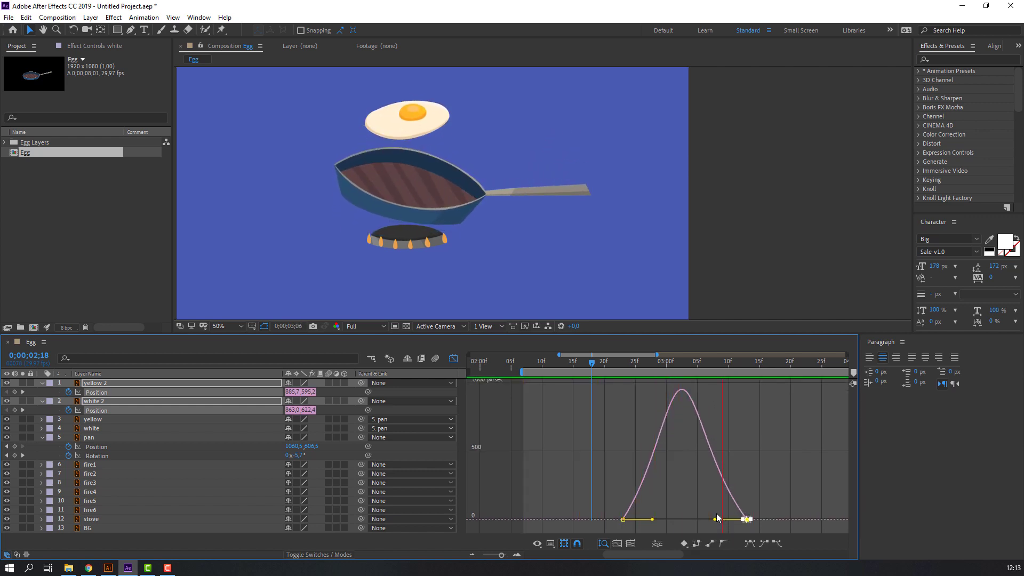
Step: Shorten the first Position keyframes' outgoing influence to about 24%, lengthen the last ones' incoming influence, and preview the toss
{"action": "left_click", "coordinate": [622, 518]}
{"action": "left_click_drag", "start_coordinate": [653, 518], "coordinate": [639, 520]}
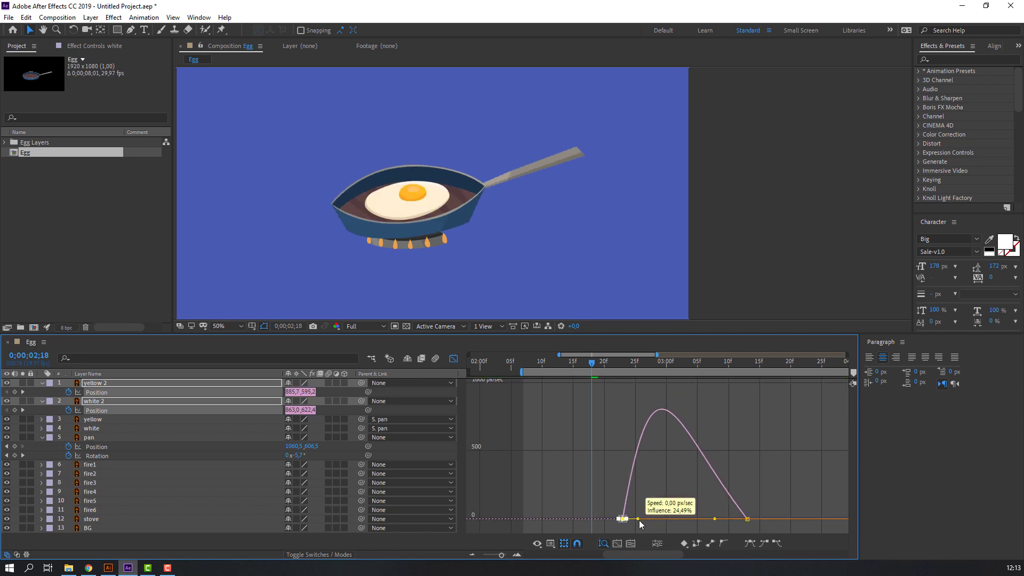
{"action": "key", "text": "space"}
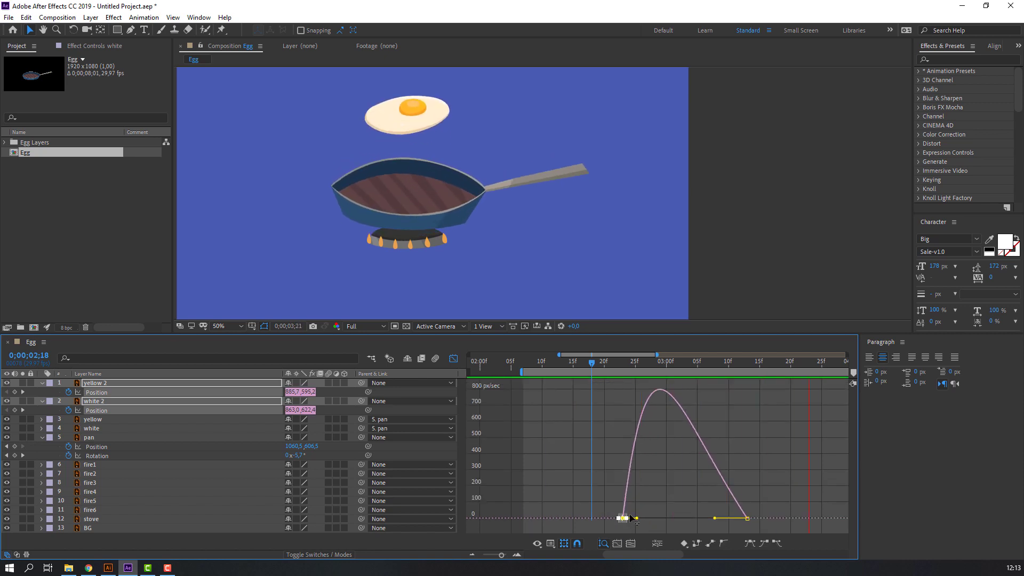
{"action": "left_click", "coordinate": [747, 518]}
{"action": "left_click_drag", "start_coordinate": [715, 519], "coordinate": [700, 519]}
{"action": "key", "text": "space"}
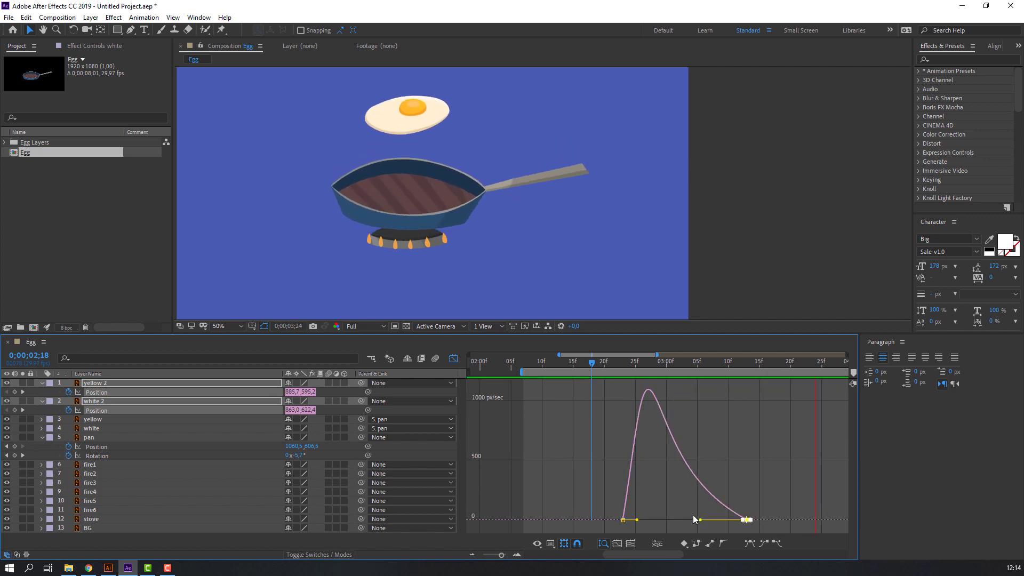
{"action": "key", "text": "space"}
{"action": "left_click", "coordinate": [453, 359]}
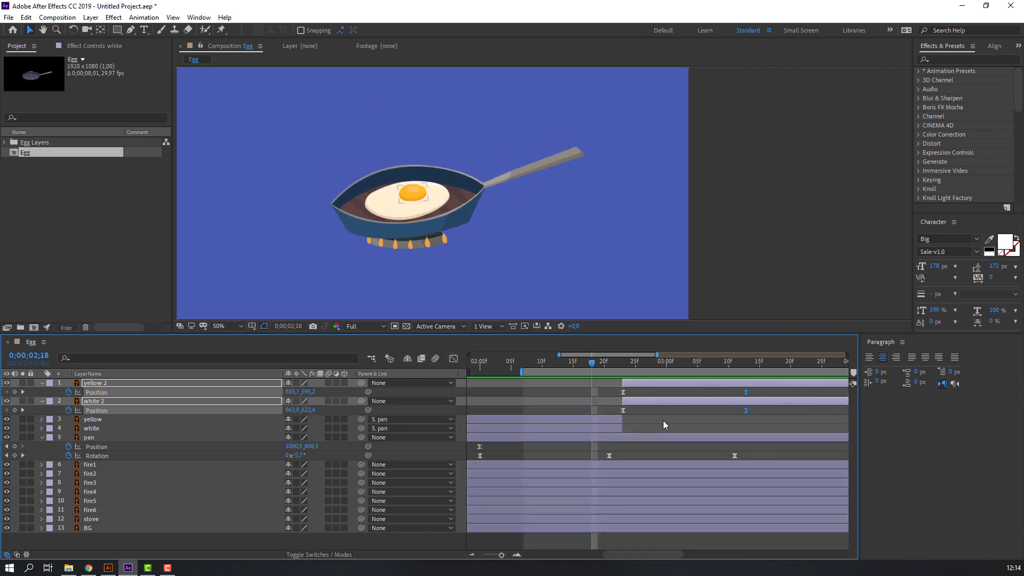
{"action": "key", "text": "minus"}
{"action": "key", "text": "minus"}
{"action": "key", "text": "space"}
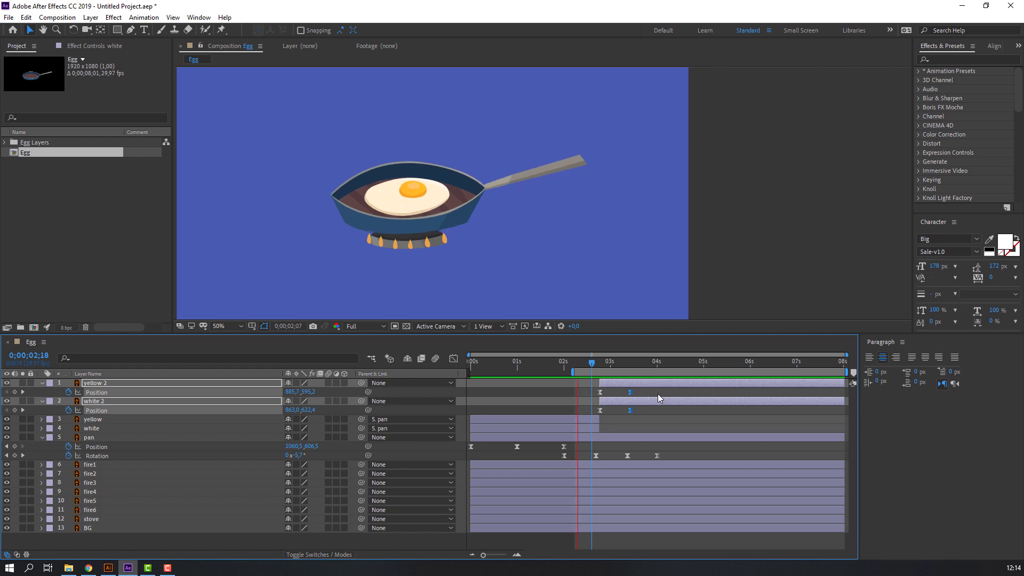
{"action": "key", "text": "space"}
Step: Copy the starting Position keyframes of yellow 2 and white 2 to 0;00;04;01 and preview the egg's fall
{"action": "left_click_drag", "start_coordinate": [619, 364], "coordinate": [659, 367]}
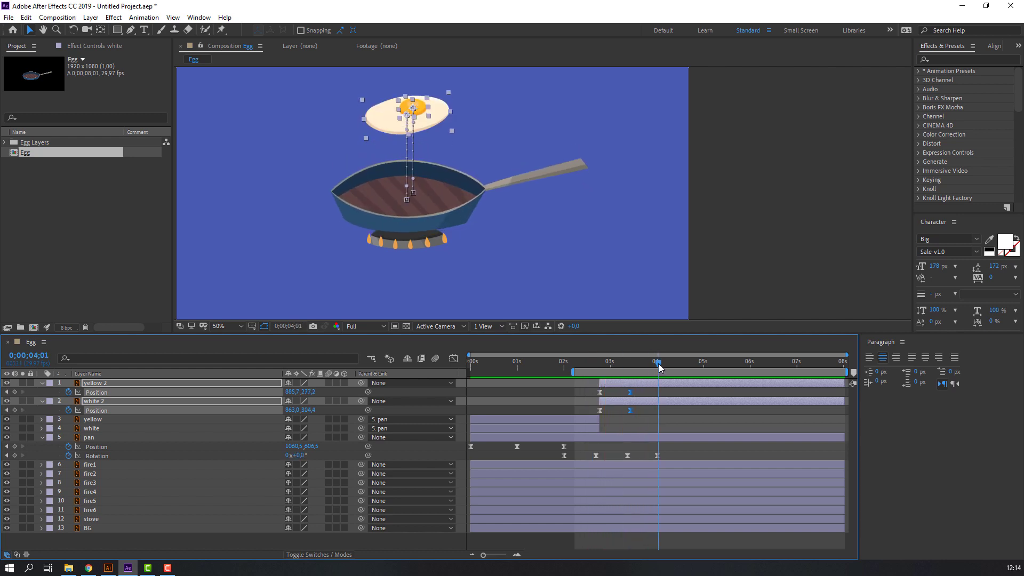
{"action": "left_click", "coordinate": [600, 392]}
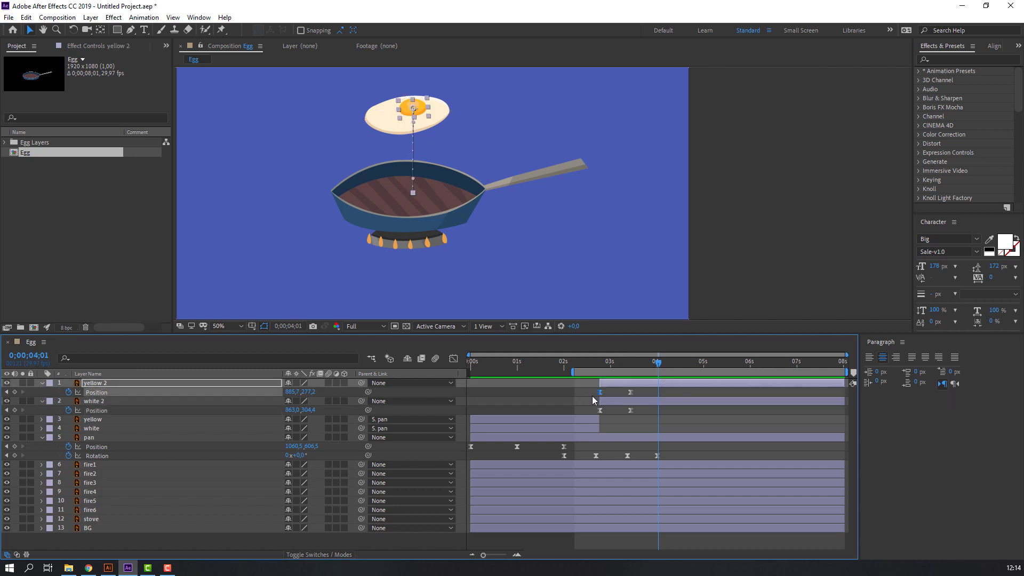
{"action": "key", "text": "ctrl+v"}
{"action": "left_click", "coordinate": [616, 411]}
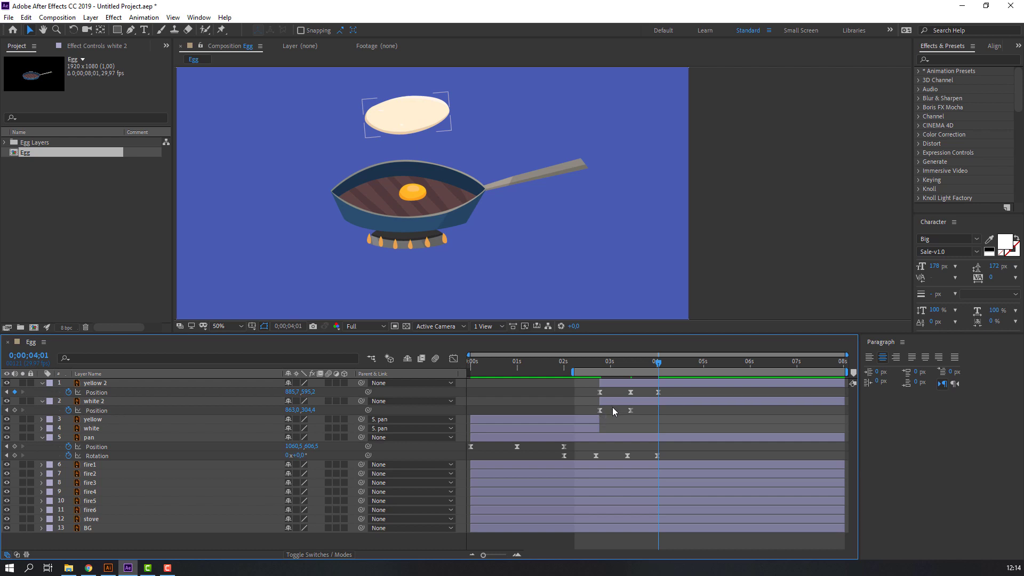
{"action": "left_click_drag", "start_coordinate": [612, 409], "coordinate": [593, 415]}
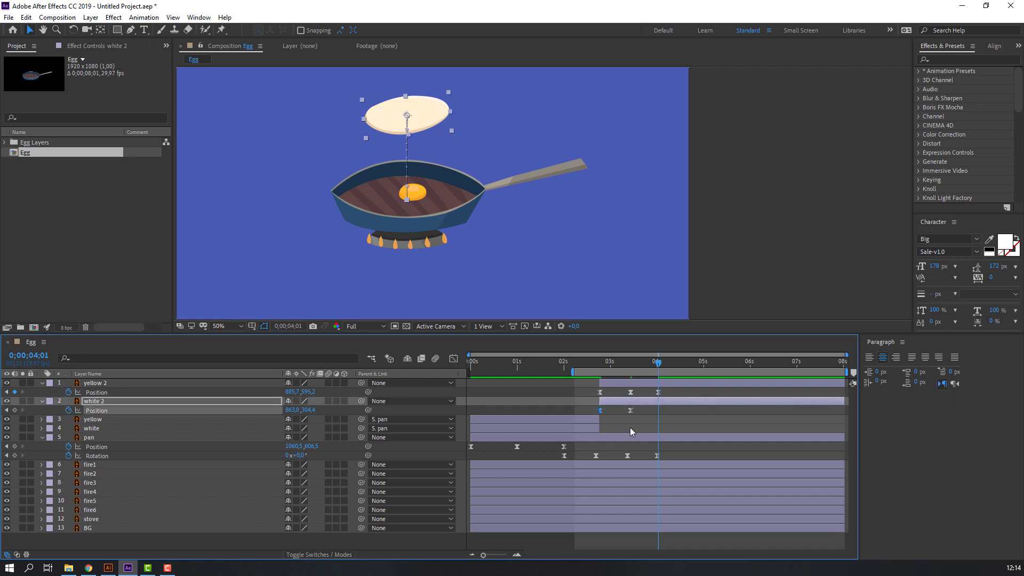
{"action": "key", "text": "ctrl+v"}
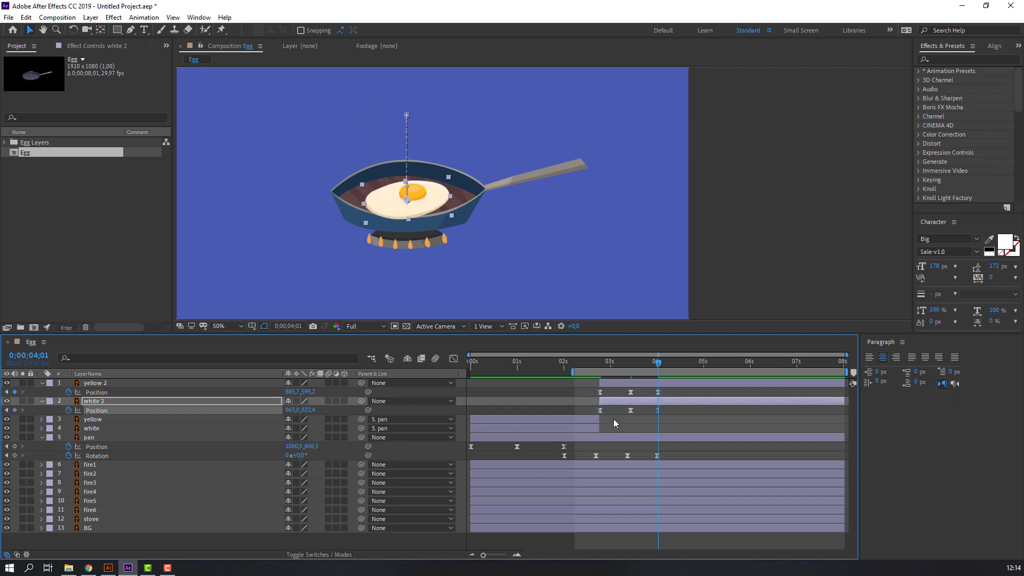
{"action": "key", "text": "space"}
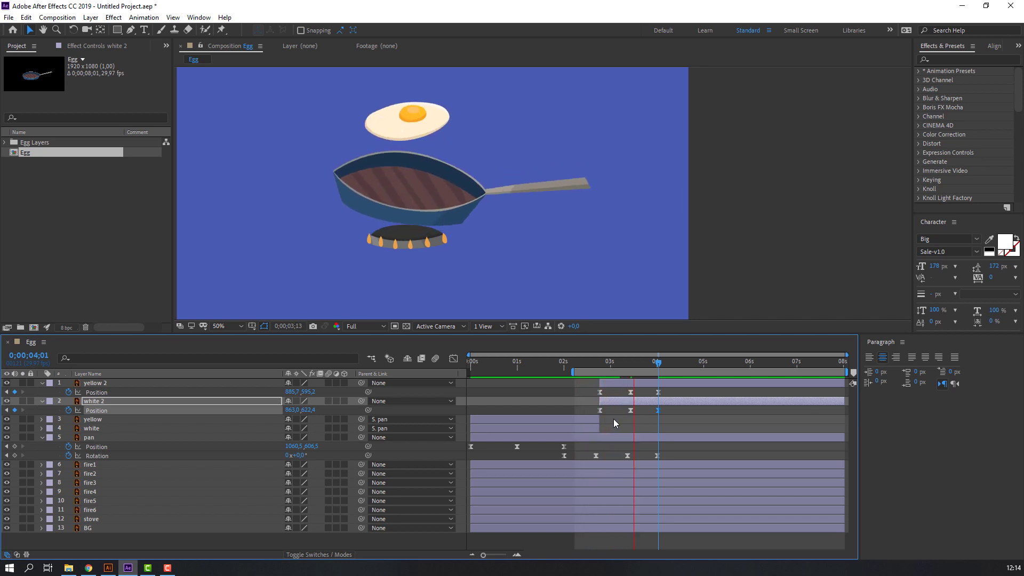
Step: Lengthen the speed handles of the egg layers' start and peak Position keyframes in the Graph Editor and preview the motion
{"action": "left_click_drag", "start_coordinate": [673, 391], "coordinate": [594, 408]}
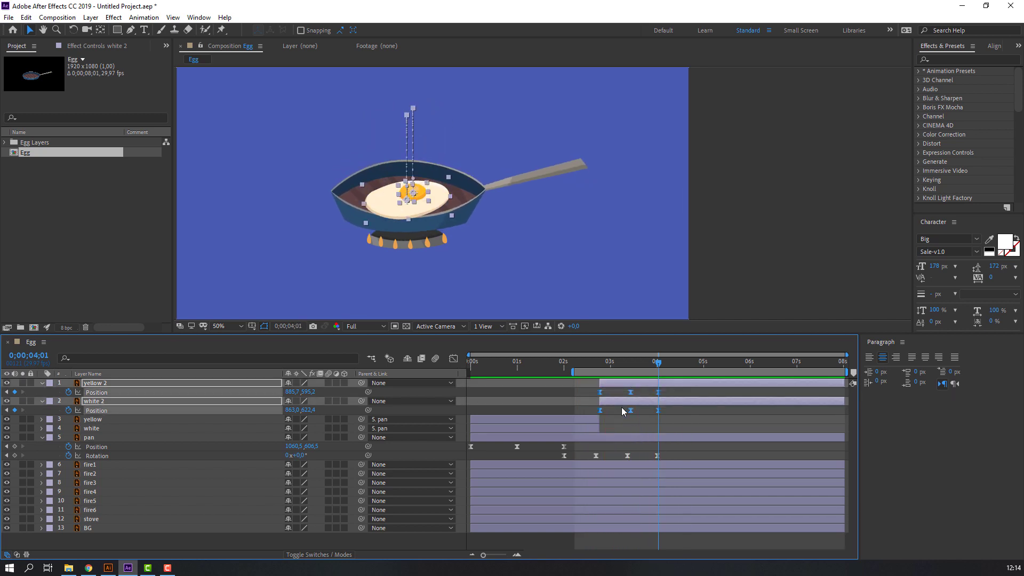
{"action": "left_click", "coordinate": [453, 359]}
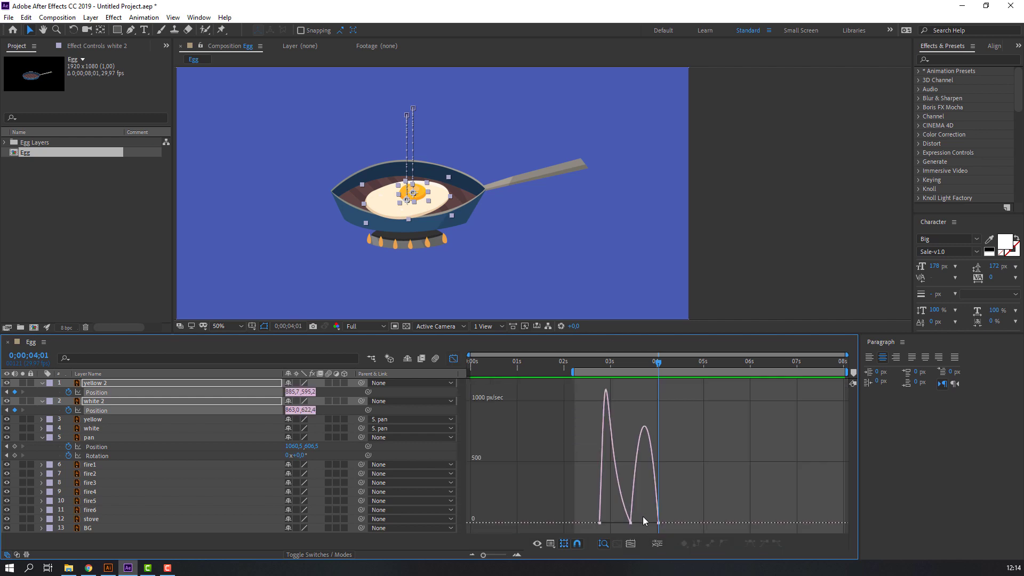
{"action": "left_click_drag", "start_coordinate": [637, 521], "coordinate": [592, 543]}
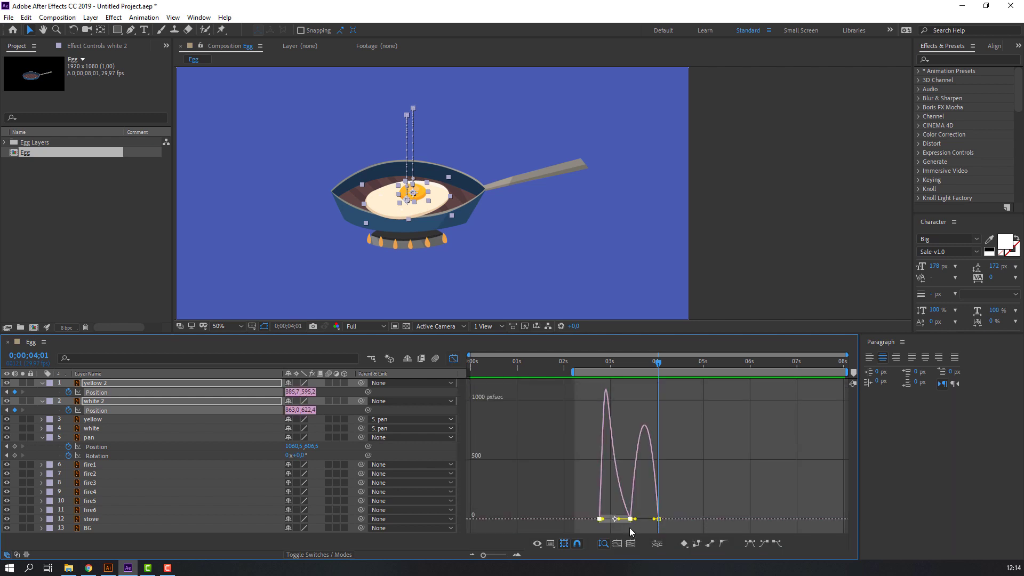
{"action": "left_click_drag", "start_coordinate": [637, 518], "coordinate": [640, 519]}
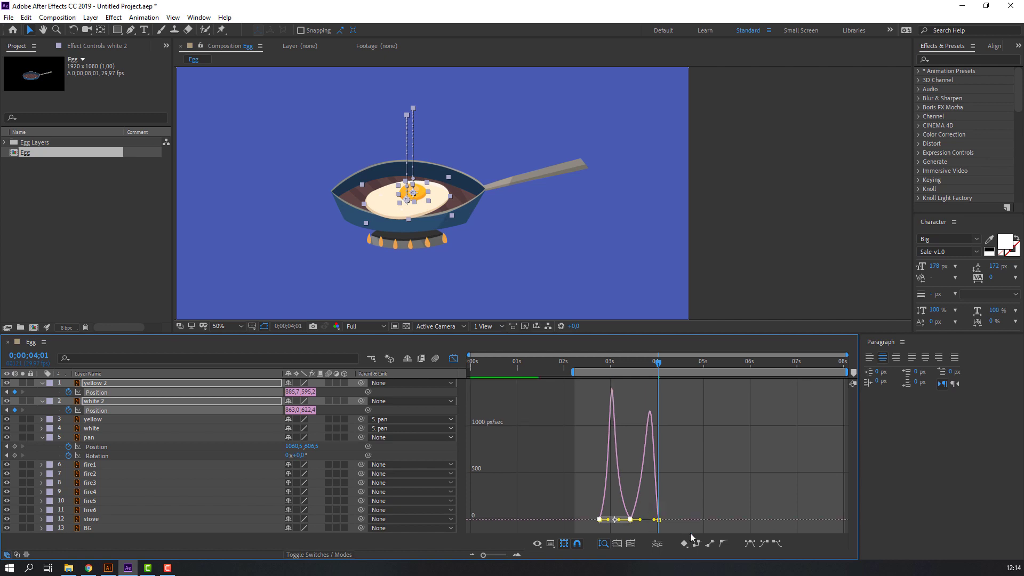
{"action": "key", "text": "space"}
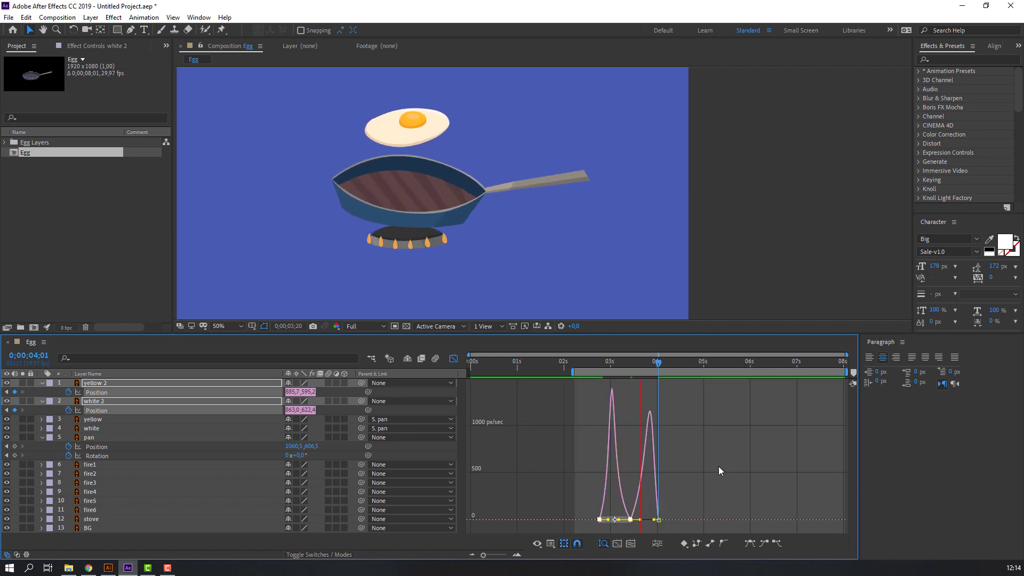
{"action": "key", "text": "space"}
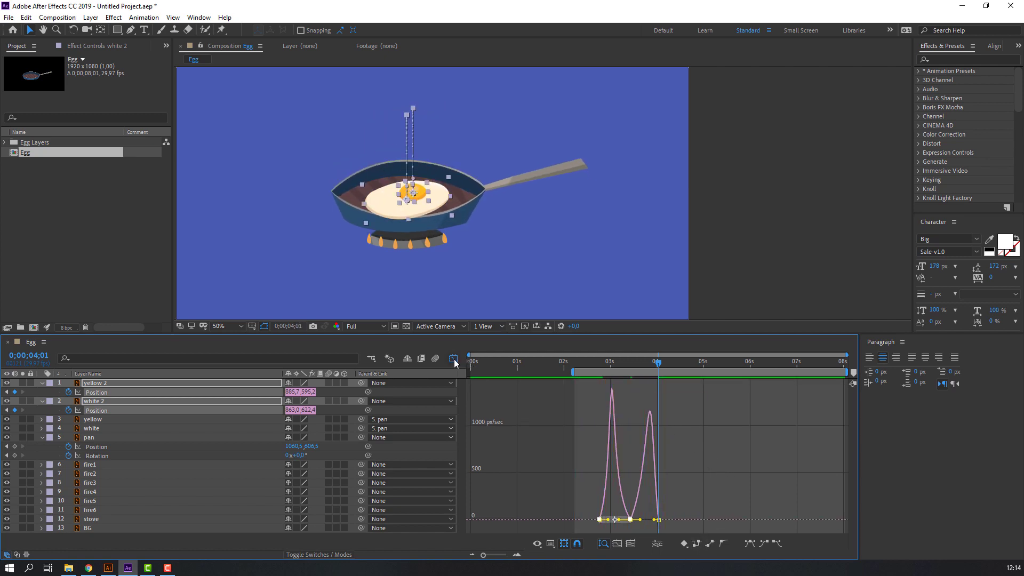
{"action": "left_click", "coordinate": [453, 359]}
Step: Reposition the landed egg at 0;00;04;01, with yellow 2 at 875.7, 571.2 and white 2 at 853.0, 598.4, and preview it
{"action": "left_click", "coordinate": [670, 392]}
{"action": "left_click_drag", "start_coordinate": [675, 389], "coordinate": [651, 423]}
{"action": "scroll", "coordinate": [371, 186], "scroll_direction": "up", "scroll_amount": 1}
{"action": "mouse_move", "coordinate": [409, 220]}
{"action": "left_mouse_down"}
{"action": "mouse_move", "coordinate": [584, 221]}
{"action": "mouse_move", "coordinate": [407, 209]}
{"action": "left_mouse_up"}
{"action": "scroll", "coordinate": [421, 290], "scroll_direction": "down", "scroll_amount": 2}
{"action": "key", "text": "space"}
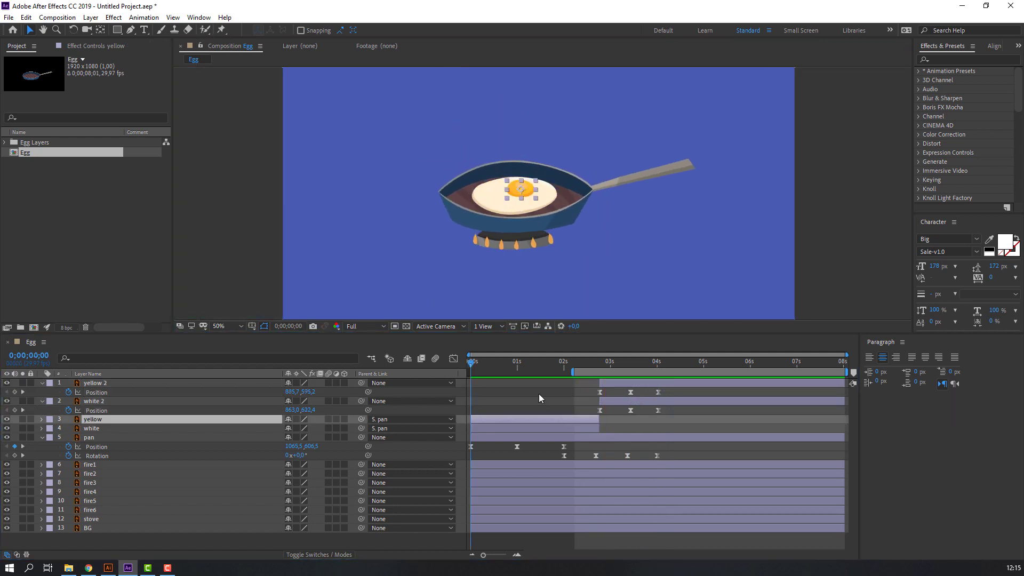
Step: Return to 0;00;00;00, collapse the properties of yellow 2 and white 2, and select the yellow layer
{"action": "left_click", "coordinate": [538, 394]}
{"action": "left_click_drag", "start_coordinate": [528, 363], "coordinate": [469, 362]}
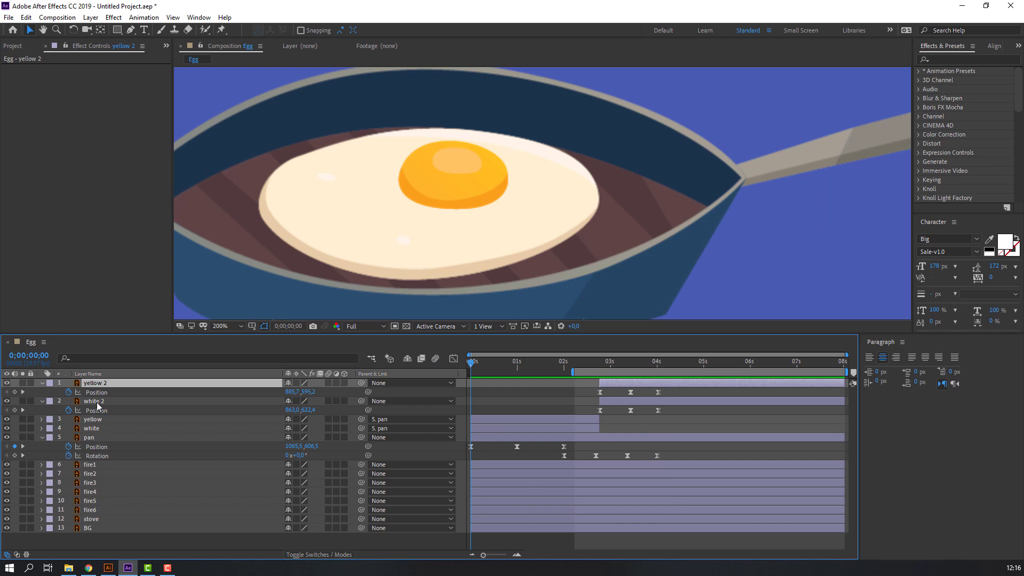
{"action": "left_click", "coordinate": [88, 401], "text": "ctrl"}
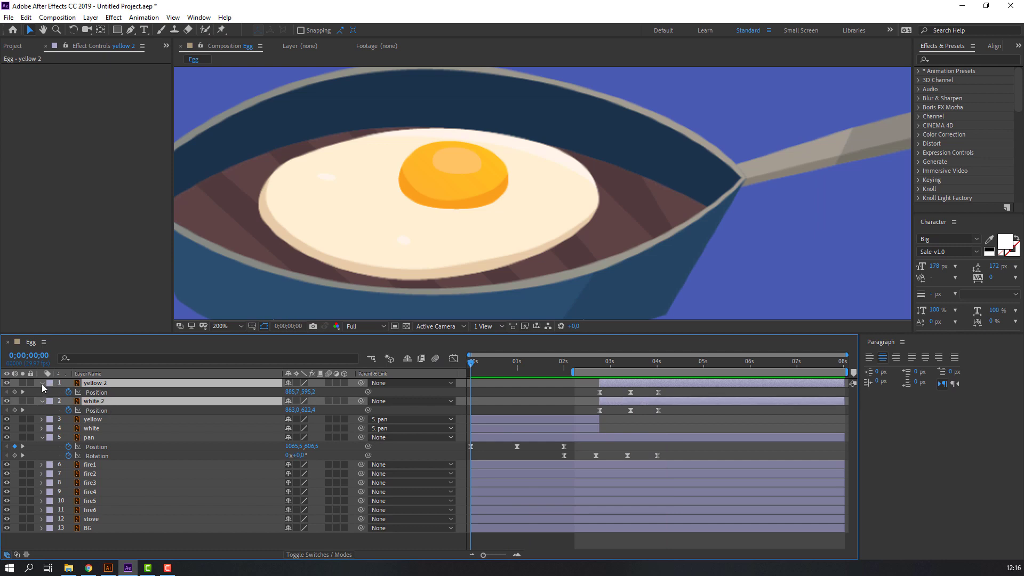
{"action": "left_click", "coordinate": [42, 383]}
{"action": "left_click", "coordinate": [97, 402]}
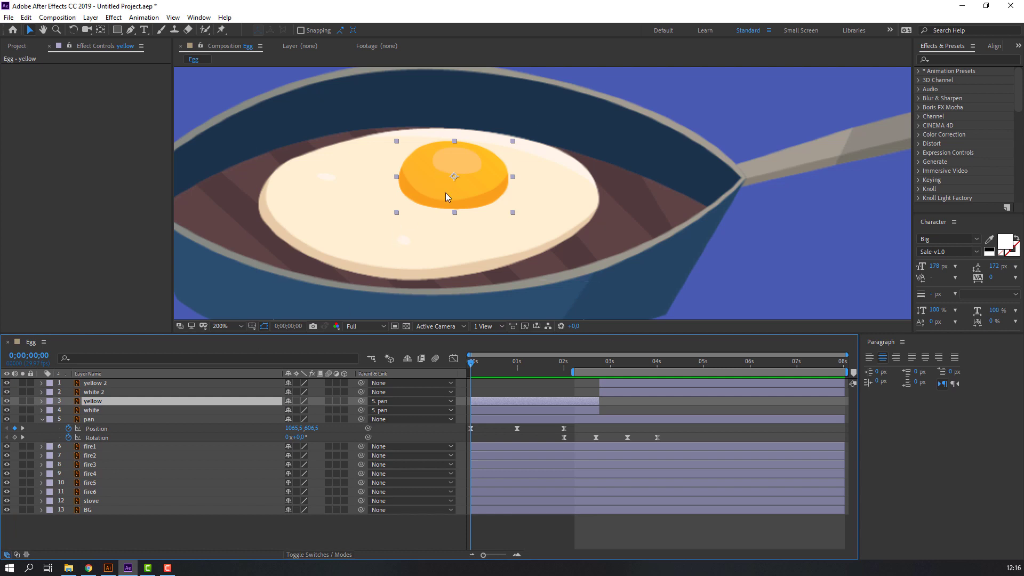
Step: Apply the CC Bender effect to the yellow layer and keyframe its Amount at 0 at 0;00;00;00
{"action": "left_click", "coordinate": [946, 60]}
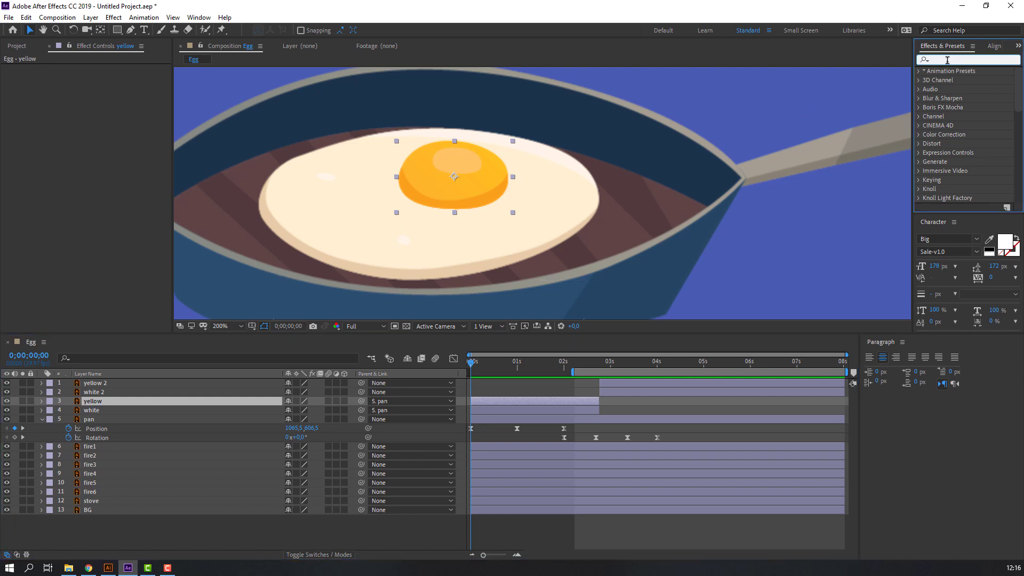
{"action": "type", "text": "bend"}
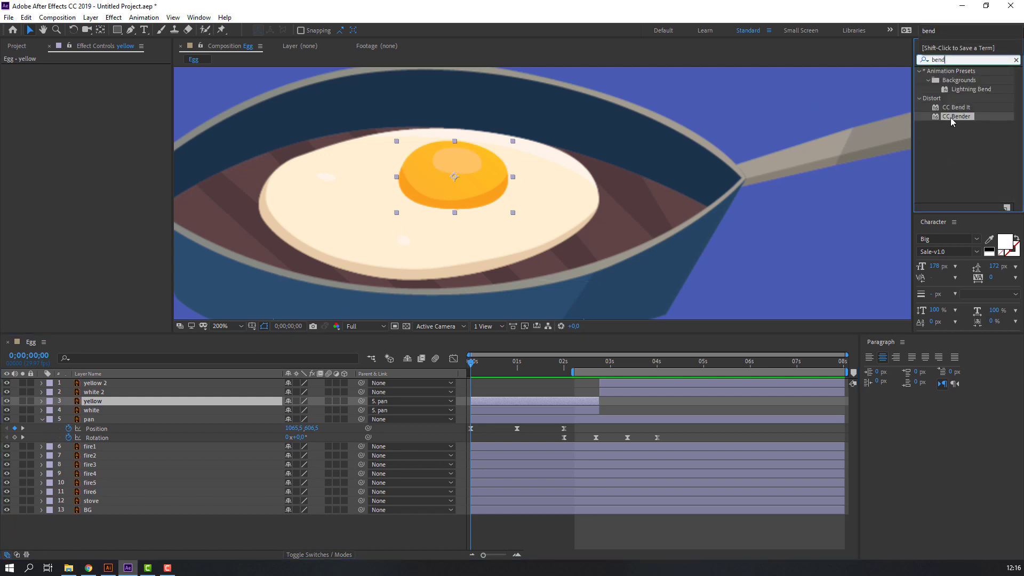
{"action": "left_click_drag", "start_coordinate": [953, 118], "coordinate": [90, 402]}
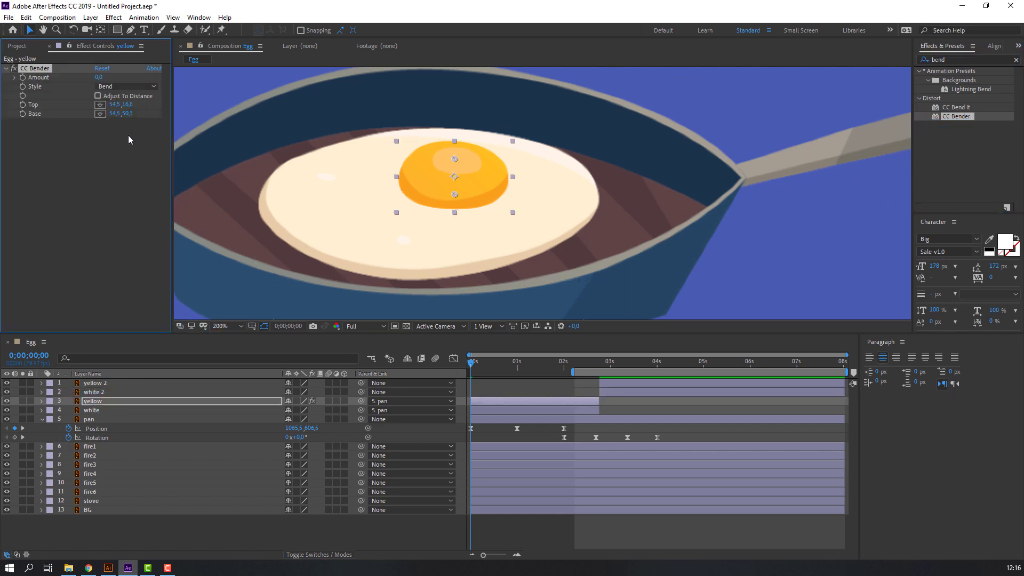
{"action": "left_click", "coordinate": [39, 82]}
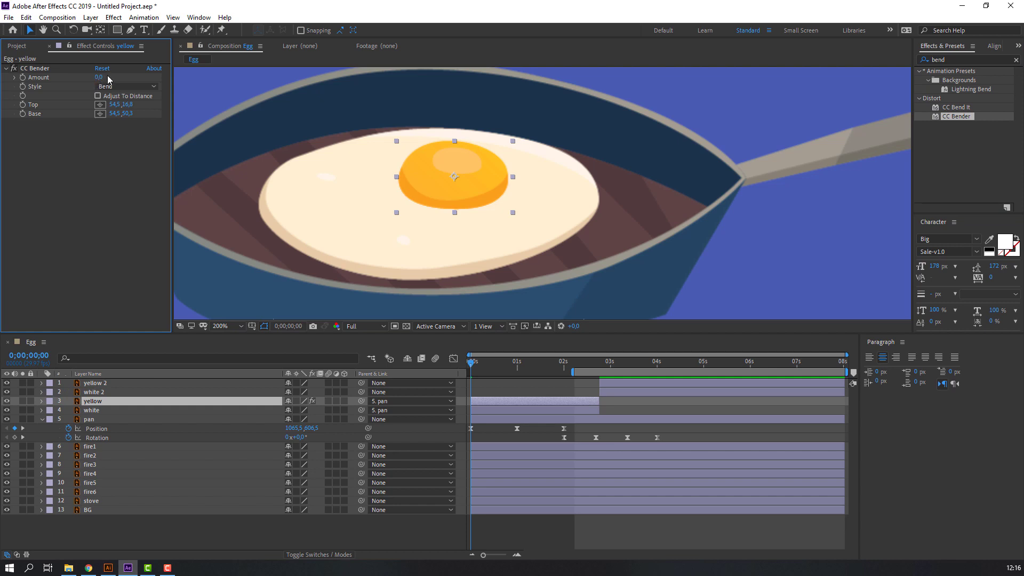
{"action": "mouse_move", "coordinate": [99, 77]}
{"action": "left_mouse_down"}
{"action": "mouse_move", "coordinate": [114, 78]}
{"action": "mouse_move", "coordinate": [100, 78]}
{"action": "left_mouse_up"}
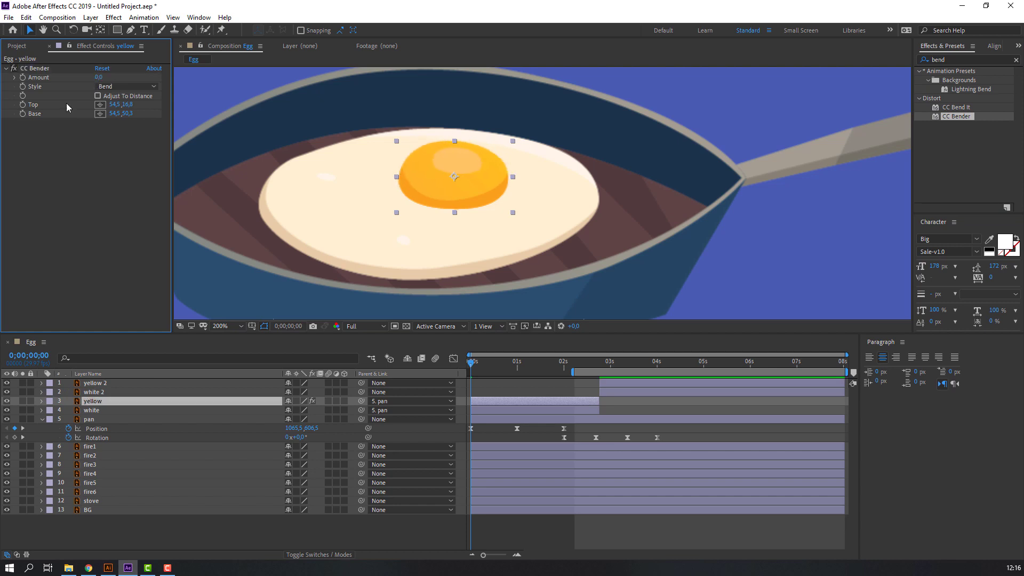
{"action": "left_click", "coordinate": [24, 77]}
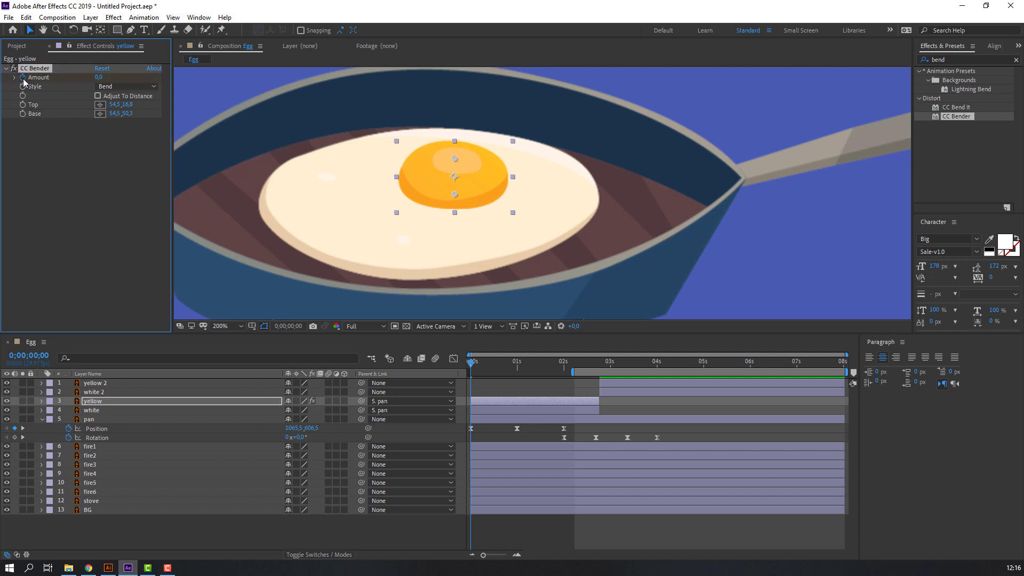
Step: Set the yolk's CC Bender Amount to 23 at 0;00;01;00 and review the bend from the start
{"action": "left_click_drag", "start_coordinate": [473, 370], "coordinate": [517, 367]}
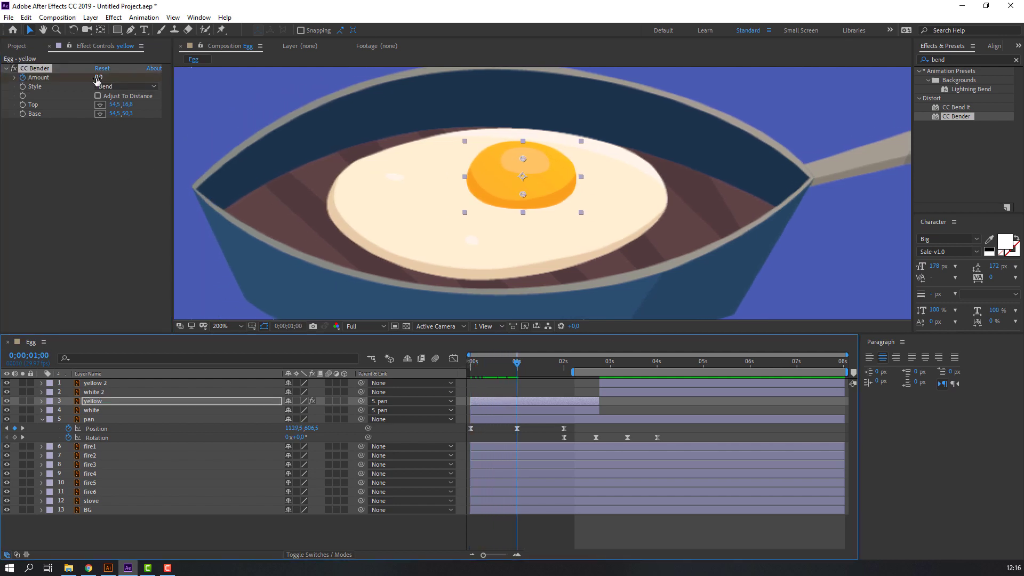
{"action": "left_click_drag", "start_coordinate": [97, 80], "coordinate": [111, 82]}
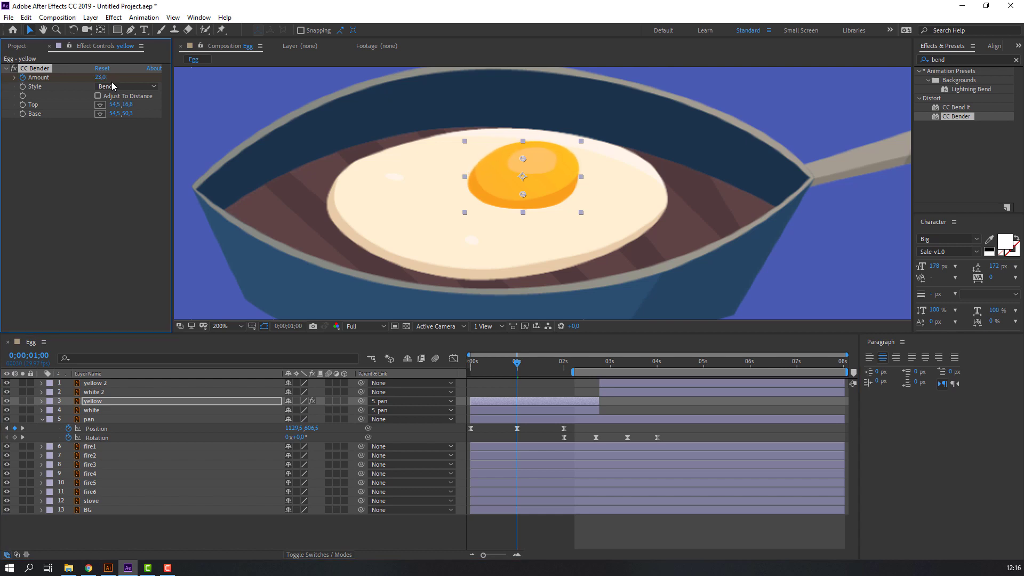
{"action": "left_click_drag", "start_coordinate": [473, 374], "coordinate": [446, 369]}
{"action": "key", "text": "space"}
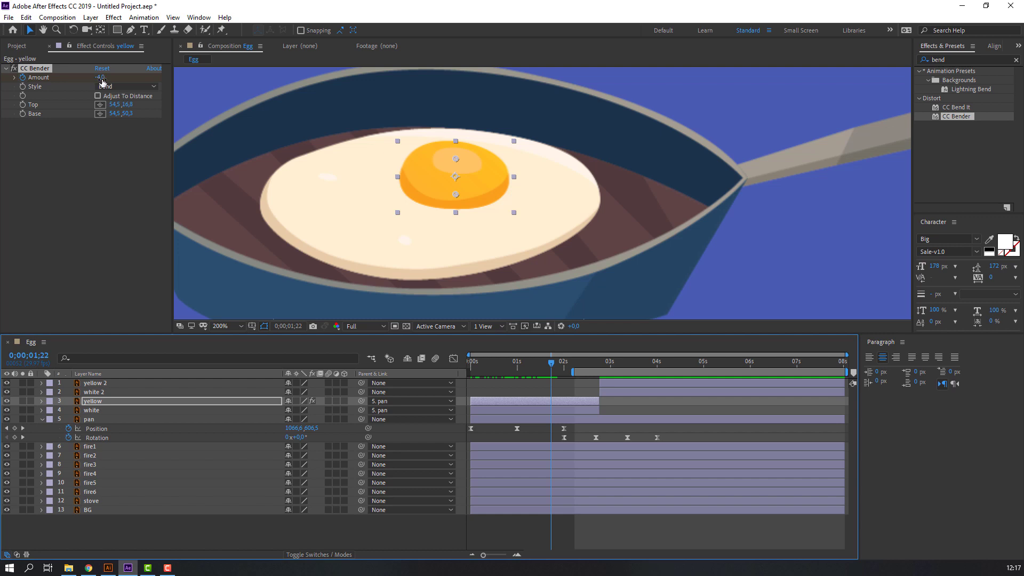
Step: Set the yellow layer's CC Bender Amount to 23 at 0;00;01;22 and back to 0 at 0;00;02;04
{"action": "left_click_drag", "start_coordinate": [101, 79], "coordinate": [117, 79]}
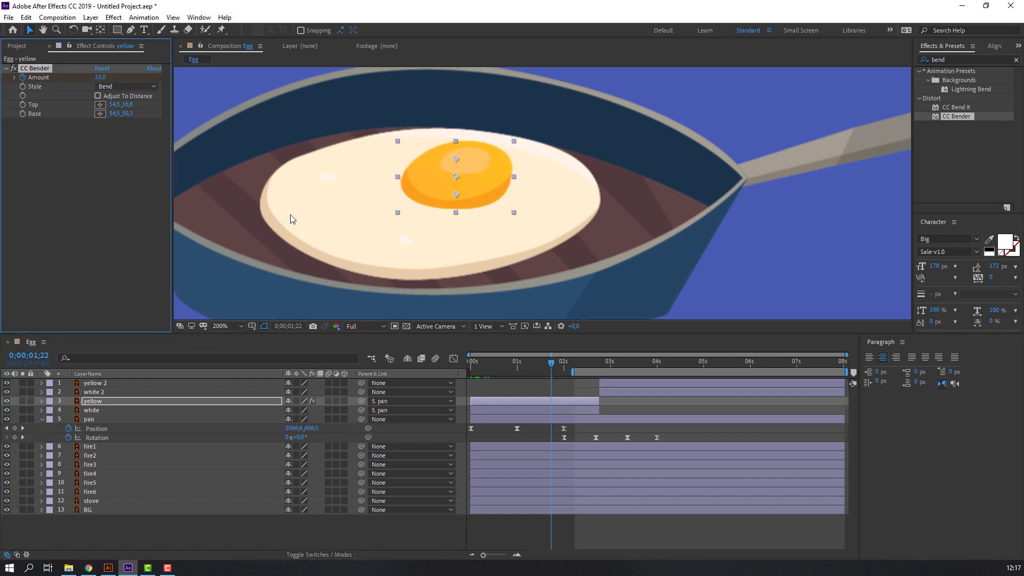
{"action": "left_click", "coordinate": [569, 364]}
{"action": "left_click", "coordinate": [100, 78]}
{"action": "type", "text": "0"}
{"action": "key", "text": "Return"}
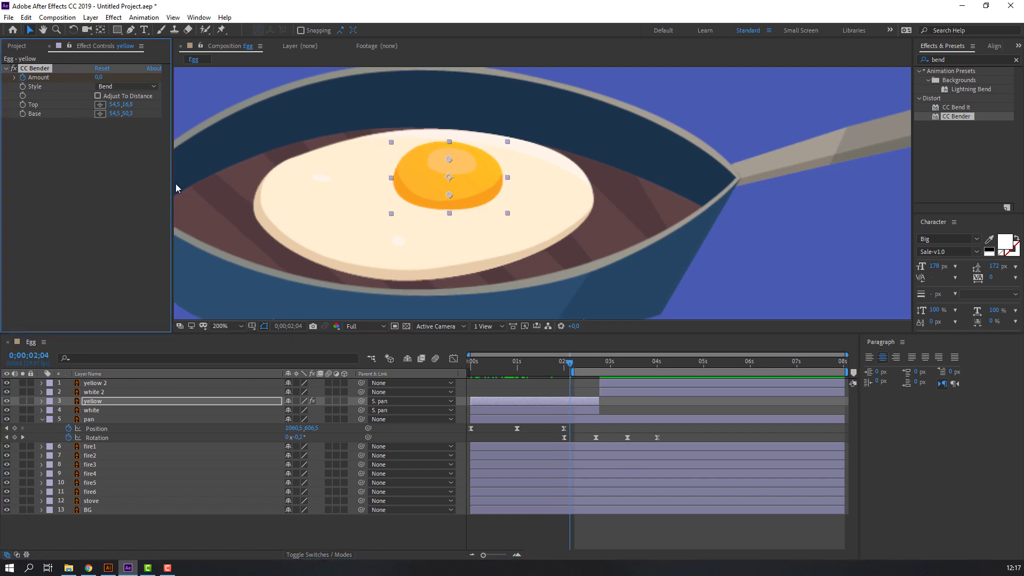
Step: End the work area where the yellow layer ends and preview the yolk's bending
{"action": "scroll", "coordinate": [417, 250], "scroll_direction": "down", "scroll_amount": 1}
{"action": "left_click_drag", "start_coordinate": [819, 372], "coordinate": [601, 372]}
{"action": "key", "text": "space"}
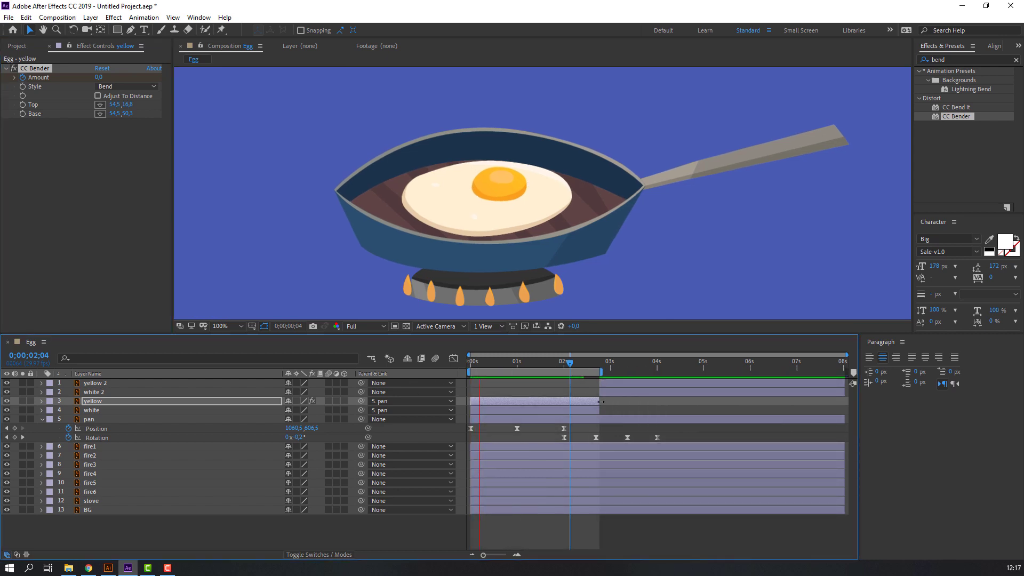
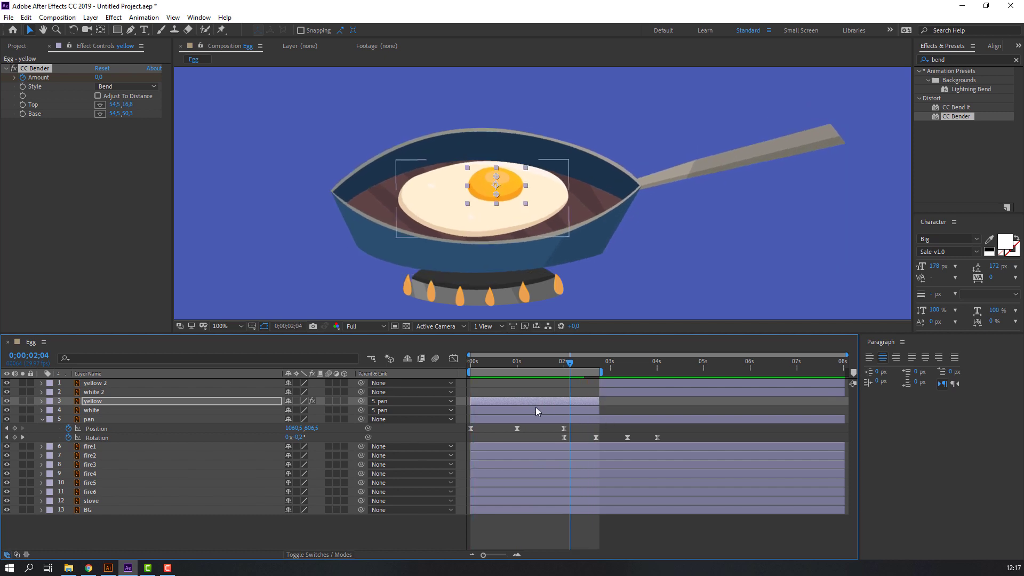
Step: Apply Easy Ease to all CC Bender Amount keyframes on the yellow layer and preview the motion
{"action": "key", "text": "u"}
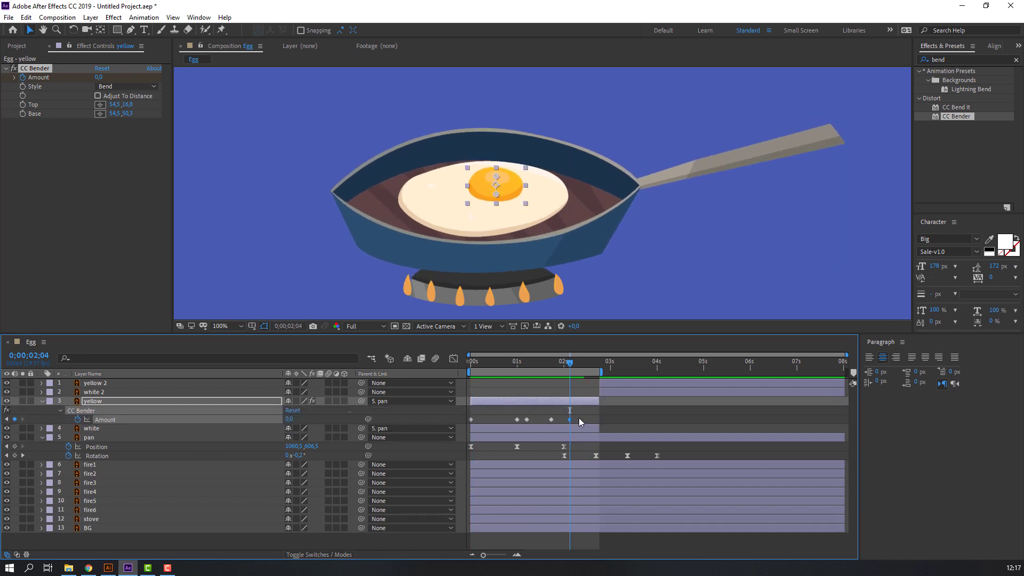
{"action": "left_click_drag", "start_coordinate": [591, 421], "coordinate": [466, 426]}
{"action": "right_click", "coordinate": [469, 421]}
{"action": "mouse_move", "coordinate": [534, 413]}
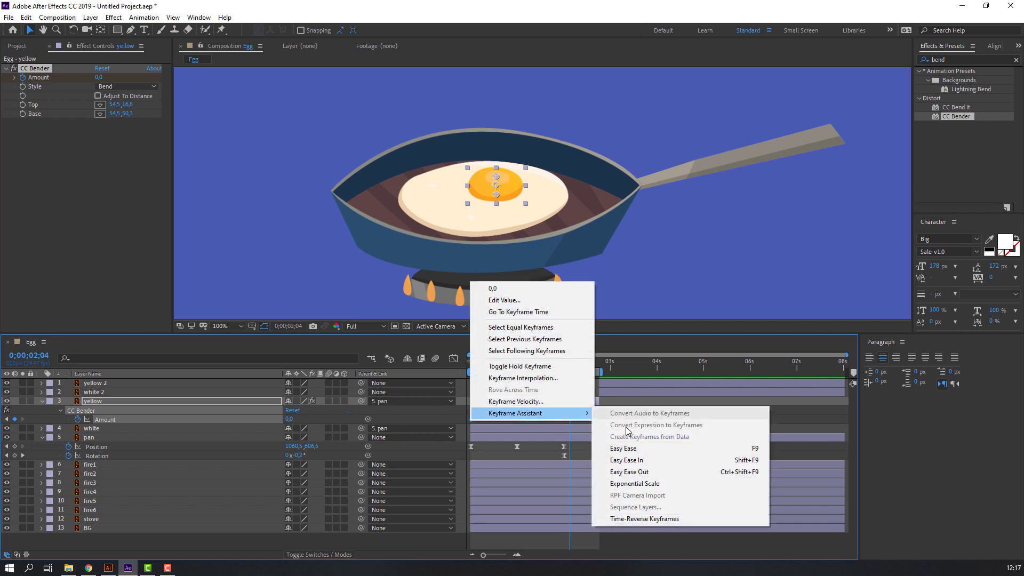
{"action": "left_click", "coordinate": [627, 451]}
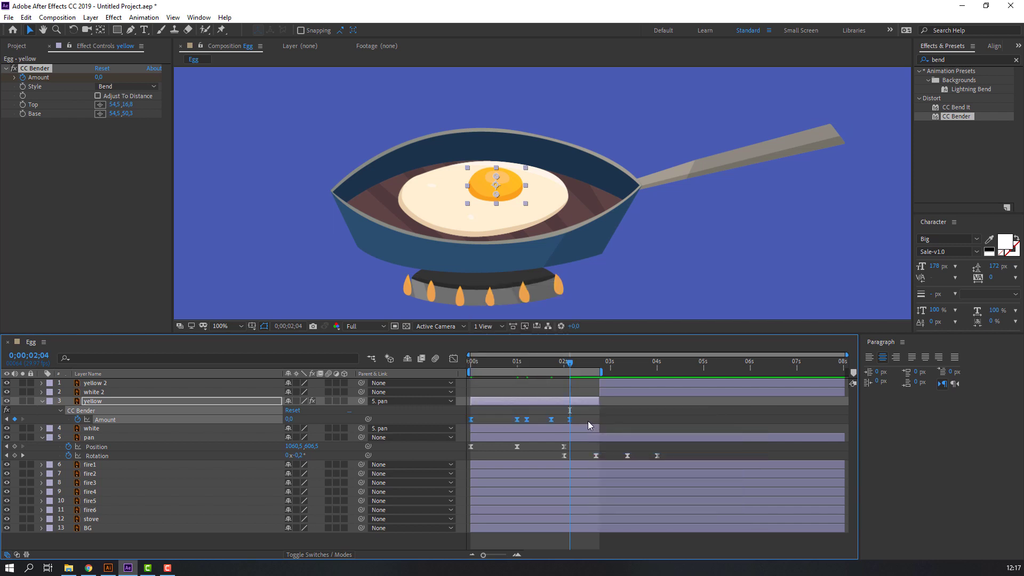
{"action": "key", "text": "space"}
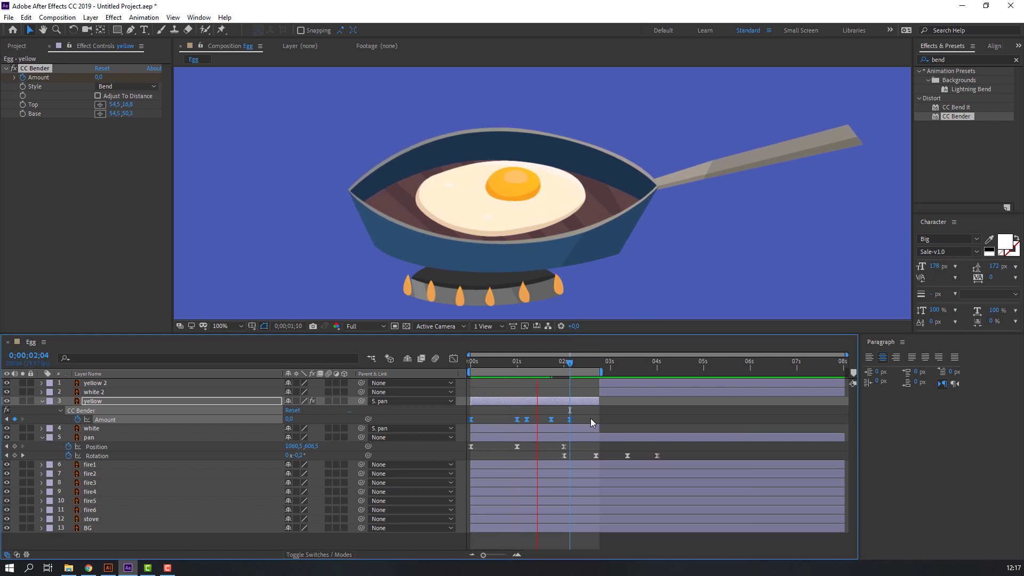
Step: Review the yolk's bend from the start, and delete its last two Amount keyframes
{"action": "left_click_drag", "start_coordinate": [552, 369], "coordinate": [431, 418]}
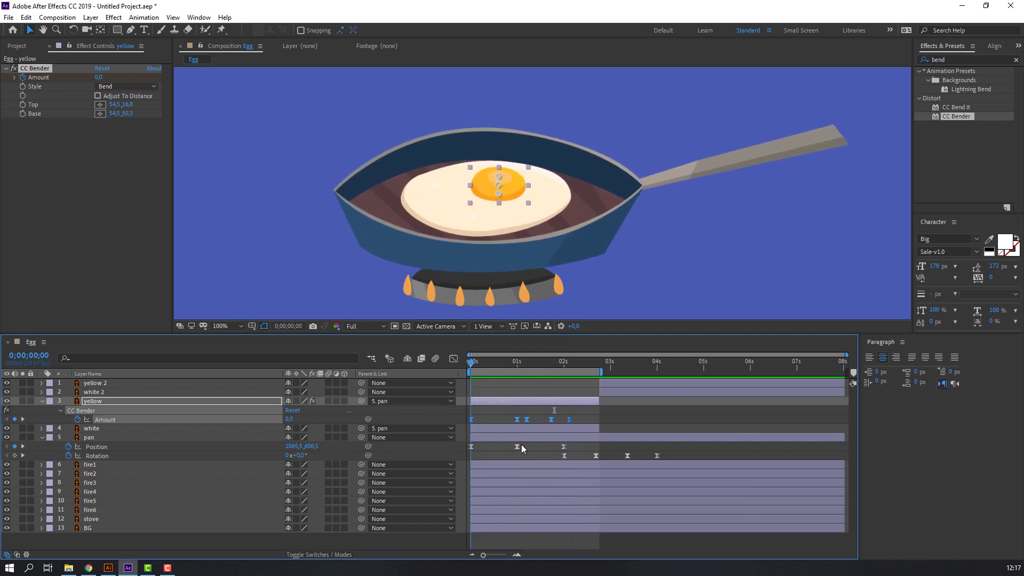
{"action": "left_click", "coordinate": [580, 415]}
{"action": "left_click_drag", "start_coordinate": [478, 365], "coordinate": [528, 367]}
{"action": "left_click_drag", "start_coordinate": [582, 413], "coordinate": [547, 421]}
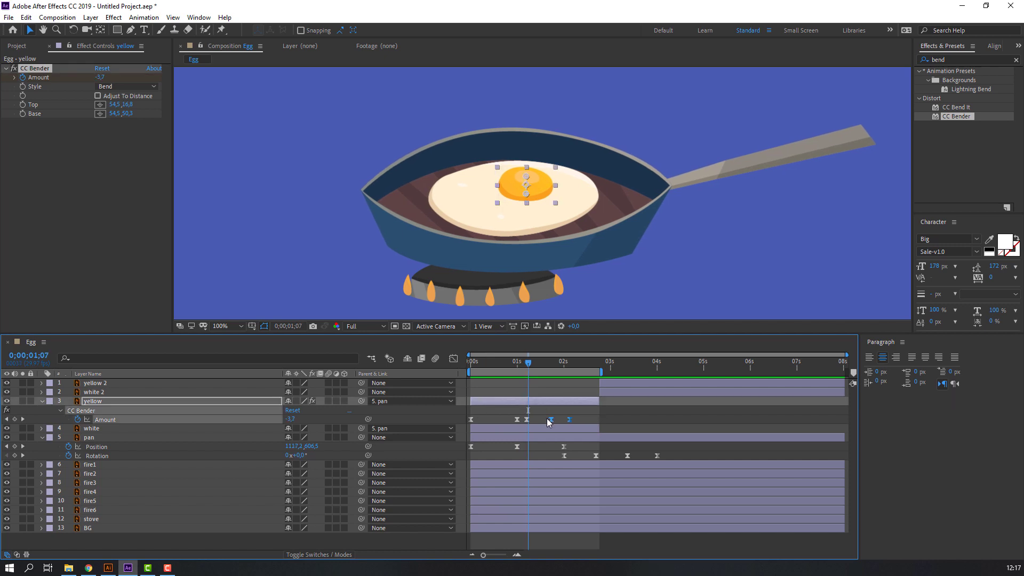
{"action": "key", "text": "Delete"}
Step: Add a yolk Amount keyframe at 0;00;01;15, raise Amount to 9 just before two seconds, and hold it at 0;00;02;05
{"action": "left_click_drag", "start_coordinate": [507, 368], "coordinate": [541, 367]}
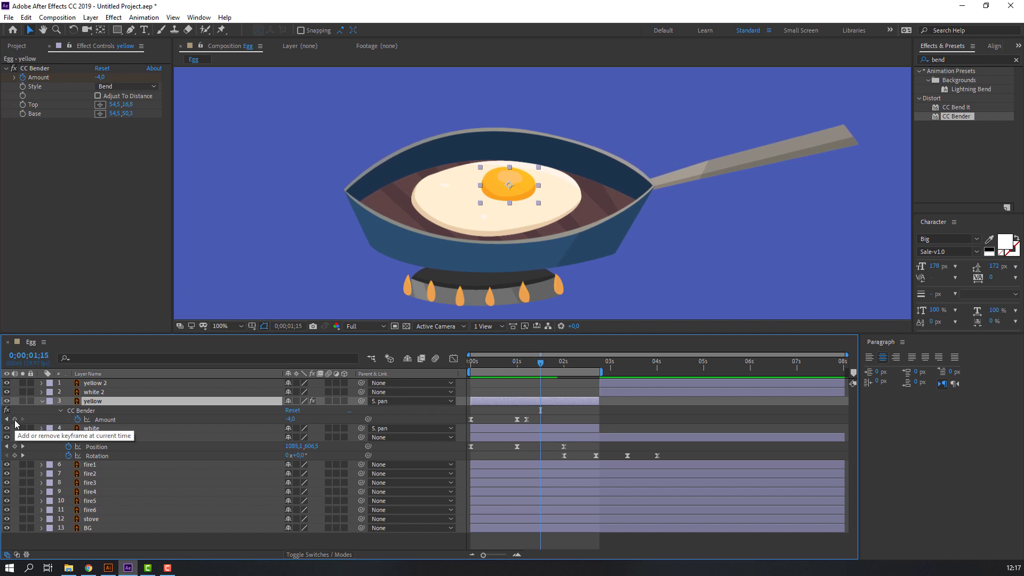
{"action": "left_click", "coordinate": [14, 419]}
{"action": "left_click_drag", "start_coordinate": [541, 365], "coordinate": [560, 366]}
{"action": "left_click_drag", "start_coordinate": [293, 419], "coordinate": [302, 419]}
{"action": "left_click", "coordinate": [571, 365]}
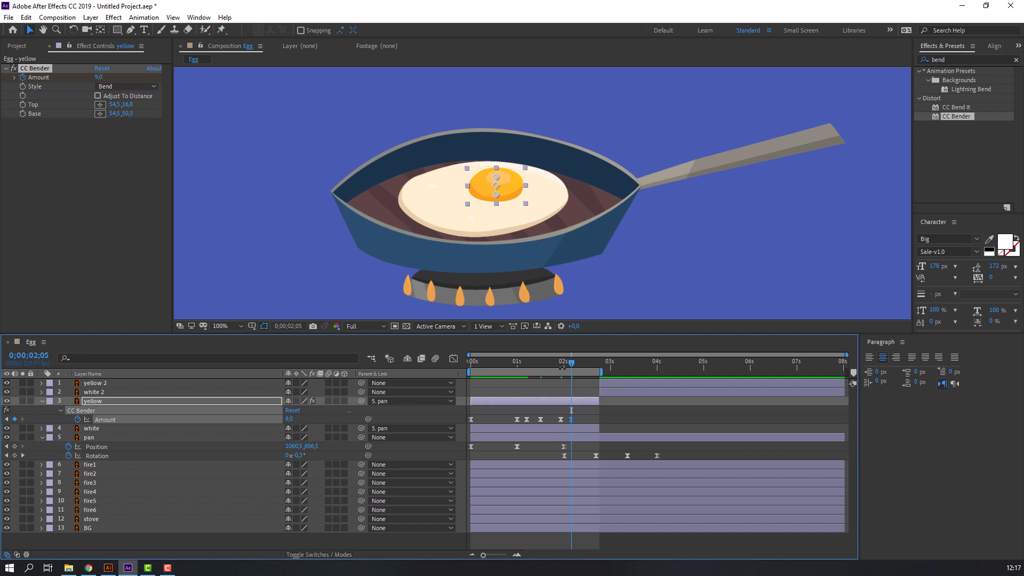
Step: Set the yolk's CC Bender Amount to 0 at 0;00;02;10 and preview the animation
{"action": "left_click_drag", "start_coordinate": [571, 366], "coordinate": [579, 366]}
{"action": "left_click", "coordinate": [289, 419]}
{"action": "type", "text": "0,0"}
{"action": "key", "text": "Return"}
{"action": "key", "text": "space"}
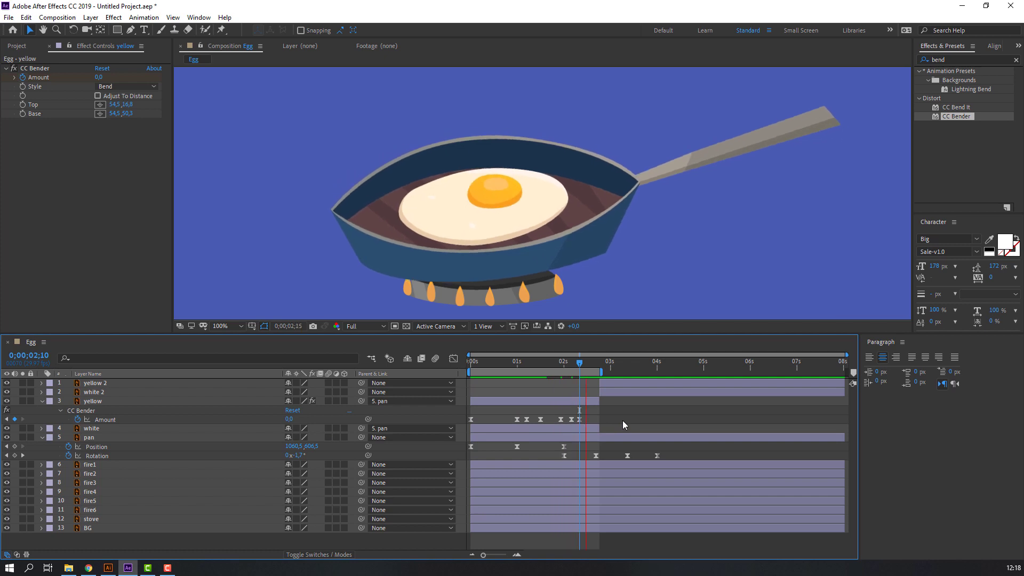
Step: Shift the yellow layer's last three Amount keyframes slightly earlier and preview the timing
{"action": "key", "text": "space"}
{"action": "left_click_drag", "start_coordinate": [599, 416], "coordinate": [553, 421]}
{"action": "left_click_drag", "start_coordinate": [560, 420], "coordinate": [553, 418]}
{"action": "key", "text": "space"}
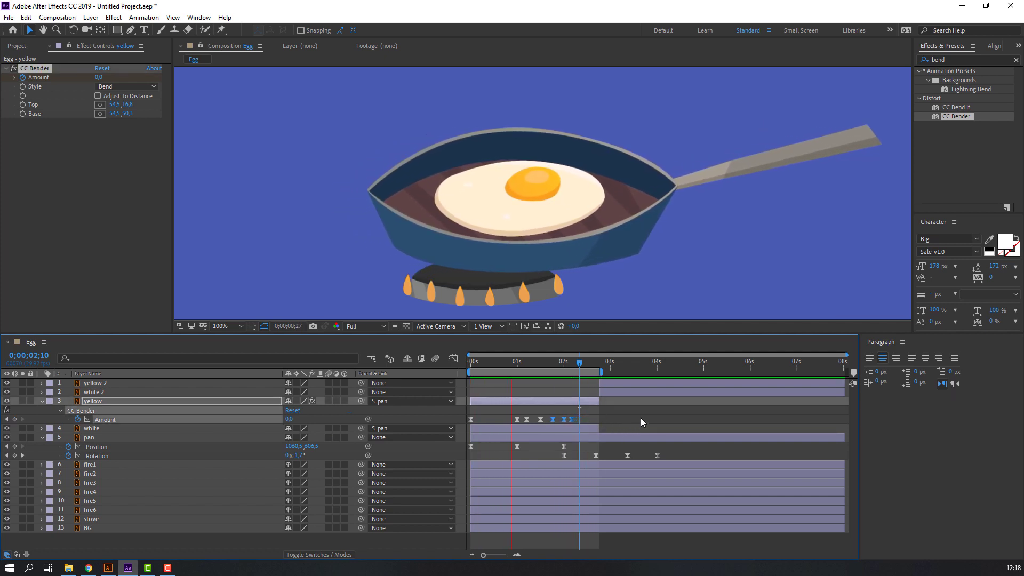
Step: Shift all the yellow layer's Amount keyframes except the first slightly earlier and preview the yolk's wobble
{"action": "scroll", "coordinate": [360, 209], "scroll_direction": "down", "scroll_amount": 2}
{"action": "key", "text": "space"}
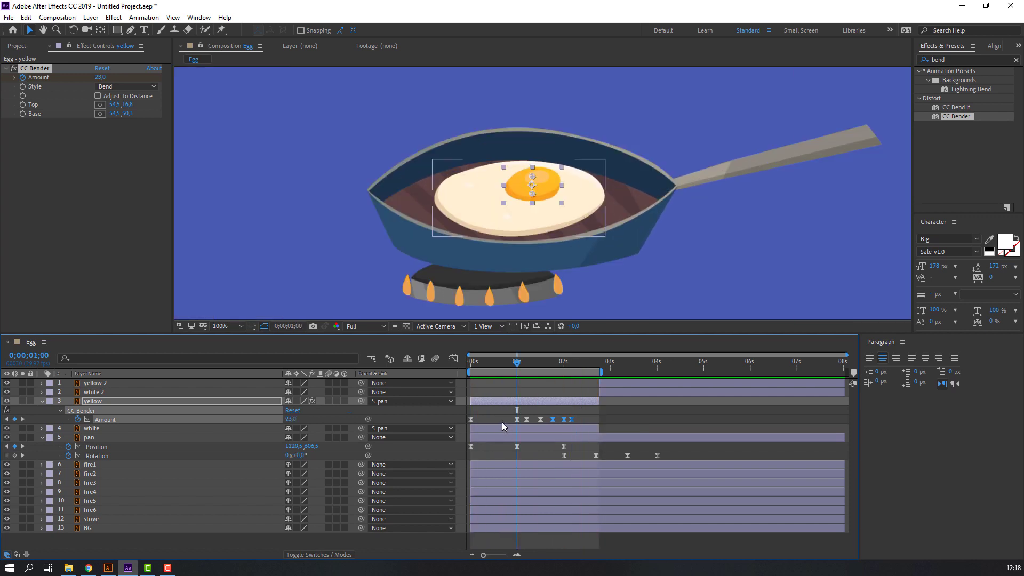
{"action": "left_click_drag", "start_coordinate": [495, 417], "coordinate": [560, 421]}
{"action": "key", "text": "space"}
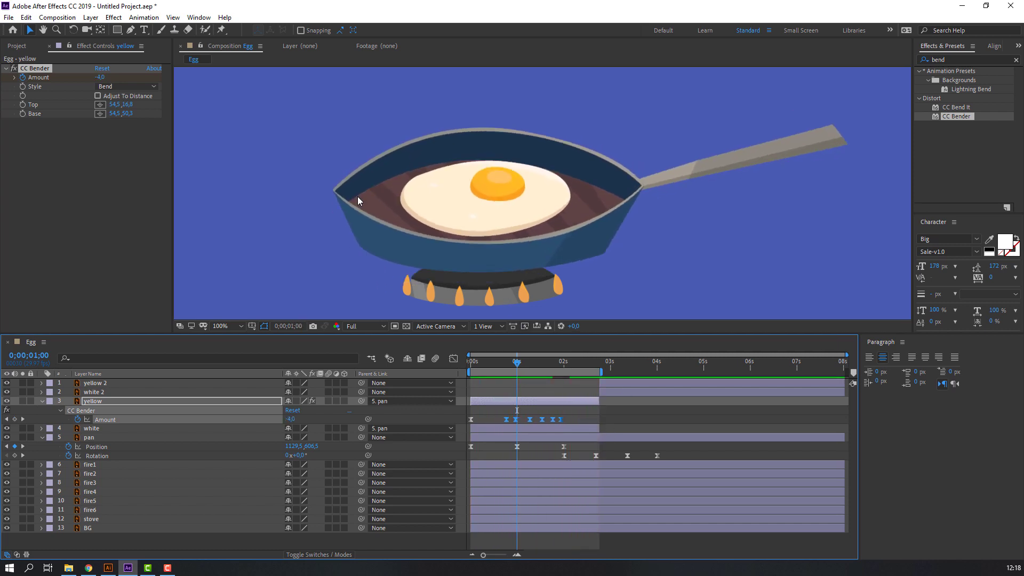
{"action": "key", "text": "comma"}
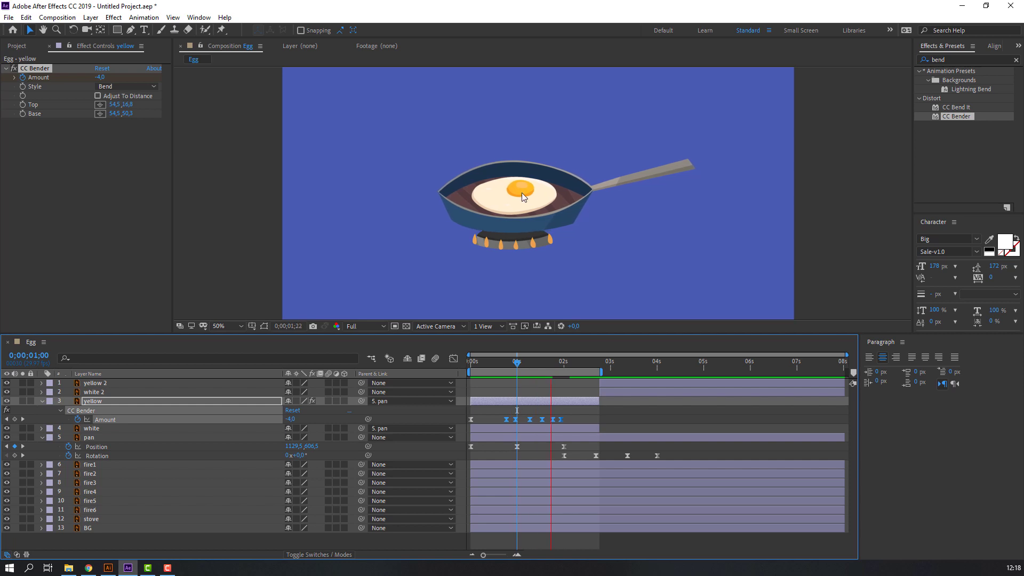
{"action": "scroll", "coordinate": [506, 202], "scroll_direction": "up", "scroll_amount": 2}
Step: Apply the CC Bender effect to the white layer and keyframe its Amount at 0 at 0;00;00;00
{"action": "left_click", "coordinate": [445, 197]}
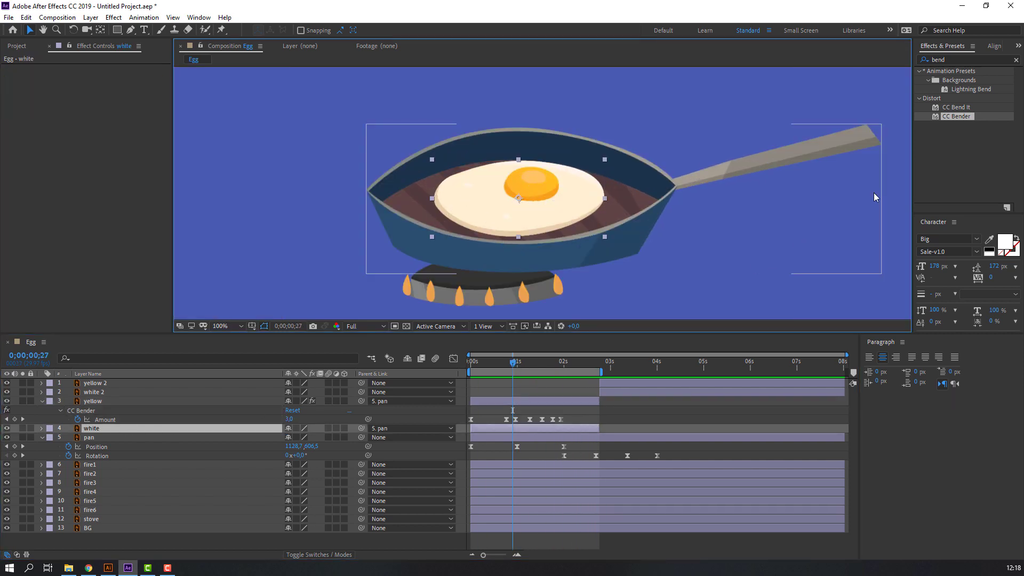
{"action": "left_click_drag", "start_coordinate": [959, 118], "coordinate": [102, 430]}
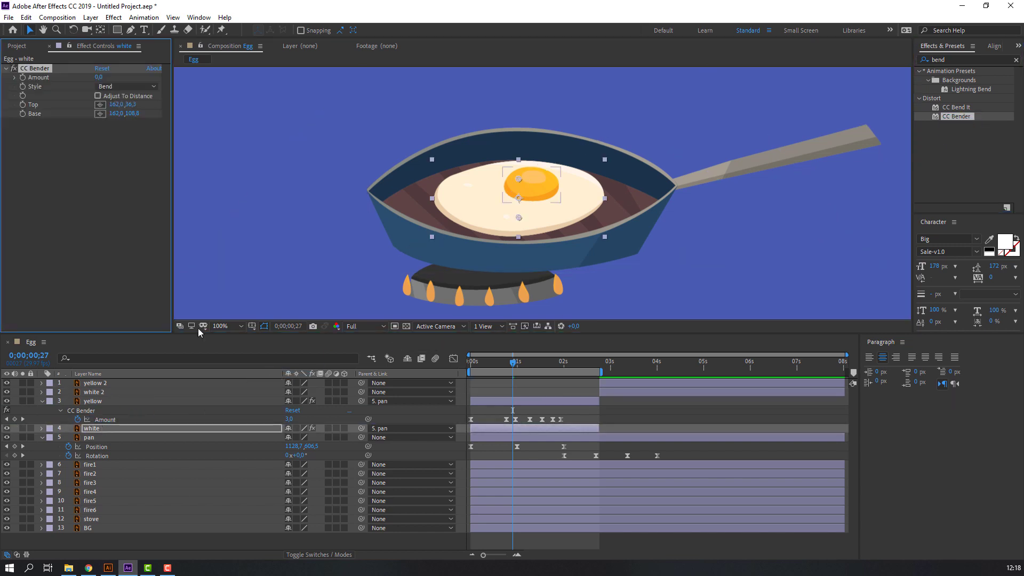
{"action": "left_click_drag", "start_coordinate": [506, 368], "coordinate": [464, 372]}
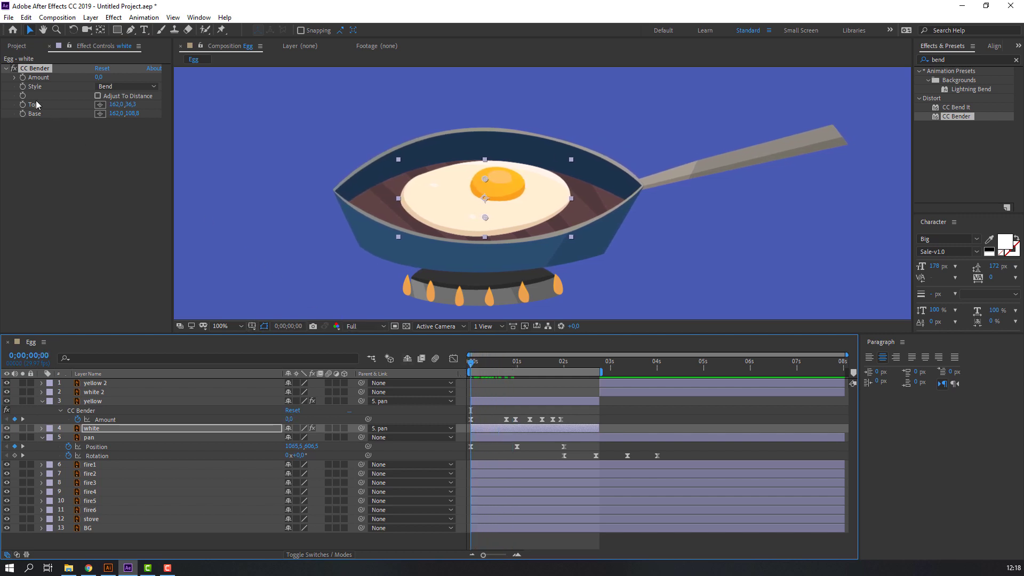
{"action": "left_click", "coordinate": [23, 78]}
Step: Set the white layer's CC Bender Amount to 17 at 0;00;00;29 and review the bend
{"action": "left_click_drag", "start_coordinate": [478, 366], "coordinate": [516, 364]}
{"action": "left_click_drag", "start_coordinate": [99, 79], "coordinate": [150, 106]}
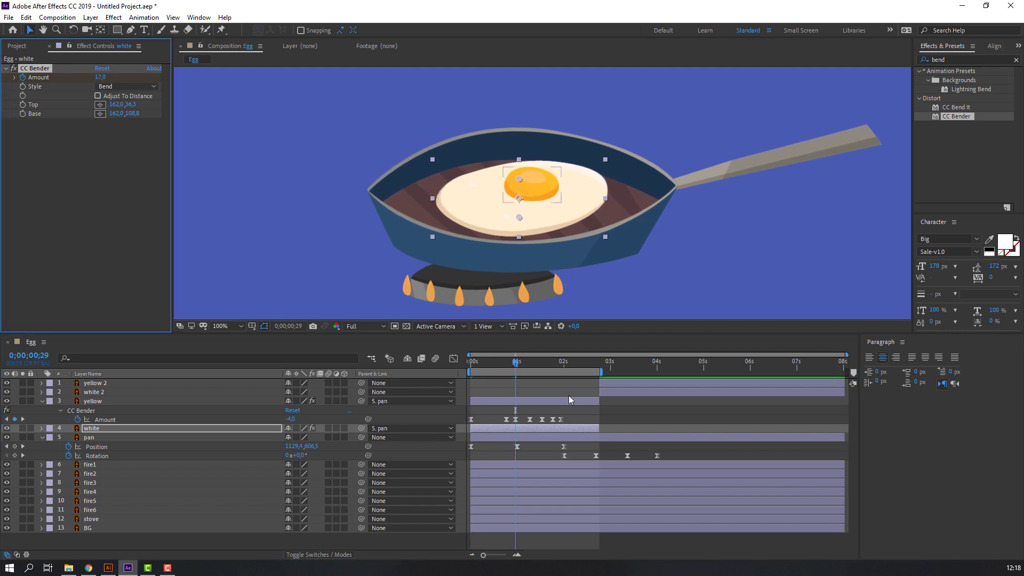
{"action": "left_click", "coordinate": [509, 370]}
{"action": "key", "text": "space"}
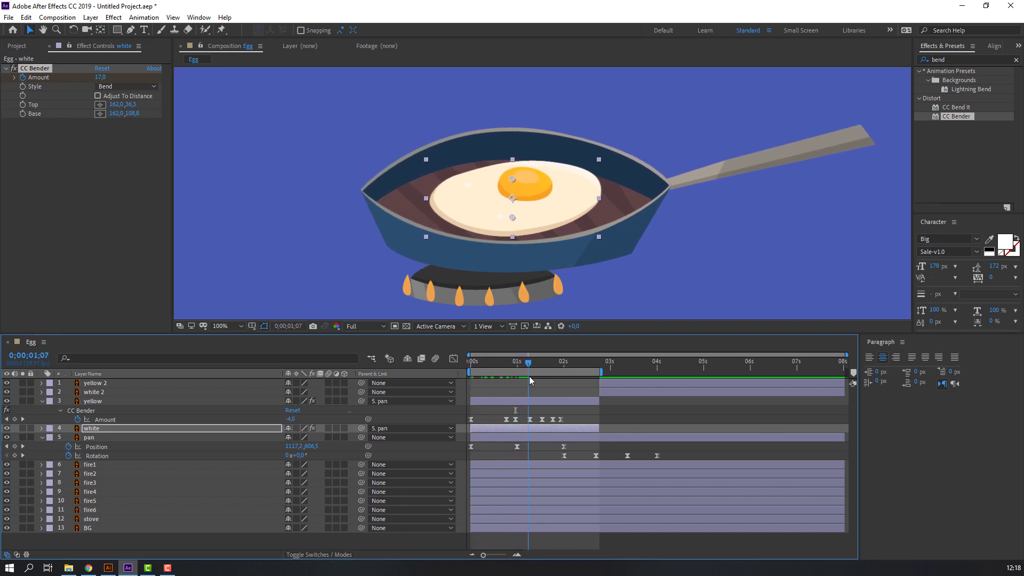
Step: Hold the white layer's Amount with a keyframe at 0;00;01;06, and set Amount to -13 at 0;00;01;23
{"action": "left_click", "coordinate": [109, 430]}
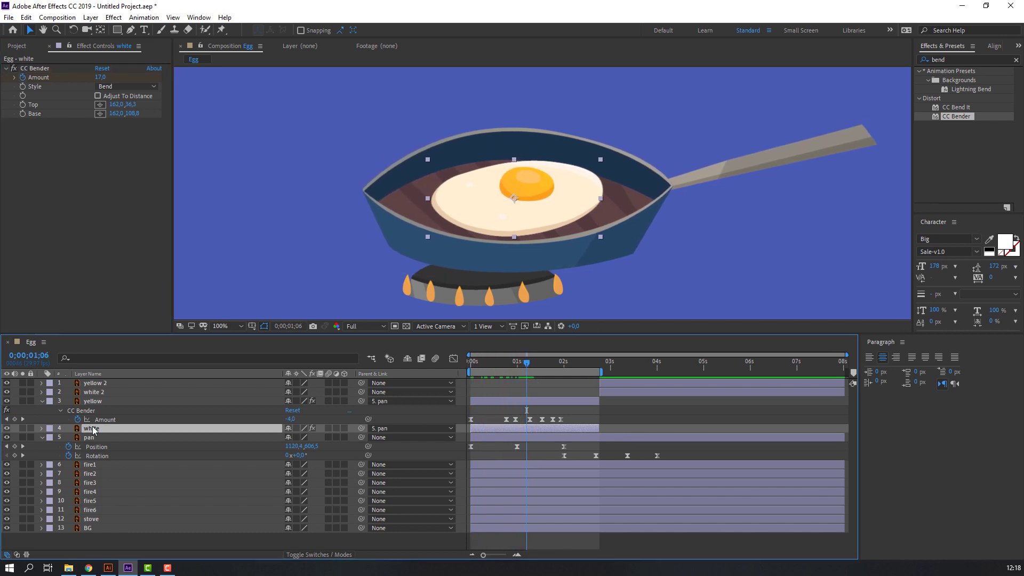
{"action": "key", "text": "u"}
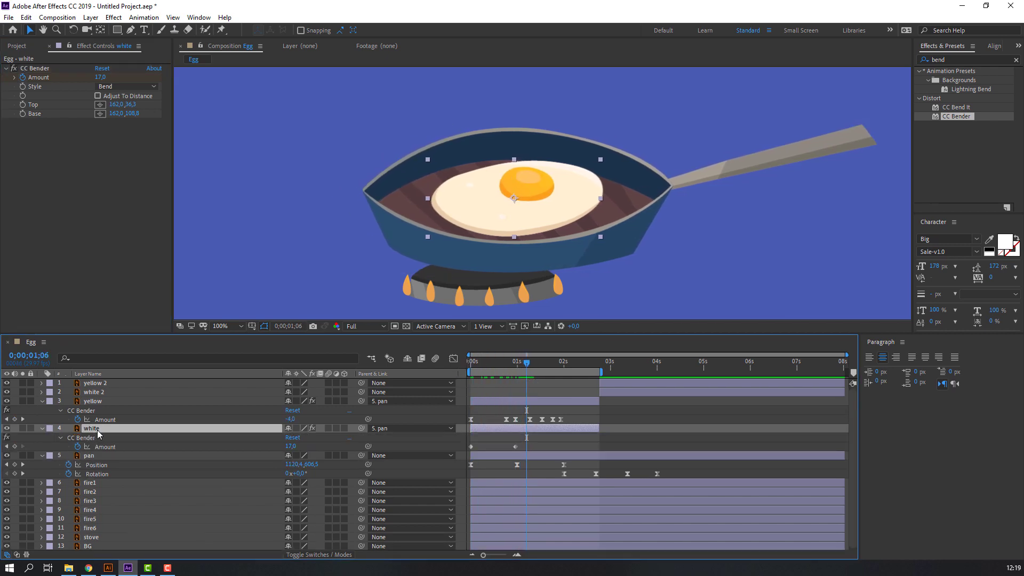
{"action": "left_click", "coordinate": [15, 447]}
{"action": "left_click_drag", "start_coordinate": [527, 364], "coordinate": [553, 367]}
{"action": "left_click_drag", "start_coordinate": [98, 77], "coordinate": [85, 76]}
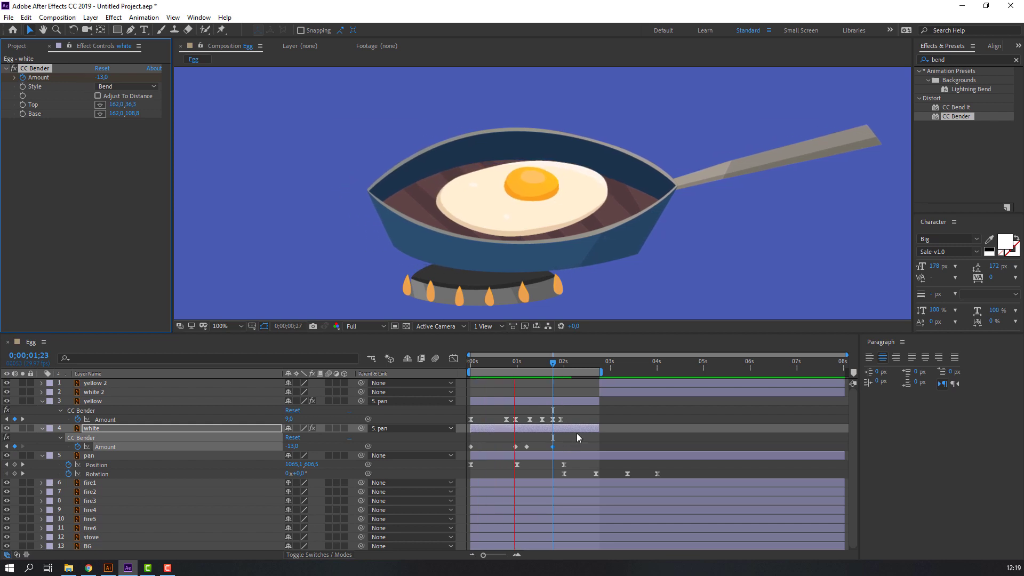
Step: Apply Easy Ease to all the white layer's CC Bender Amount keyframes and preview the result
{"action": "left_click_drag", "start_coordinate": [567, 443], "coordinate": [462, 451]}
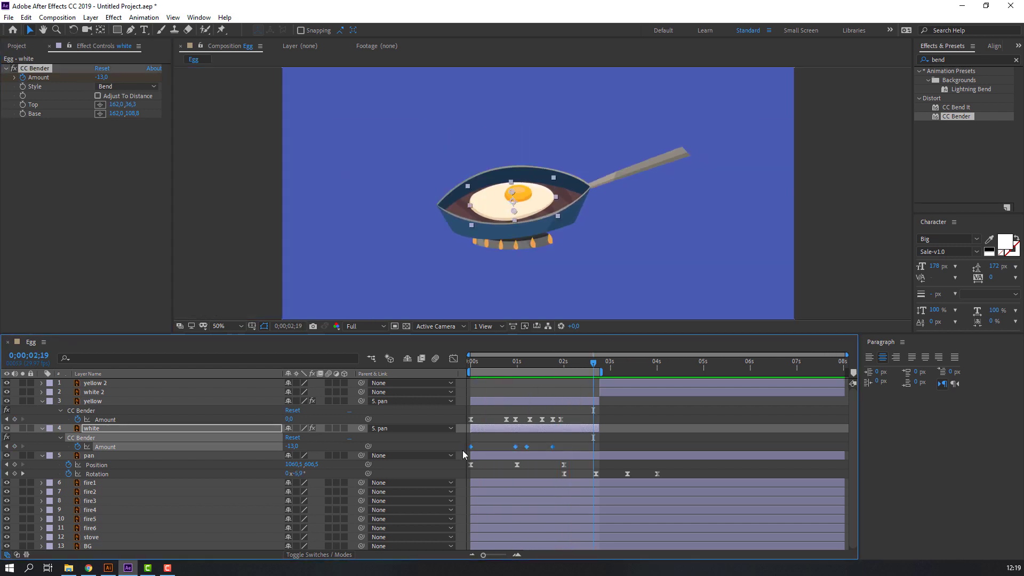
{"action": "right_click", "coordinate": [472, 446]}
{"action": "mouse_move", "coordinate": [528, 439]}
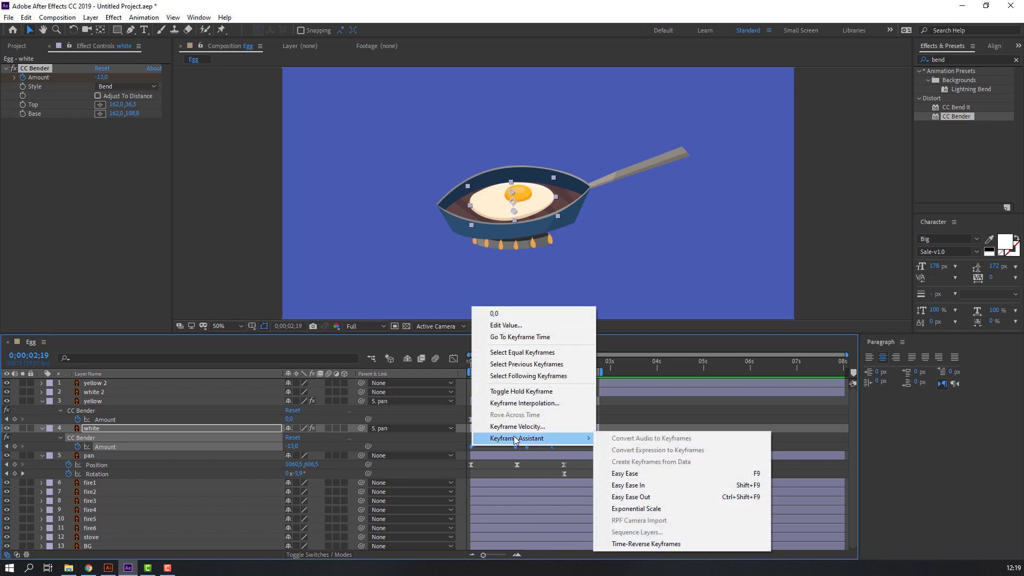
{"action": "left_click", "coordinate": [625, 474]}
{"action": "key", "text": "space"}
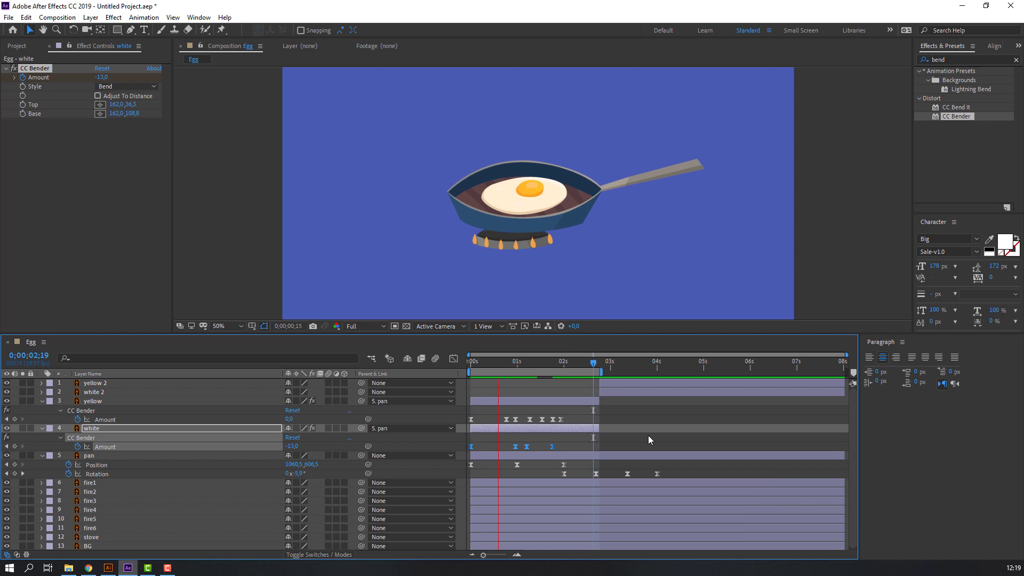
Step: Extend the work area's end to about five seconds and preview the whole egg toss
{"action": "key", "text": "space"}
{"action": "left_click_drag", "start_coordinate": [619, 373], "coordinate": [703, 372]}
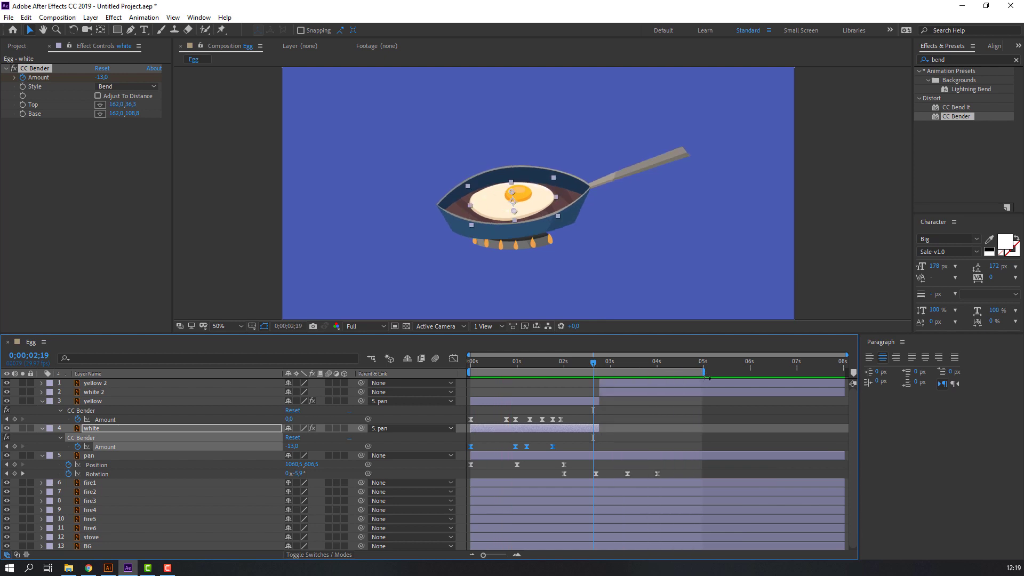
{"action": "key", "text": "space"}
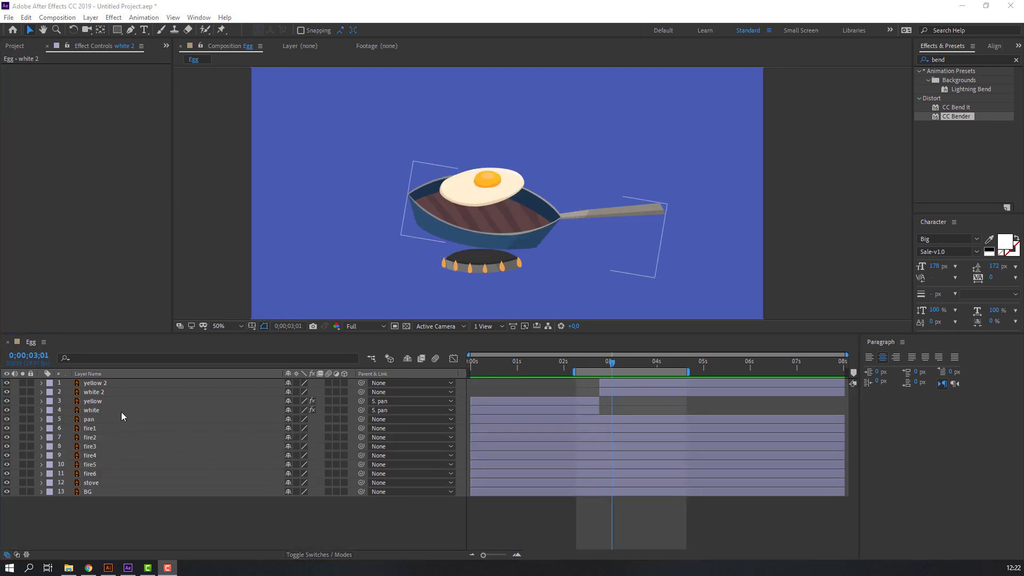
Step: Apply CC Bender to the yellow 2 layer, keyframe its Amount at 0 at 0;00;02;29, and reveal the layer's keyframes
{"action": "left_click", "coordinate": [102, 392]}
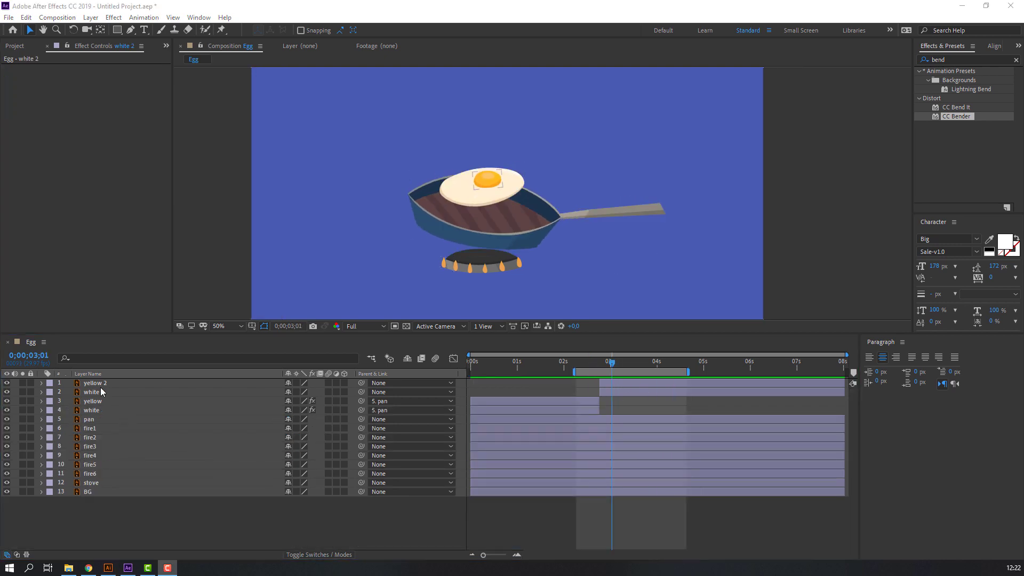
{"action": "left_click", "coordinate": [94, 383]}
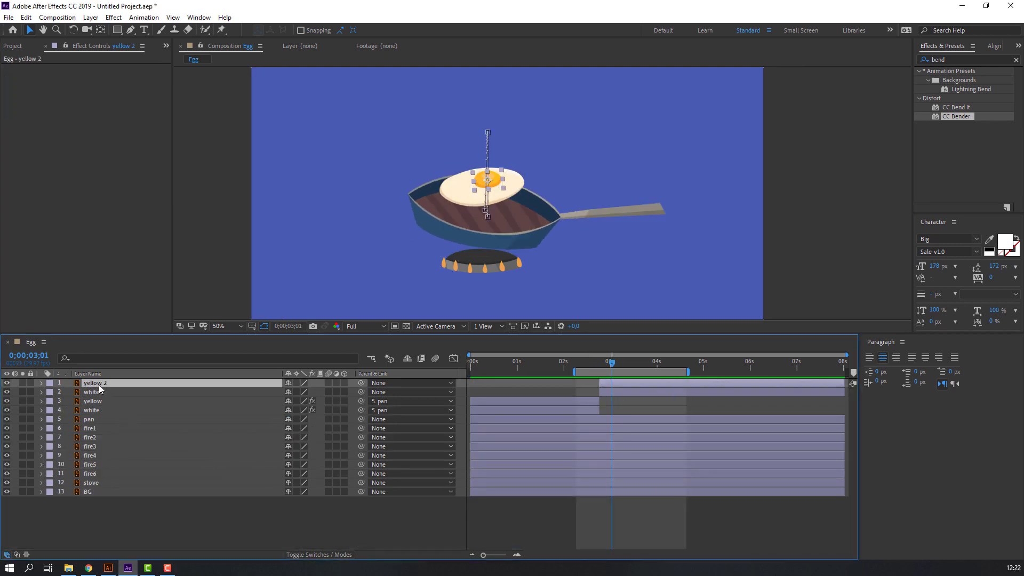
{"action": "left_click_drag", "start_coordinate": [960, 122], "coordinate": [99, 386]}
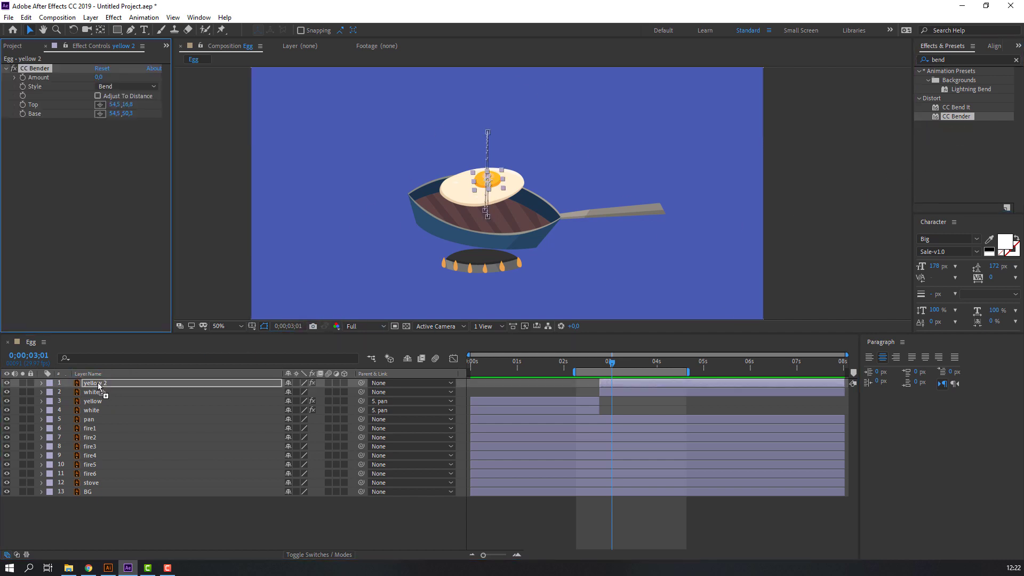
{"action": "left_click_drag", "start_coordinate": [608, 364], "coordinate": [608, 377]}
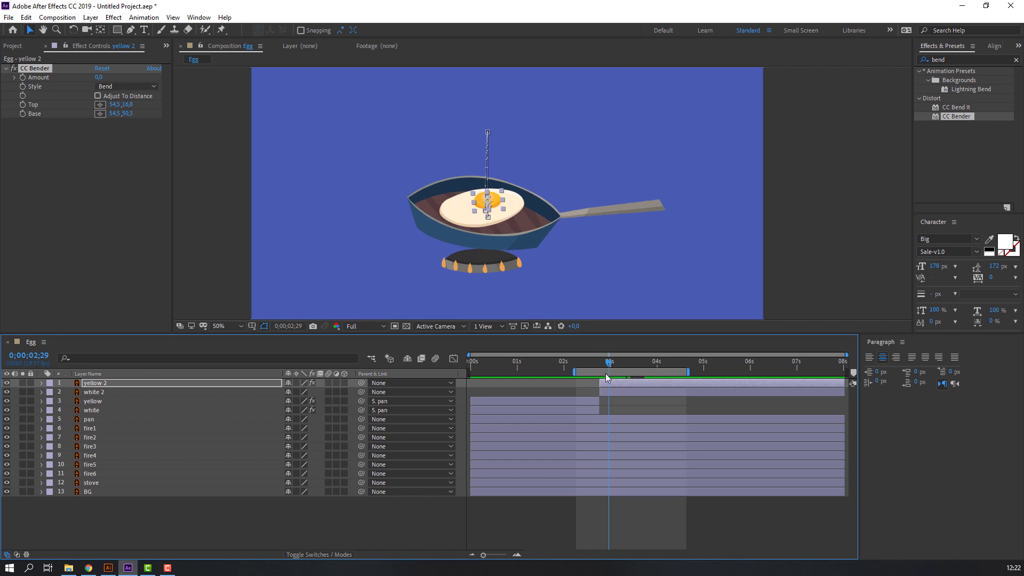
{"action": "left_click", "coordinate": [23, 78]}
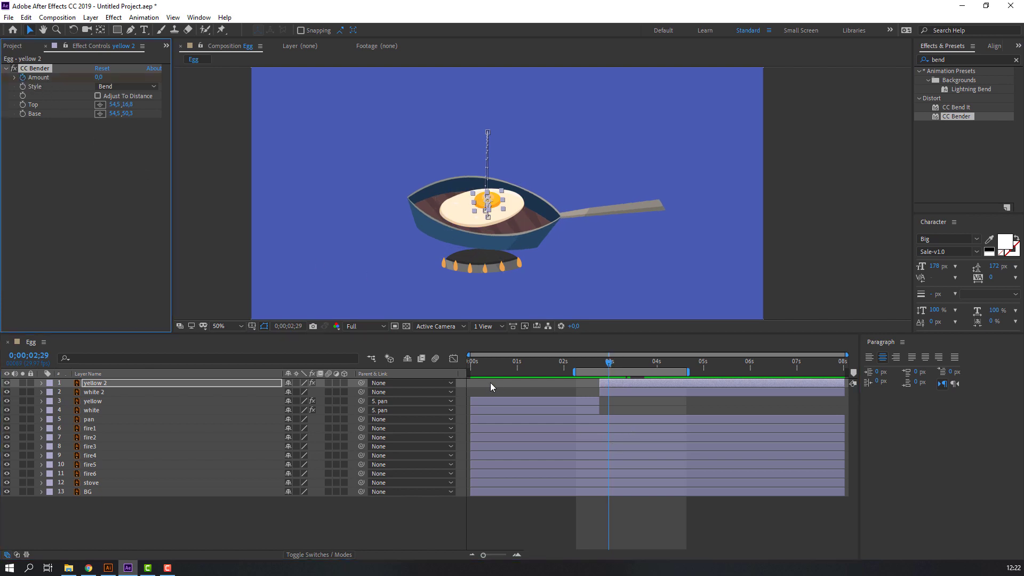
{"action": "key", "text": "u"}
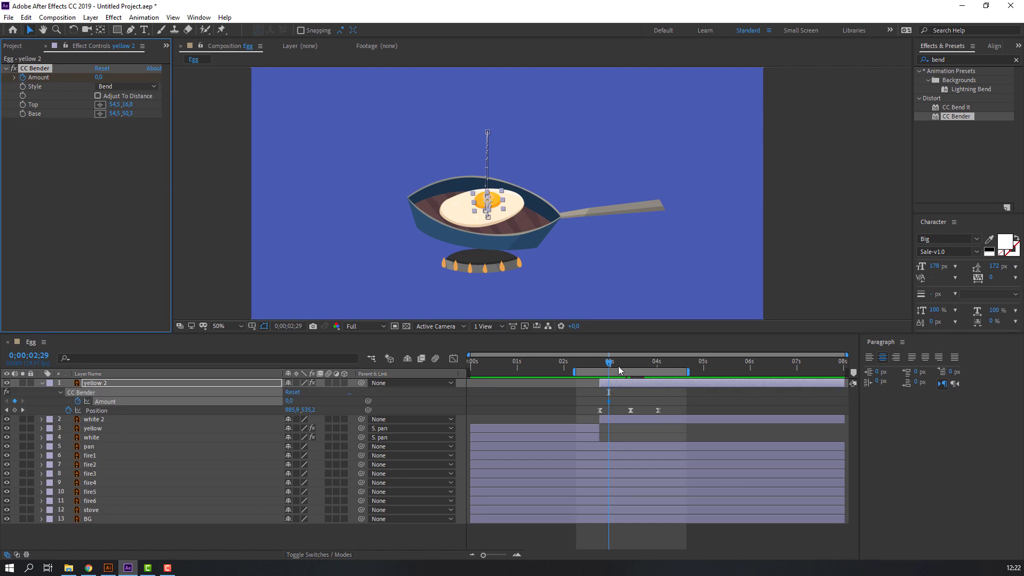
Step: Set the yellow 2 layer's CC Bender Amount to 43 at 0;00;03;11 and -22 at 0;00;04;00
{"action": "left_click_drag", "start_coordinate": [612, 364], "coordinate": [625, 364]}
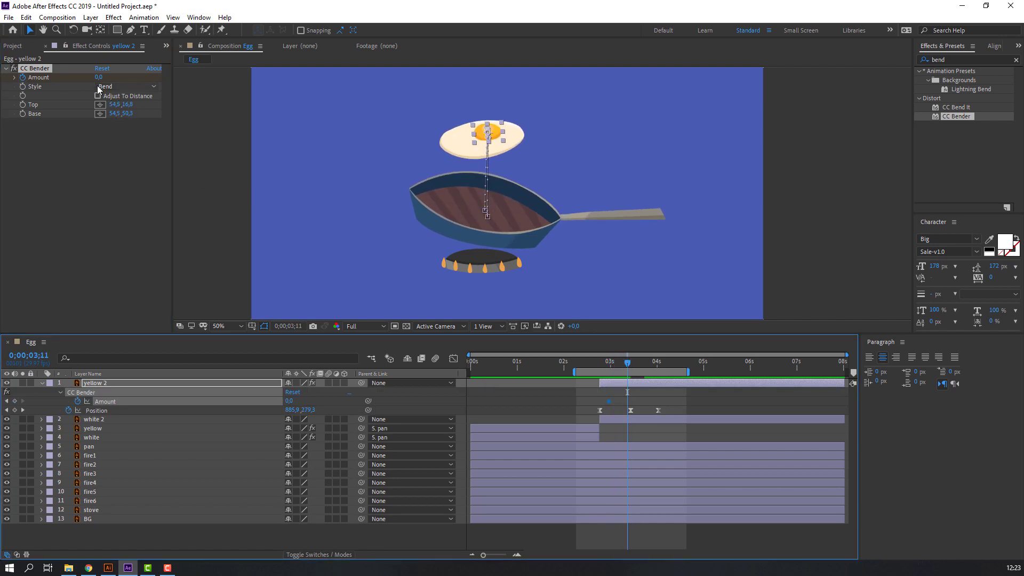
{"action": "left_click_drag", "start_coordinate": [100, 77], "coordinate": [115, 77]}
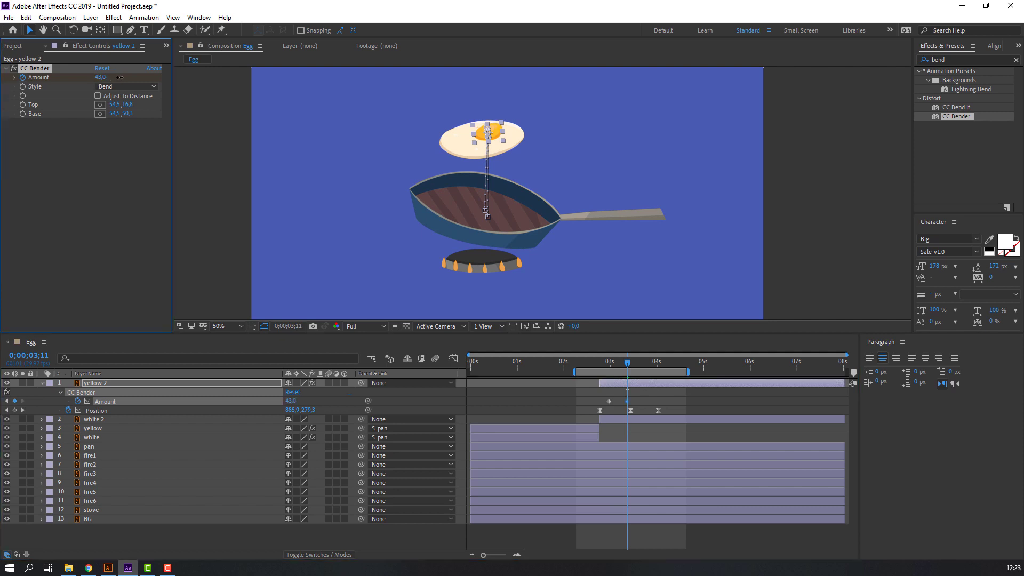
{"action": "left_click_drag", "start_coordinate": [602, 364], "coordinate": [658, 353]}
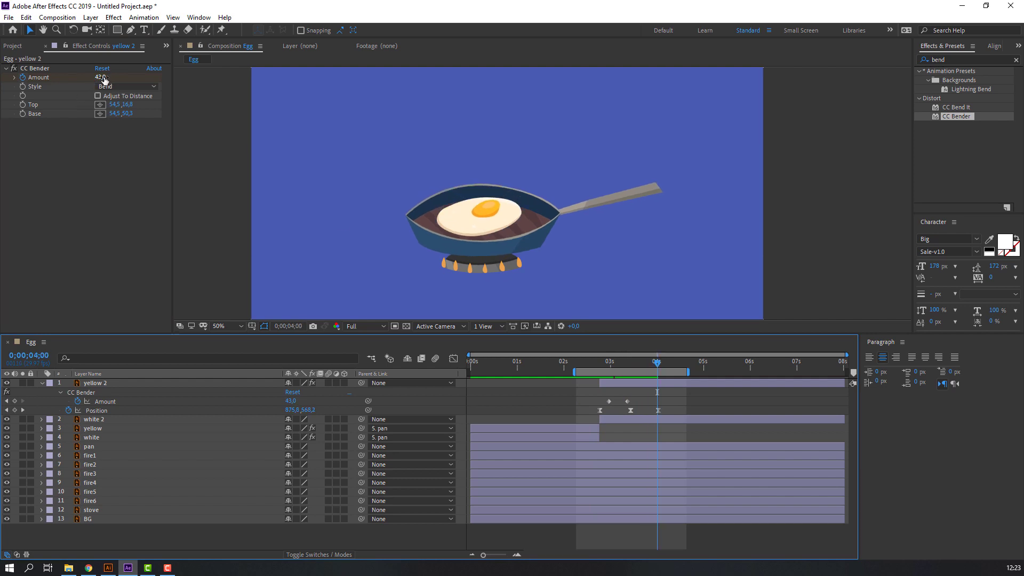
{"action": "left_click_drag", "start_coordinate": [104, 77], "coordinate": [73, 82]}
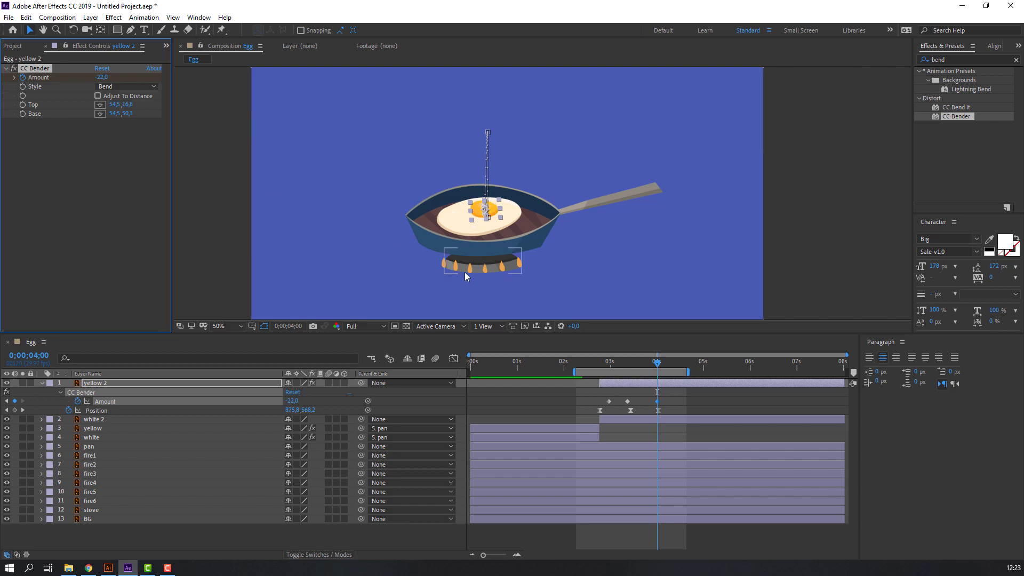
Step: Set the yellow 2 layer's CC Bender Amount to 23 at 0;00;04;06 and -11 at 0;00;04;12
{"action": "scroll", "coordinate": [466, 276], "scroll_direction": "up", "scroll_amount": 1}
{"action": "scroll", "coordinate": [480, 208], "scroll_direction": "up", "scroll_amount": 1}
{"action": "left_click_drag", "start_coordinate": [366, 274], "coordinate": [452, 238]}
{"action": "key", "text": "v"}
{"action": "left_click_drag", "start_coordinate": [608, 362], "coordinate": [662, 361]}
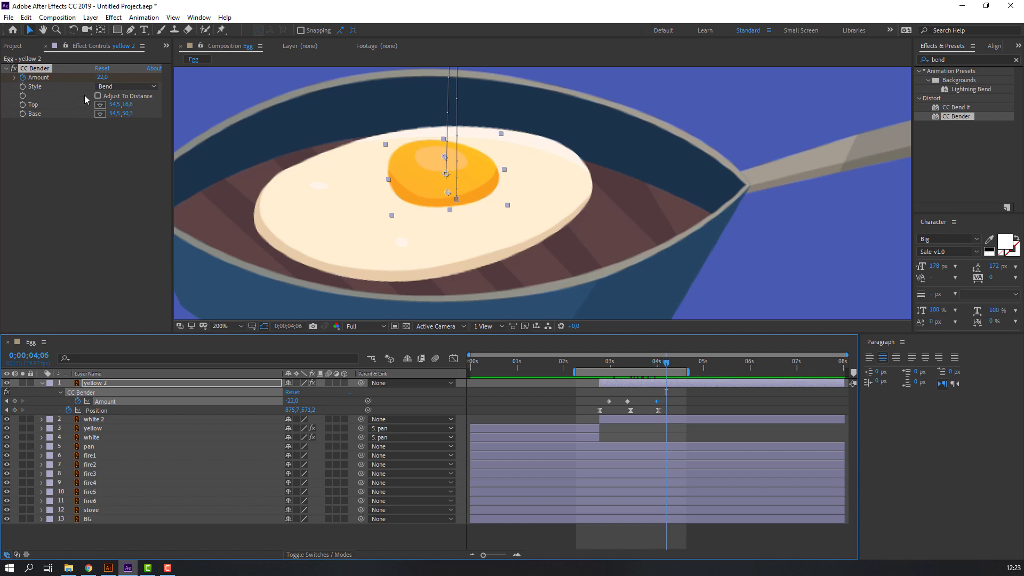
{"action": "left_click_drag", "start_coordinate": [99, 80], "coordinate": [118, 75]}
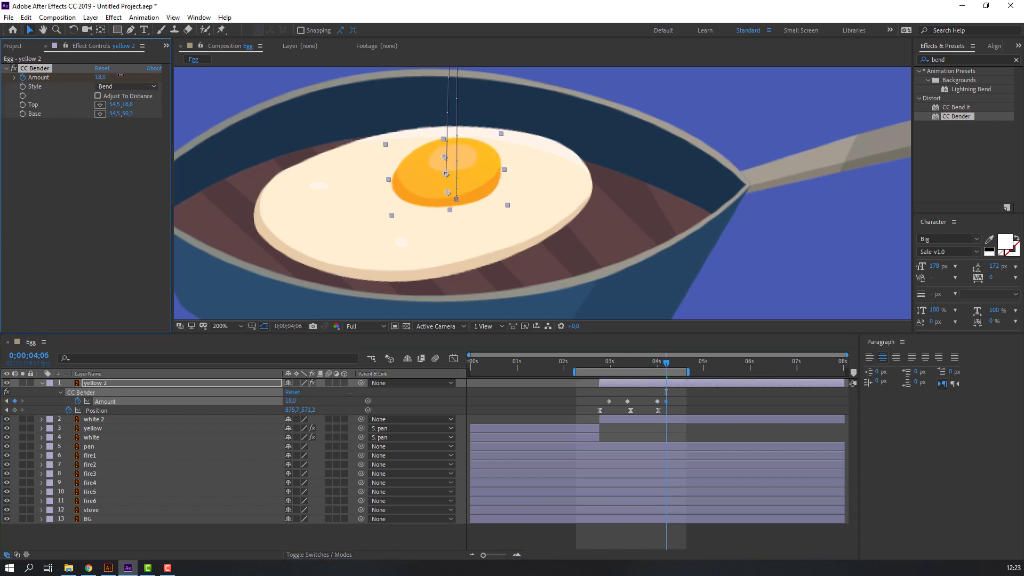
{"action": "key", "text": "space"}
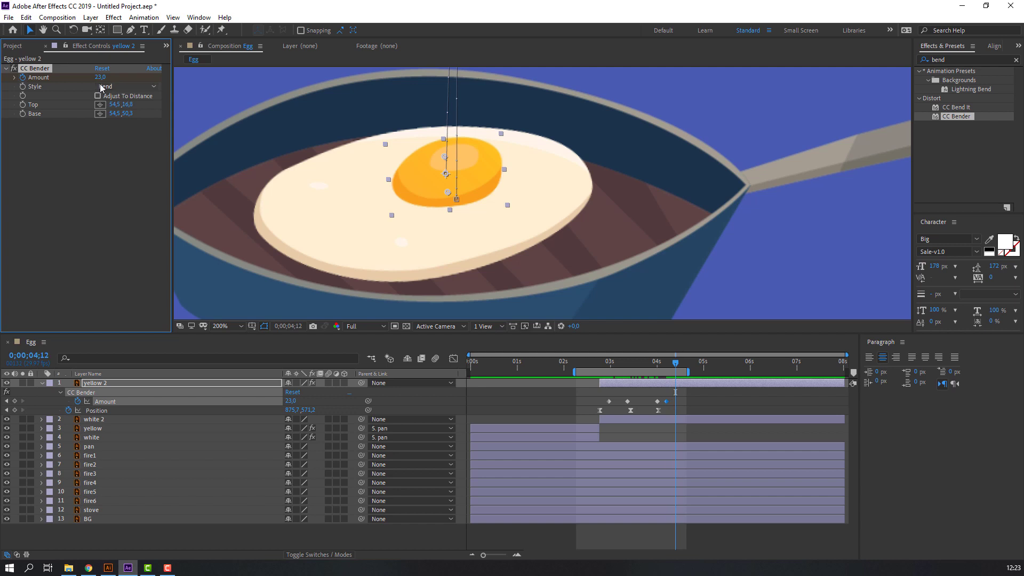
{"action": "left_click_drag", "start_coordinate": [102, 81], "coordinate": [83, 79]}
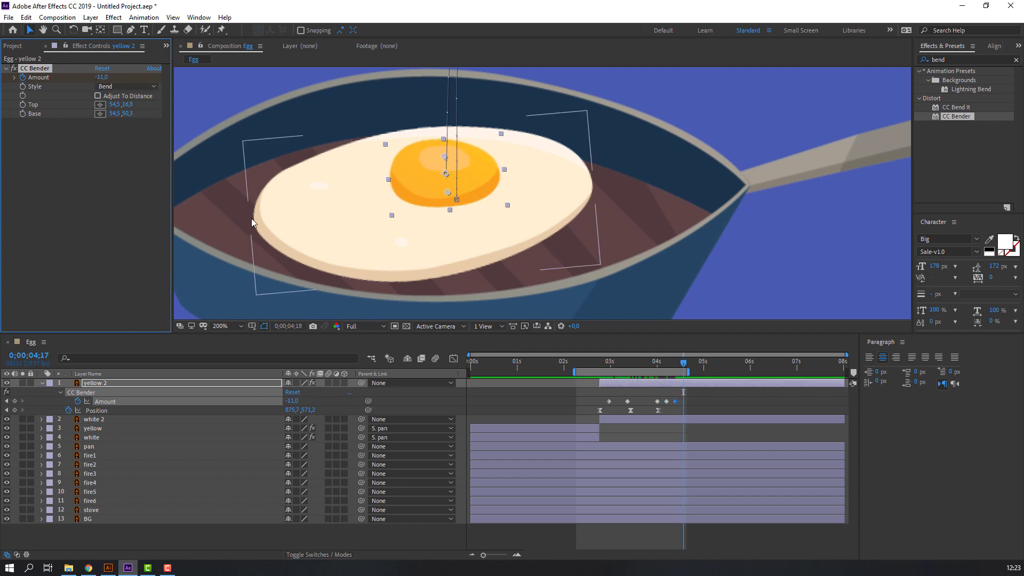
Step: Set the yellow 2 layer's CC Bender Amount to 0 at 0;00;04;18 and preview with the work area extended to about 5.7 seconds
{"action": "left_click_drag", "start_coordinate": [105, 80], "coordinate": [111, 81]}
{"action": "scroll", "coordinate": [385, 172], "scroll_direction": "down", "scroll_amount": 2}
{"action": "key", "text": "space"}
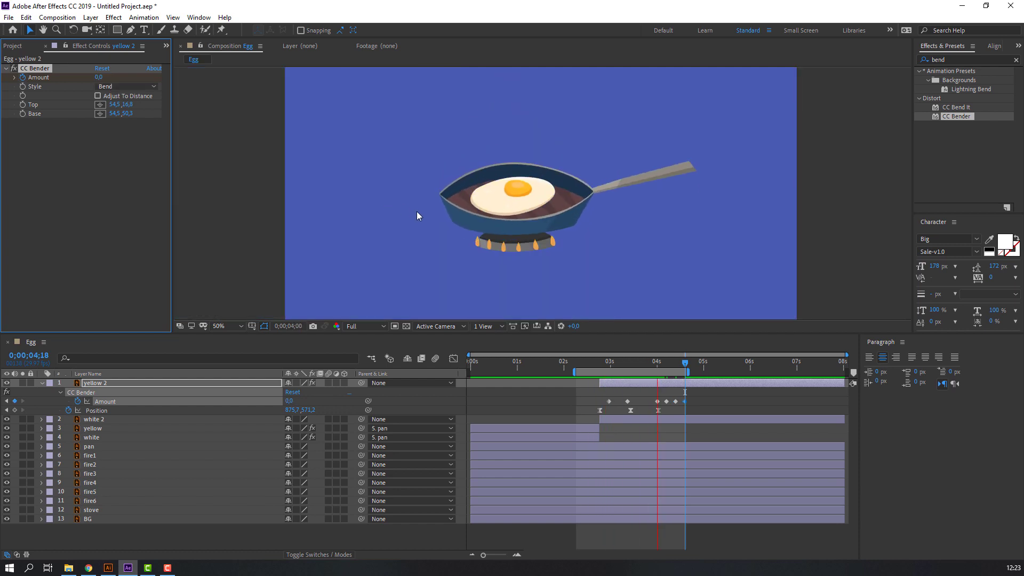
{"action": "left_click_drag", "start_coordinate": [687, 372], "coordinate": [735, 371]}
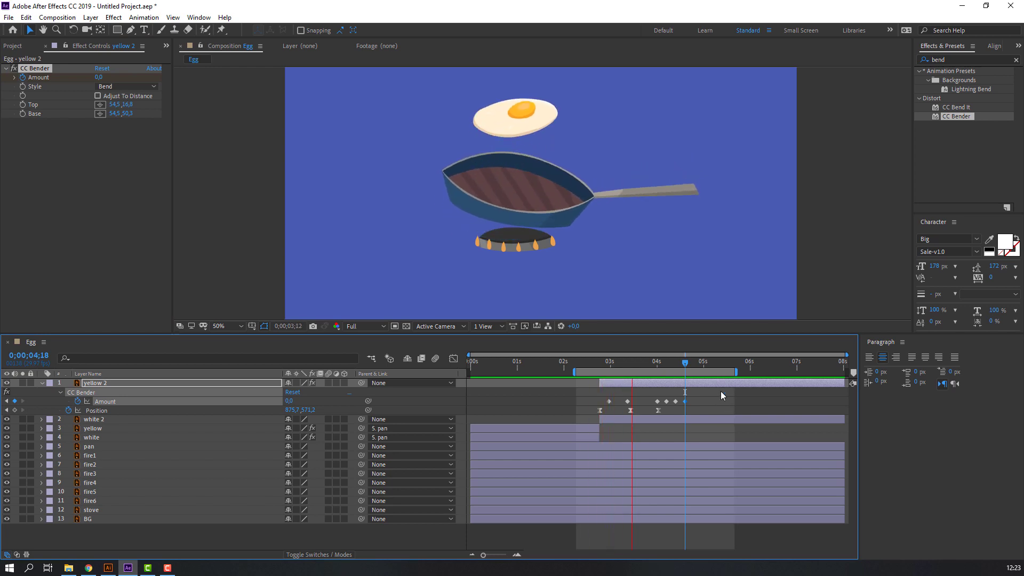
Step: Apply Easy Ease to all the yellow 2 layer's CC Bender Amount keyframes and preview the egg toss
{"action": "left_click_drag", "start_coordinate": [711, 395], "coordinate": [588, 401]}
{"action": "right_click", "coordinate": [627, 402]}
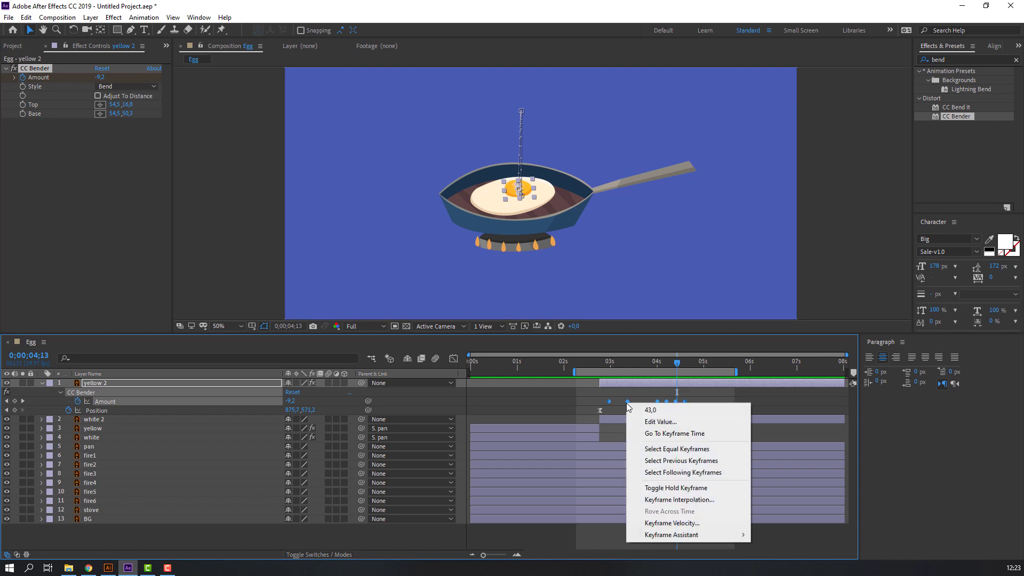
{"action": "mouse_move", "coordinate": [655, 536]}
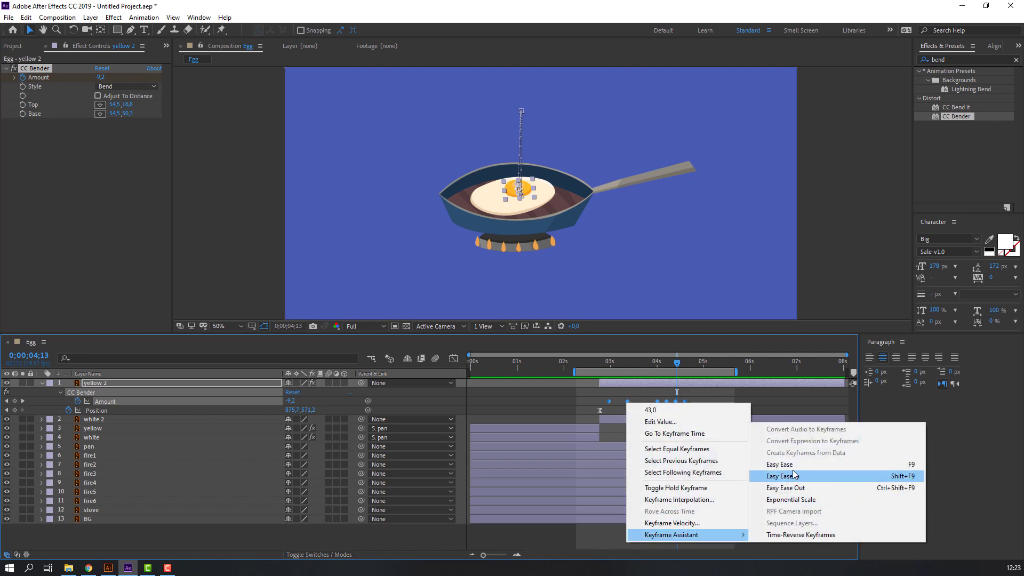
{"action": "left_click", "coordinate": [768, 465]}
{"action": "left_click", "coordinate": [736, 389]}
{"action": "key", "text": "space"}
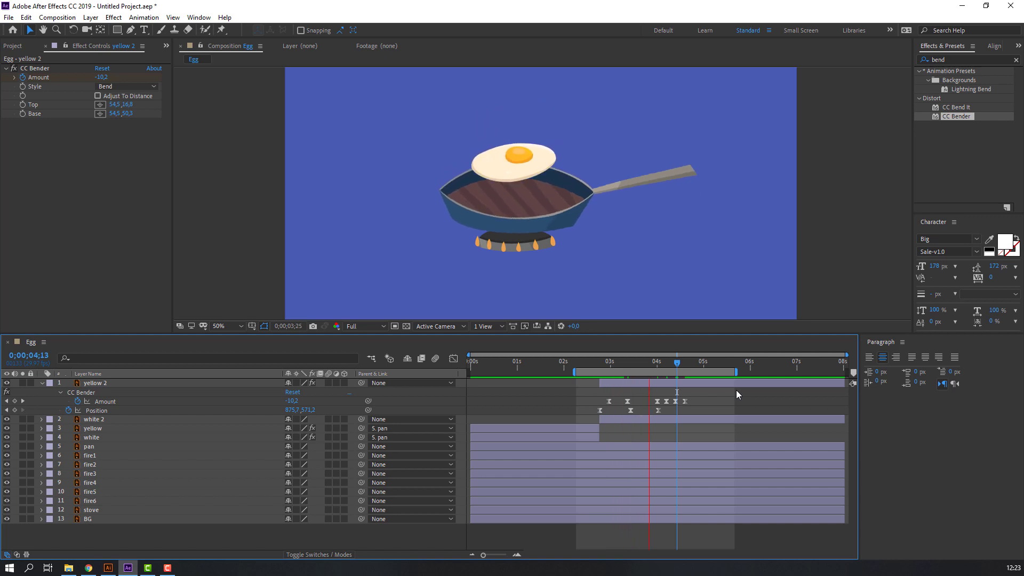
{"action": "mouse_move", "coordinate": [649, 365]}
{"action": "left_mouse_down"}
{"action": "mouse_move", "coordinate": [606, 364]}
{"action": "mouse_move", "coordinate": [676, 365]}
{"action": "mouse_move", "coordinate": [634, 364]}
{"action": "left_mouse_up"}
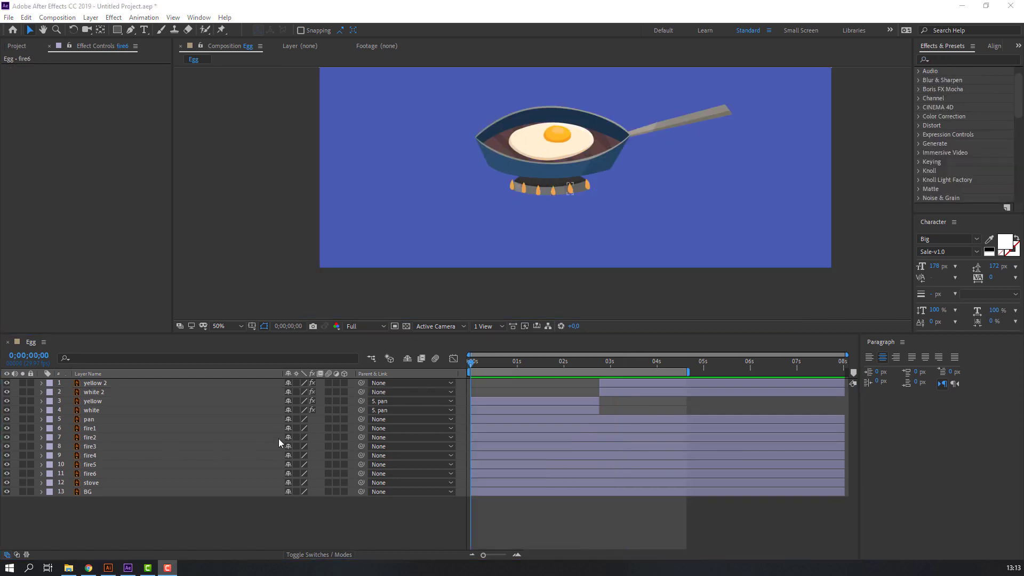
Step: Find the Wave Warp effect and apply it to the fire6 layer
{"action": "left_click", "coordinate": [507, 181]}
{"action": "left_click", "coordinate": [92, 477]}
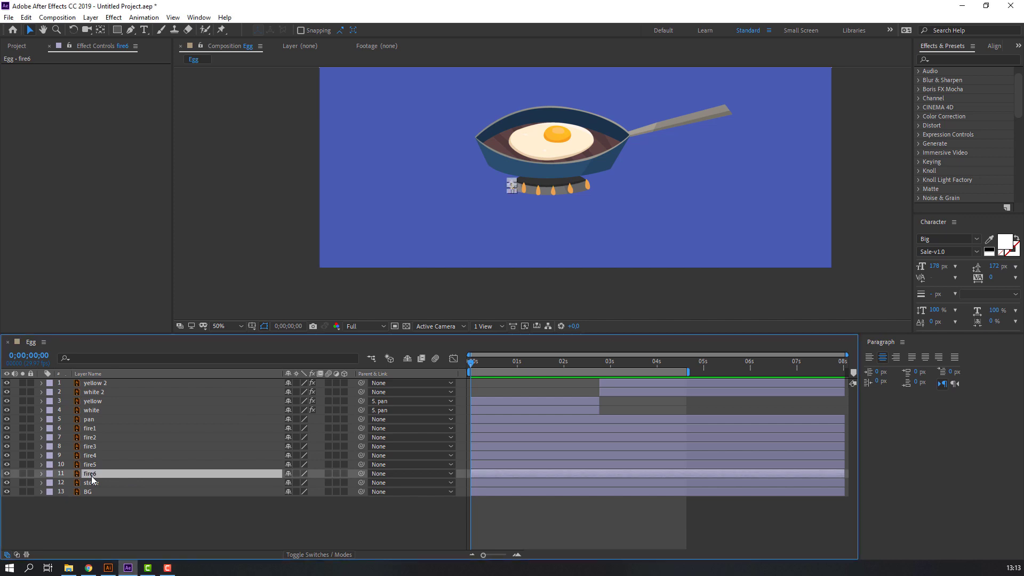
{"action": "left_click", "coordinate": [960, 60]}
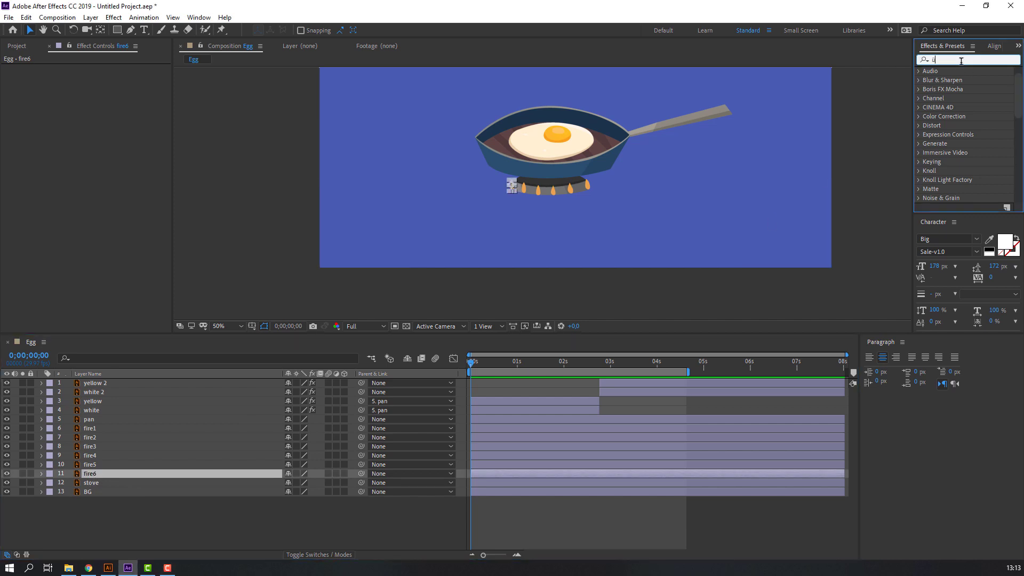
{"action": "type", "text": "wave"}
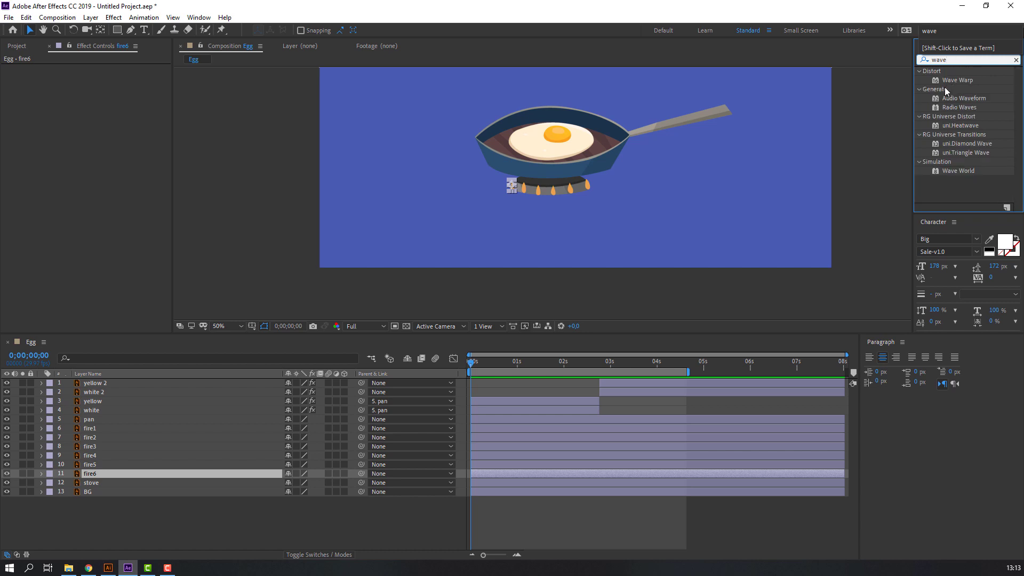
{"action": "left_click", "coordinate": [949, 79]}
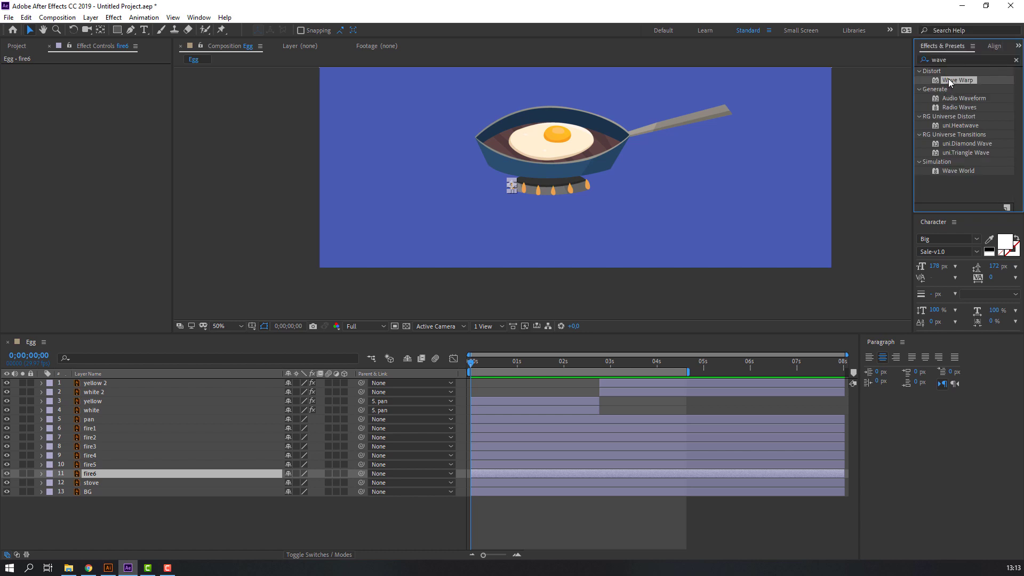
{"action": "left_click_drag", "start_coordinate": [962, 79], "coordinate": [93, 478]}
{"action": "scroll", "coordinate": [533, 192], "scroll_direction": "up", "scroll_amount": 6}
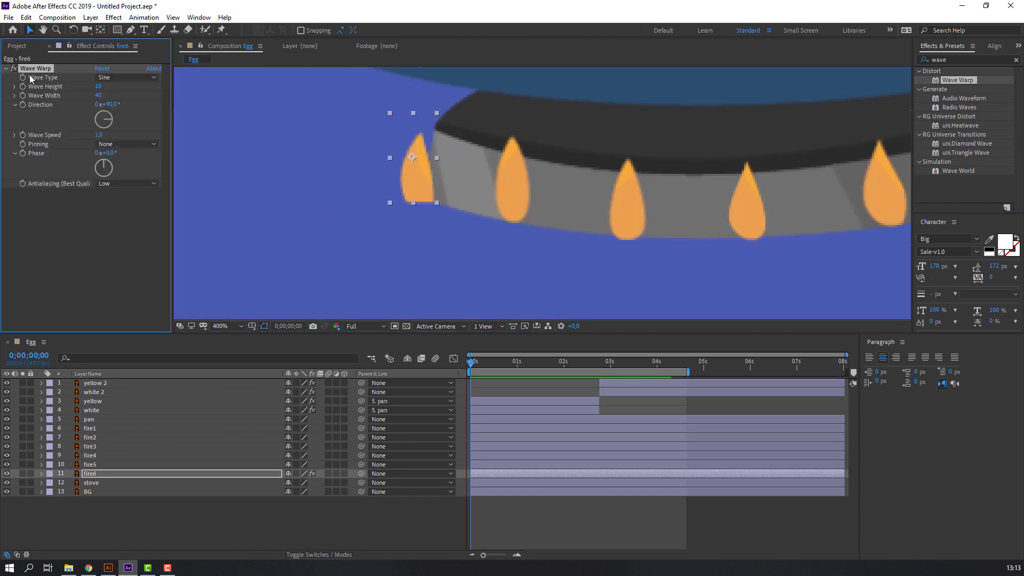
Step: Set fire6's Wave Warp to the Smooth Noise wave type with a Wave Speed of 0,5, and preview the flame
{"action": "left_click", "coordinate": [104, 79]}
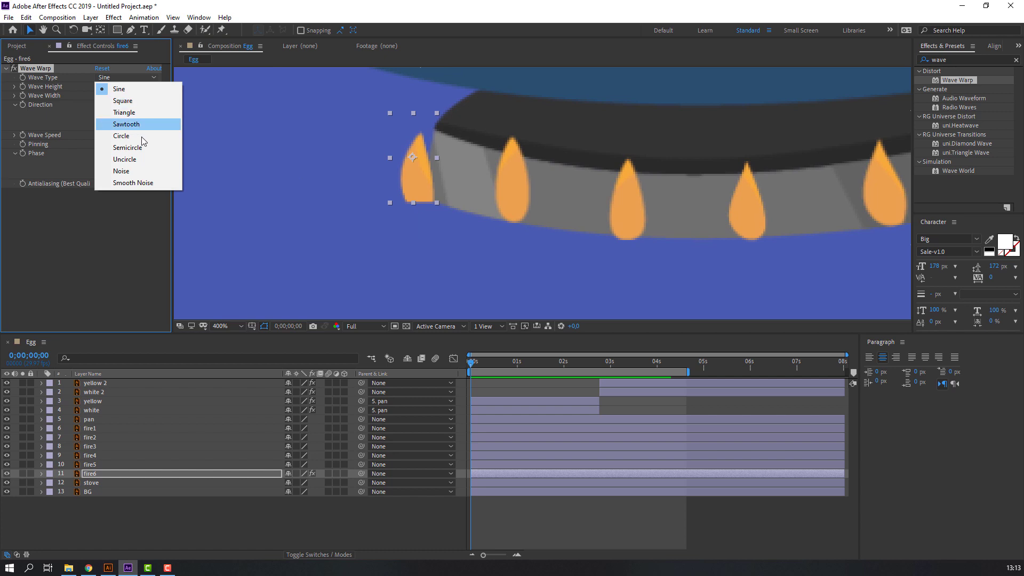
{"action": "left_click", "coordinate": [134, 183]}
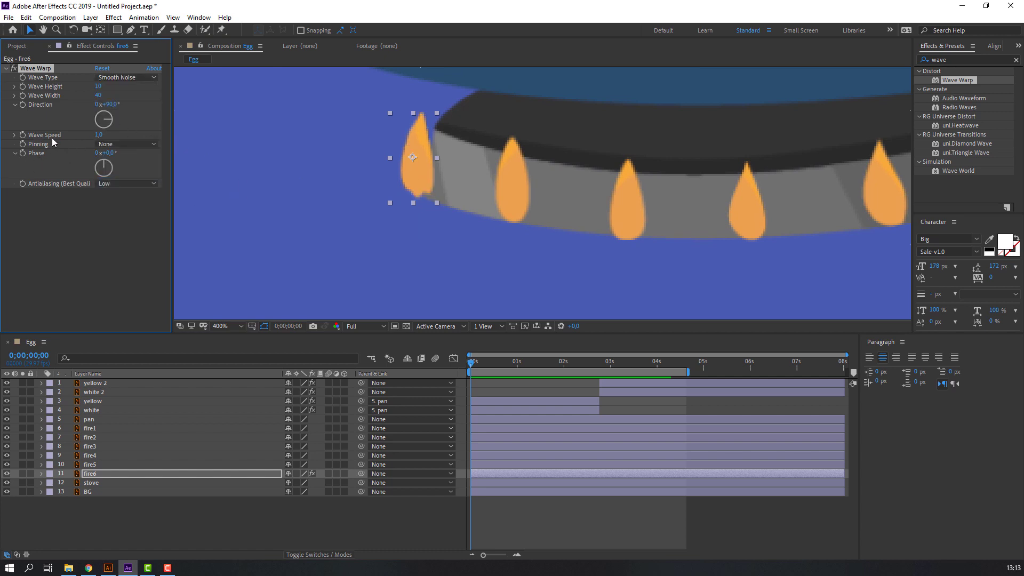
{"action": "left_click", "coordinate": [98, 134]}
{"action": "type", "text": "0,5"}
{"action": "key", "text": "Return"}
{"action": "key", "text": "space"}
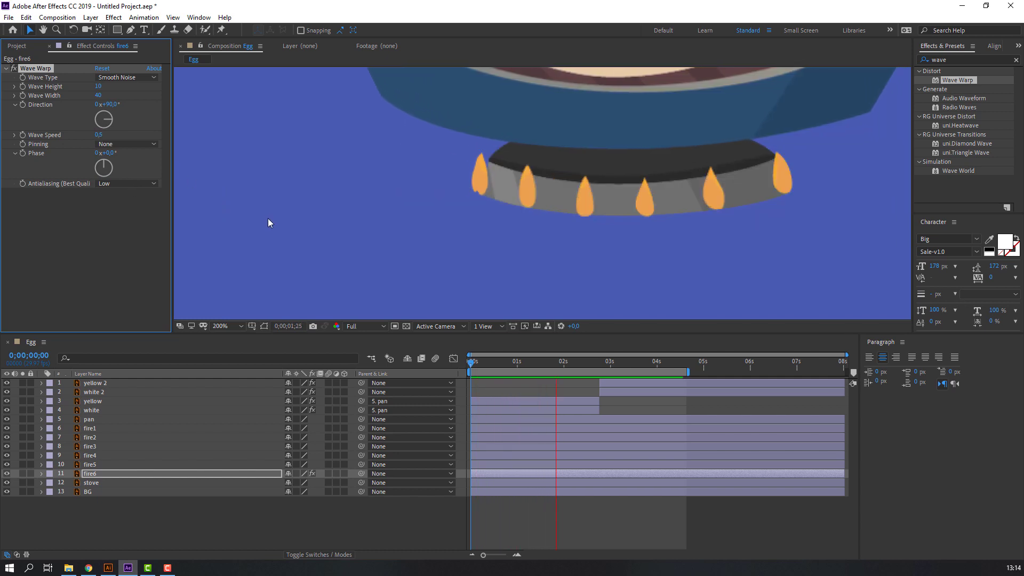
{"action": "left_click", "coordinate": [485, 363]}
{"action": "key", "text": "Home"}
Step: Apply the Stylize Glow effect to the fire6 layer and set its Glow Radius to 27
{"action": "left_click", "coordinate": [6, 69]}
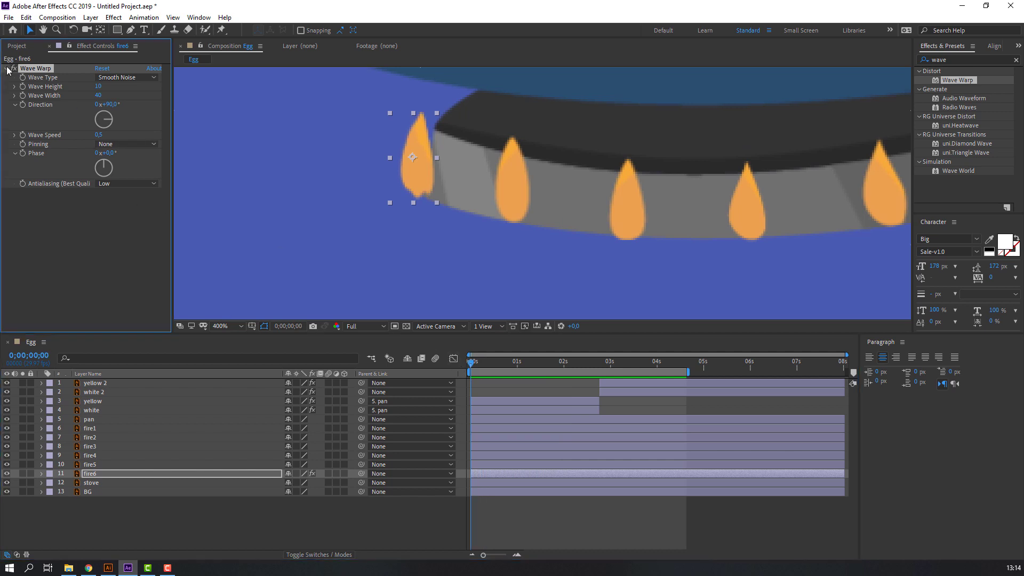
{"action": "left_click", "coordinate": [959, 59]}
{"action": "type", "text": "glow"}
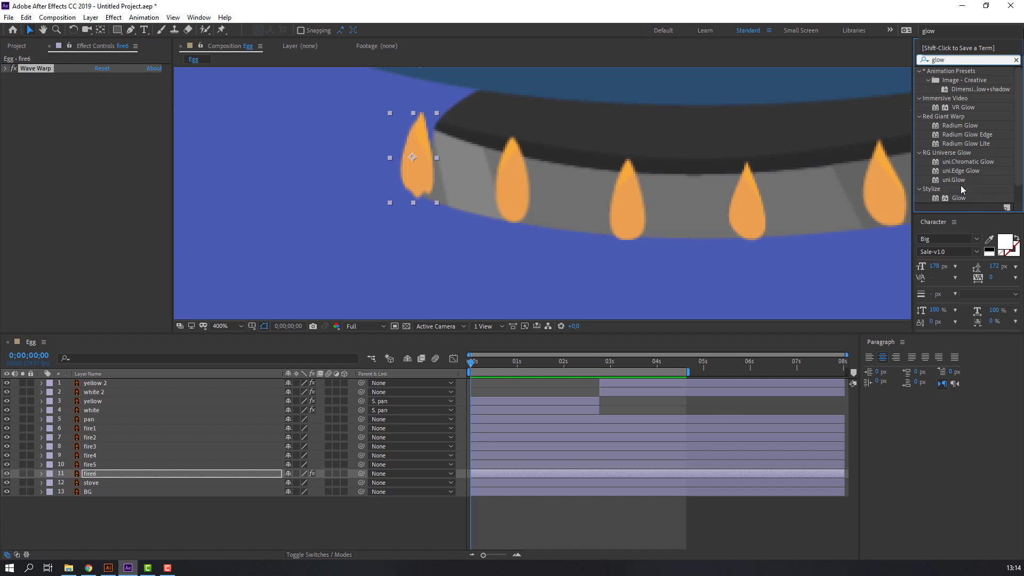
{"action": "left_click_drag", "start_coordinate": [958, 197], "coordinate": [87, 474]}
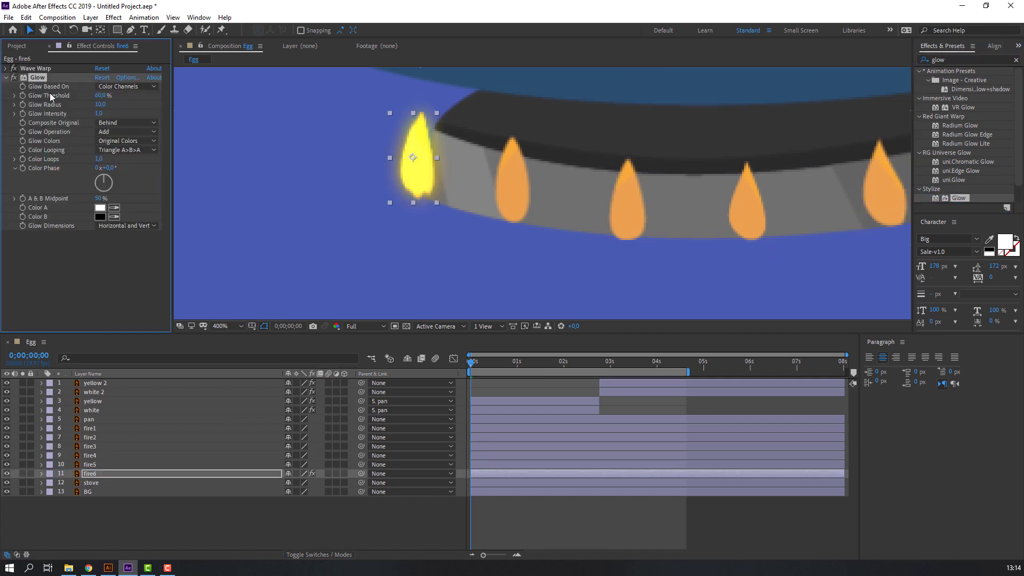
{"action": "mouse_move", "coordinate": [101, 104]}
{"action": "left_mouse_down"}
{"action": "mouse_move", "coordinate": [109, 104]}
{"action": "mouse_move", "coordinate": [96, 94]}
{"action": "left_mouse_up"}
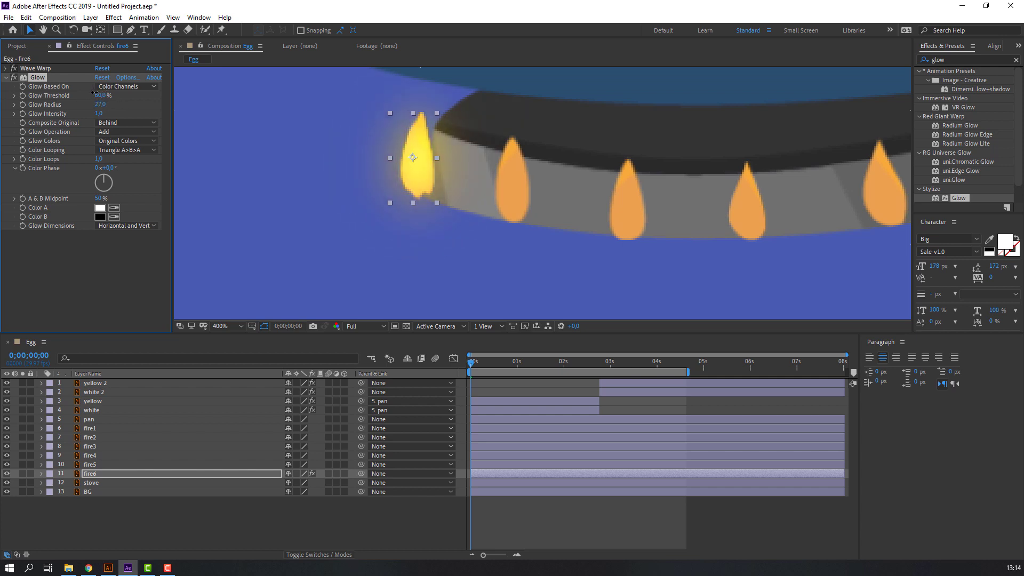
{"action": "key", "text": "comma"}
{"action": "left_click", "coordinate": [6, 77]}
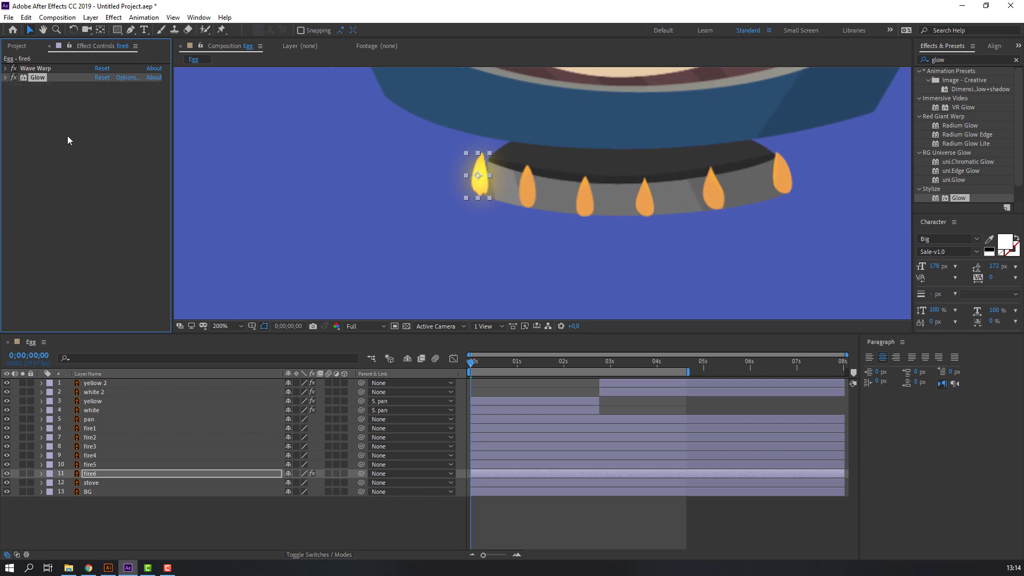
Step: Copy the Wave Warp and Glow effects from fire6 to the fire5 layer and preview the flames
{"action": "left_click", "coordinate": [37, 79]}
{"action": "key", "text": "ctrl+a"}
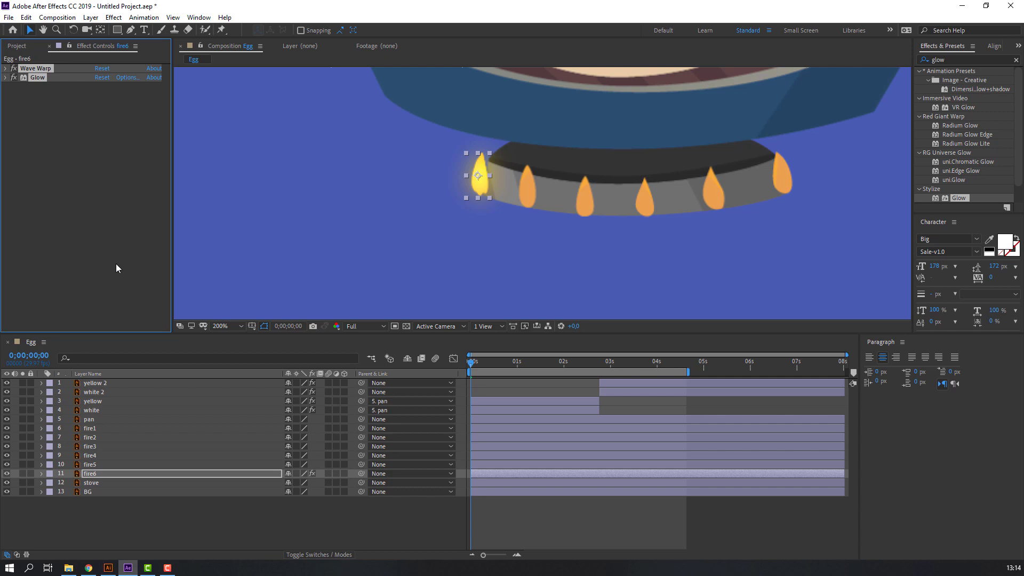
{"action": "left_click", "coordinate": [92, 507]}
{"action": "left_click", "coordinate": [88, 465]}
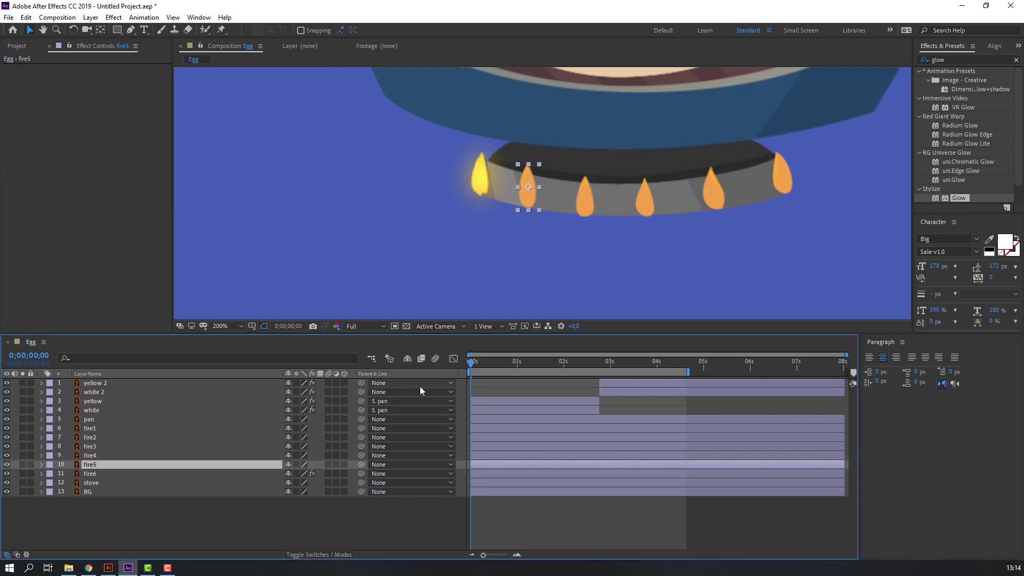
{"action": "key", "text": "ctrl+v"}
{"action": "key", "text": "space"}
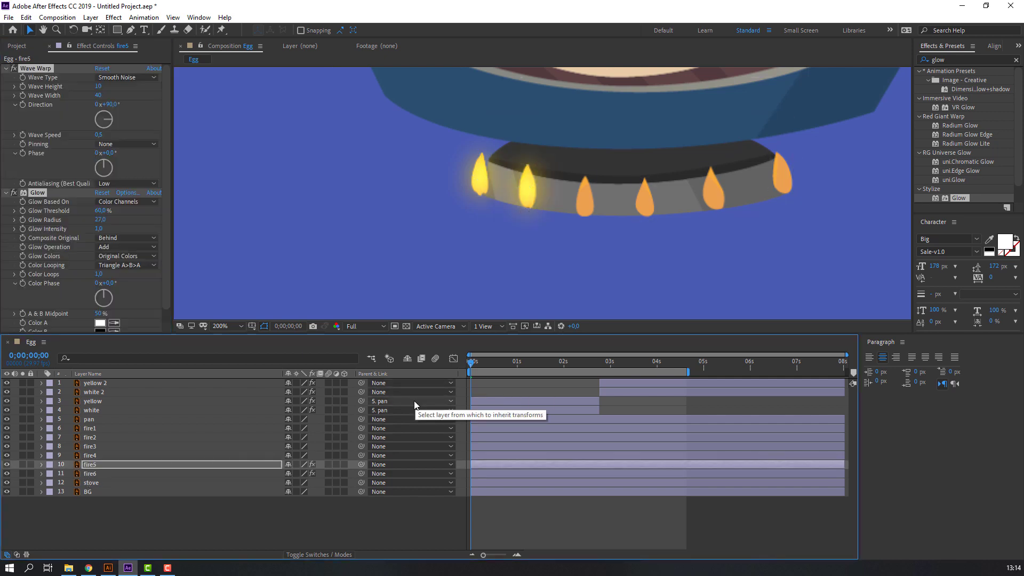
{"action": "key", "text": "space"}
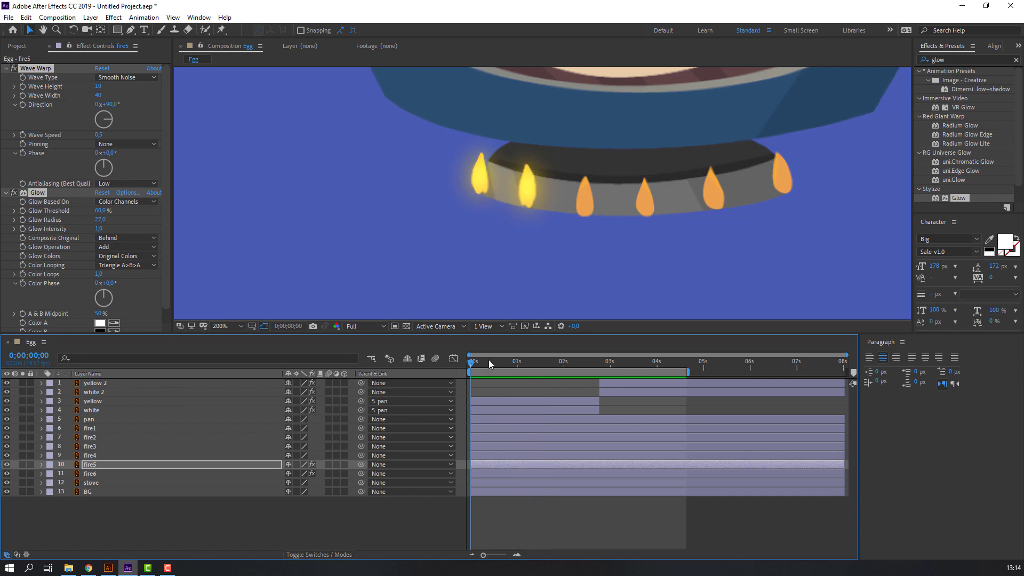
Step: Paste the copied Wave Warp and Glow effects onto the fire1 to fire4 layers together
{"action": "left_click", "coordinate": [88, 456]}
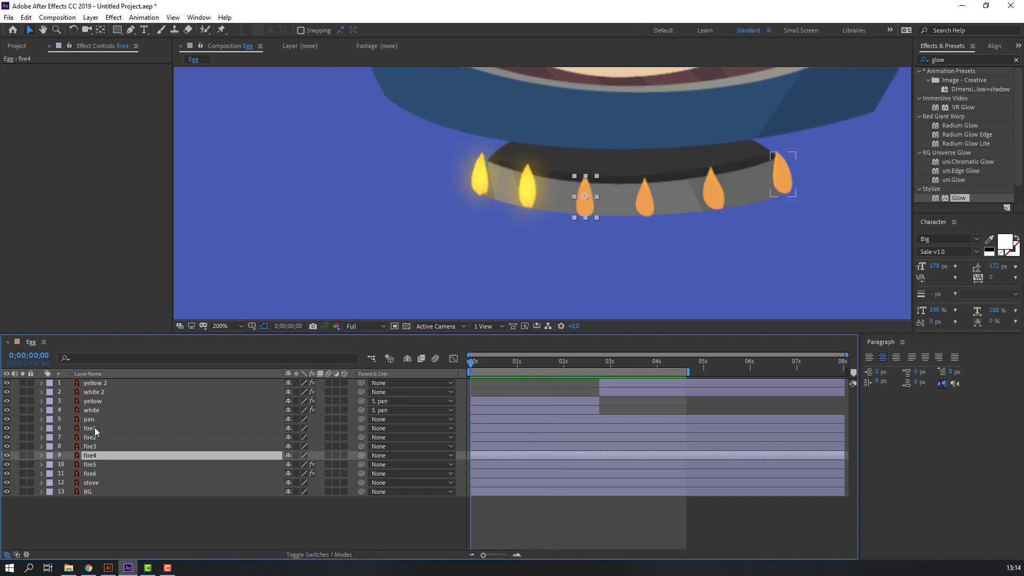
{"action": "left_click", "coordinate": [91, 428], "text": "shift"}
{"action": "key", "text": "ctrl+v"}
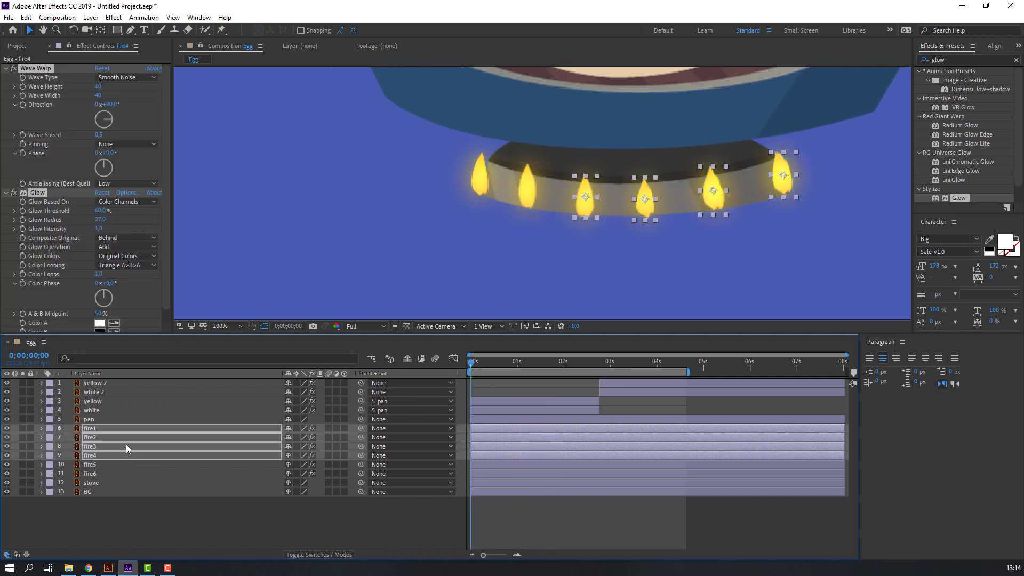